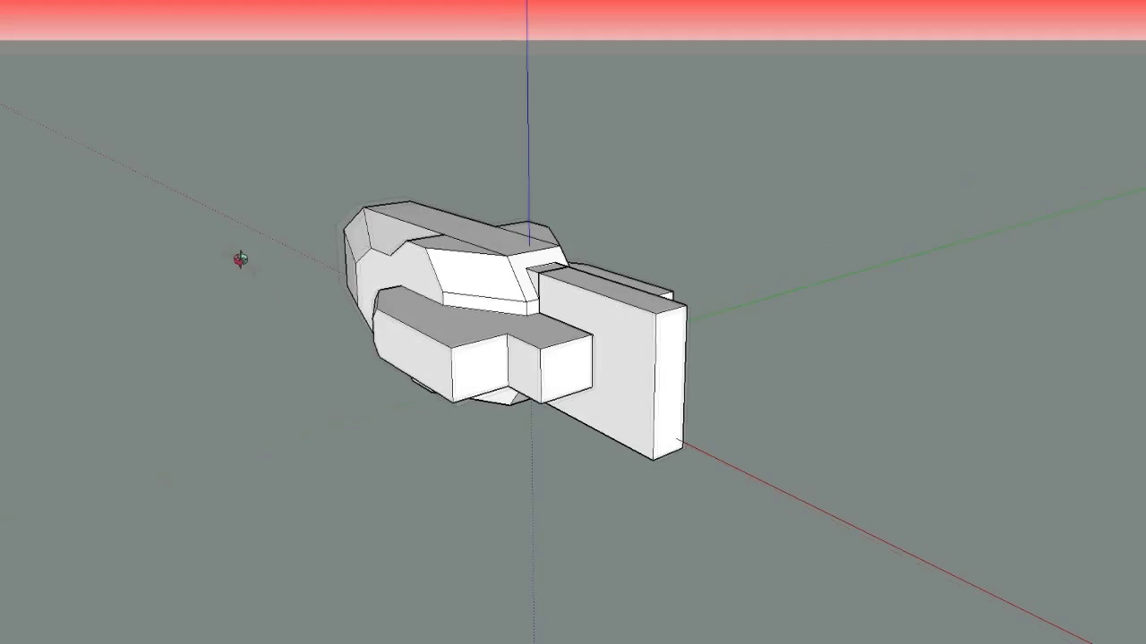
Draw a rectangle behind the tail boom from its rear edge's midpoint and trim it into an upper half-fin profile with a sloped front corner
mouse_move(238, 259)
middle_mouse_down()
mouse_move(113, 218)
mouse_move(603, 203)
mouse_move(610, 293)
mouse_move(594, 309)
mouse_move(643, 291)
mouse_move(532, 301)
mouse_move(834, 542)
middle_mouse_up()
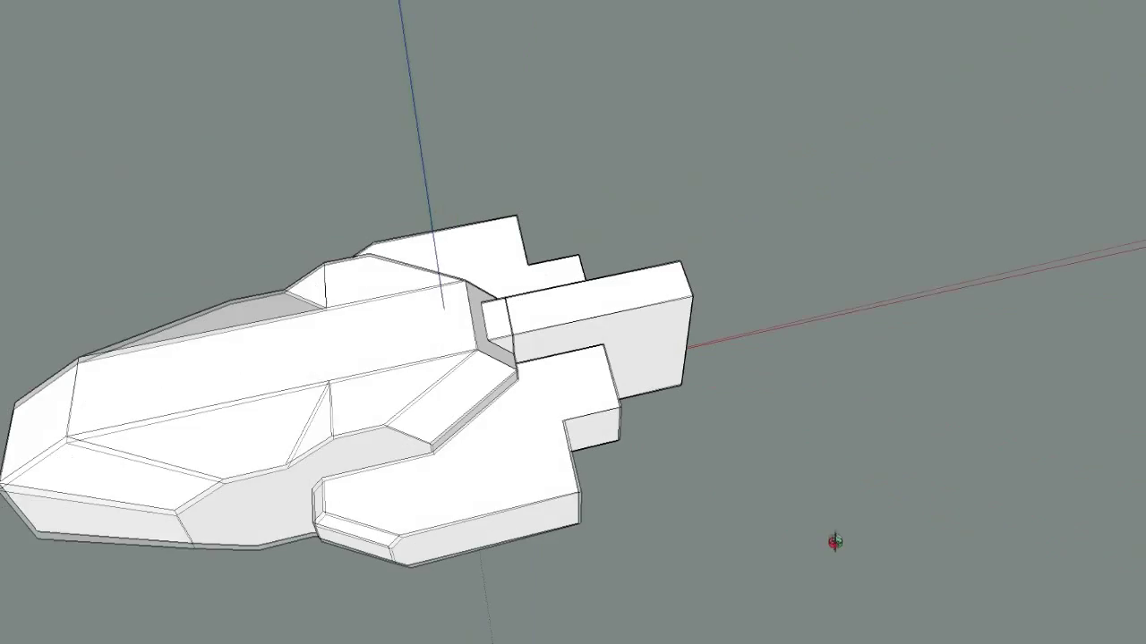
mouse_move(542, 370)
middle_mouse_down()
mouse_move(499, 388)
mouse_move(775, 230)
mouse_move(317, 274)
mouse_move(716, 349)
mouse_move(552, 352)
mouse_move(632, 243)
mouse_move(583, 281)
mouse_move(584, 225)
mouse_move(680, 210)
mouse_move(606, 230)
mouse_move(366, 243)
mouse_move(331, 266)
mouse_move(442, 263)
mouse_move(731, 291)
mouse_move(588, 307)
mouse_move(685, 310)
mouse_move(602, 288)
middle_mouse_up()
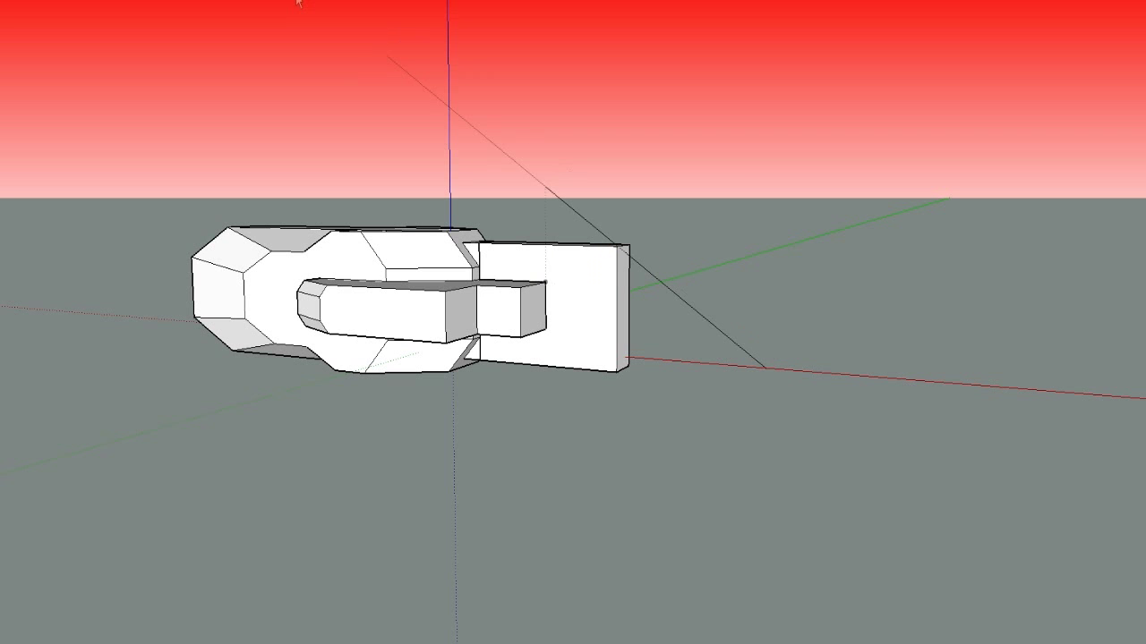
mouse_move(537, 296)
middle_mouse_down()
mouse_move(498, 299)
mouse_move(594, 299)
mouse_move(560, 312)
mouse_move(586, 314)
middle_mouse_up()
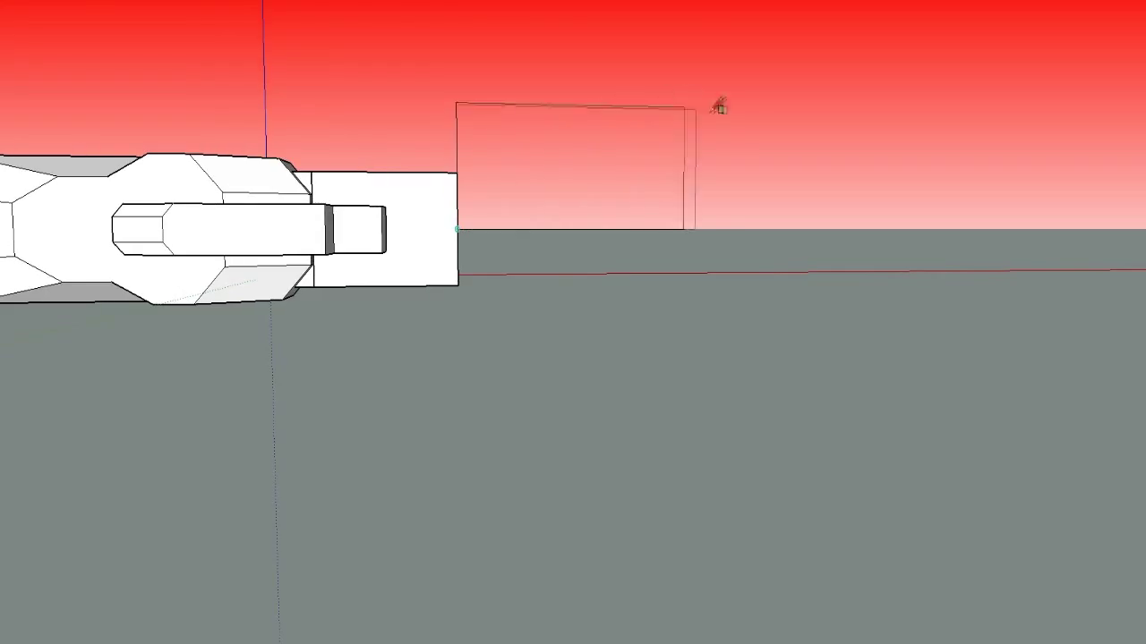
left_click(740, 109)
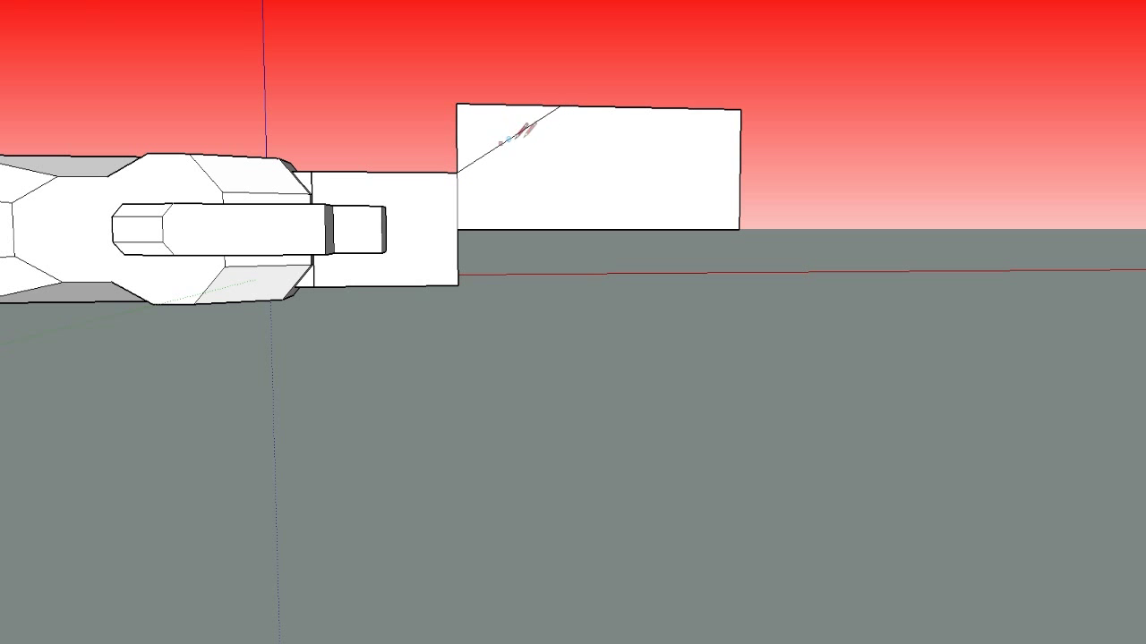
key("e")
left_click_drag(589, 102, 435, 120)
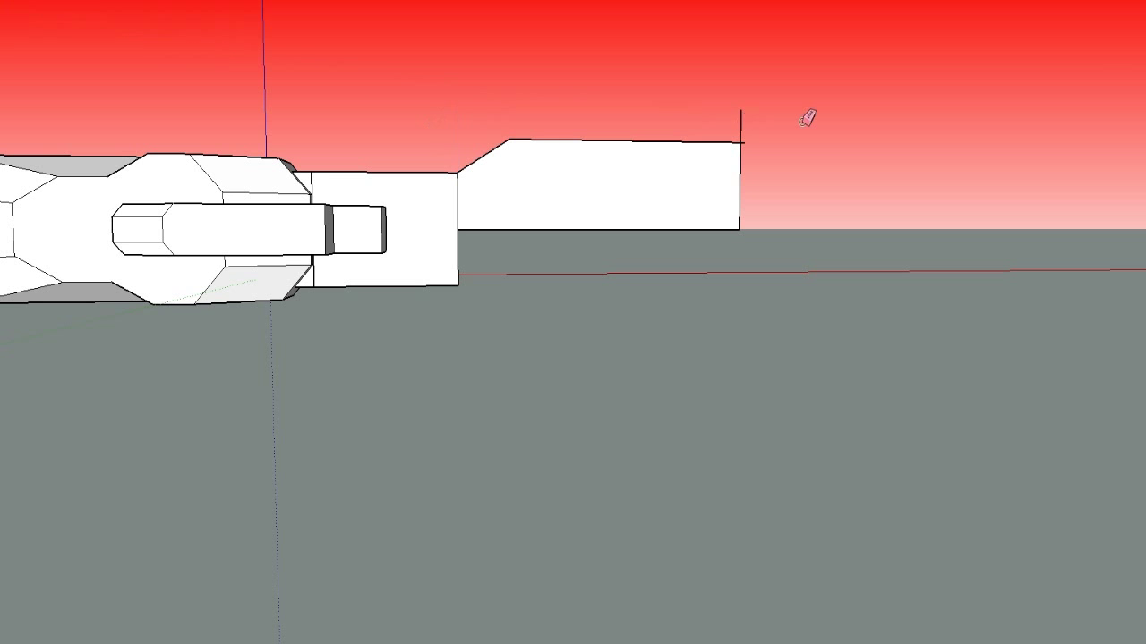
Push/Pull the half-fin profile to the same thickness as the tail boom
middle_click_drag(742, 143, 634, 336)
key("p")
left_click_drag(509, 220, 447, 225)
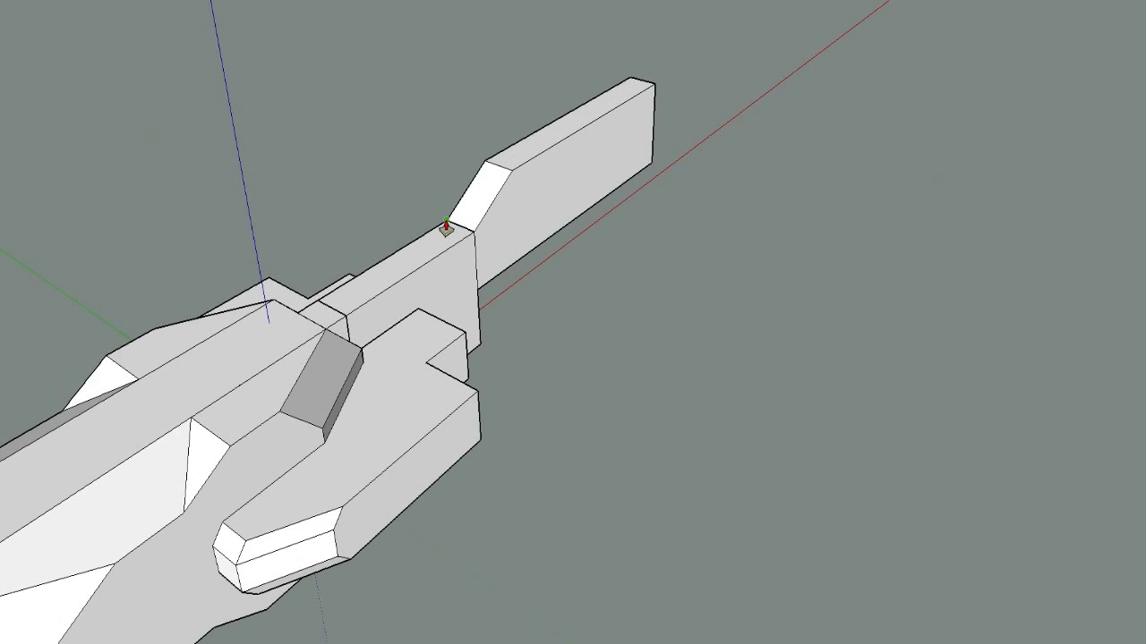
middle_click_drag(479, 207, 196, 371)
left_click_drag(286, 332, 361, 340)
Copy the entire half fin straight down, placing the duplicate below the original
middle_click_drag(379, 277, 189, 268)
key("space")
left_click_drag(377, 380, 618, 210)
key("m")
left_click_drag(472, 268, 475, 424, "ctrl")
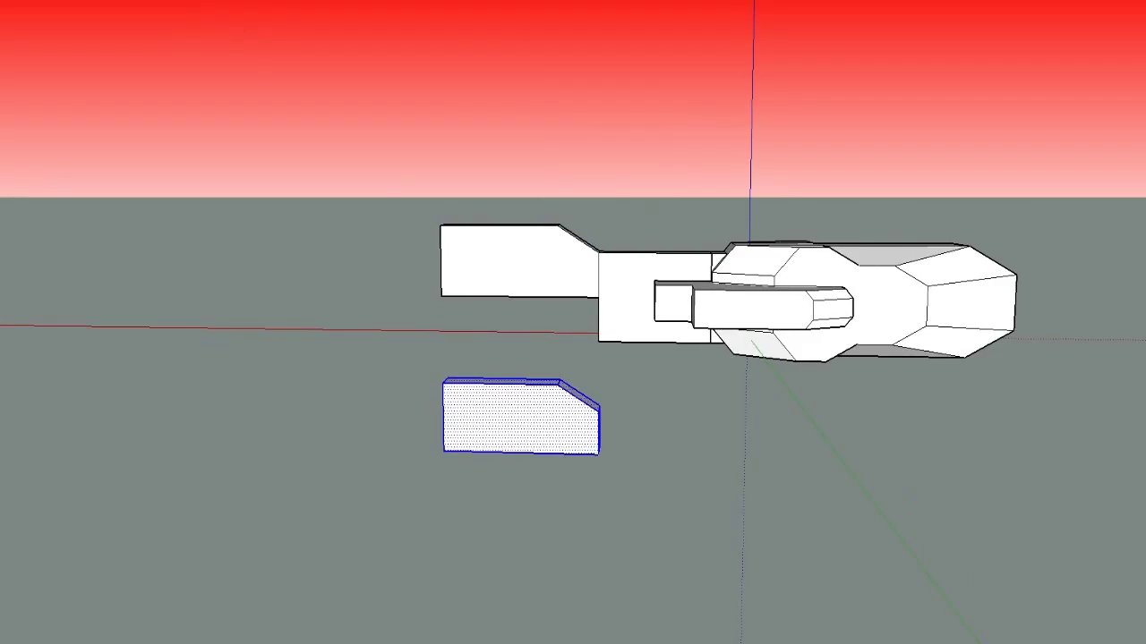
Flip the copied half fin vertically with Scale and move it up against the underside of the original
key("s")
middle_click_drag(315, 2, 409, 365)
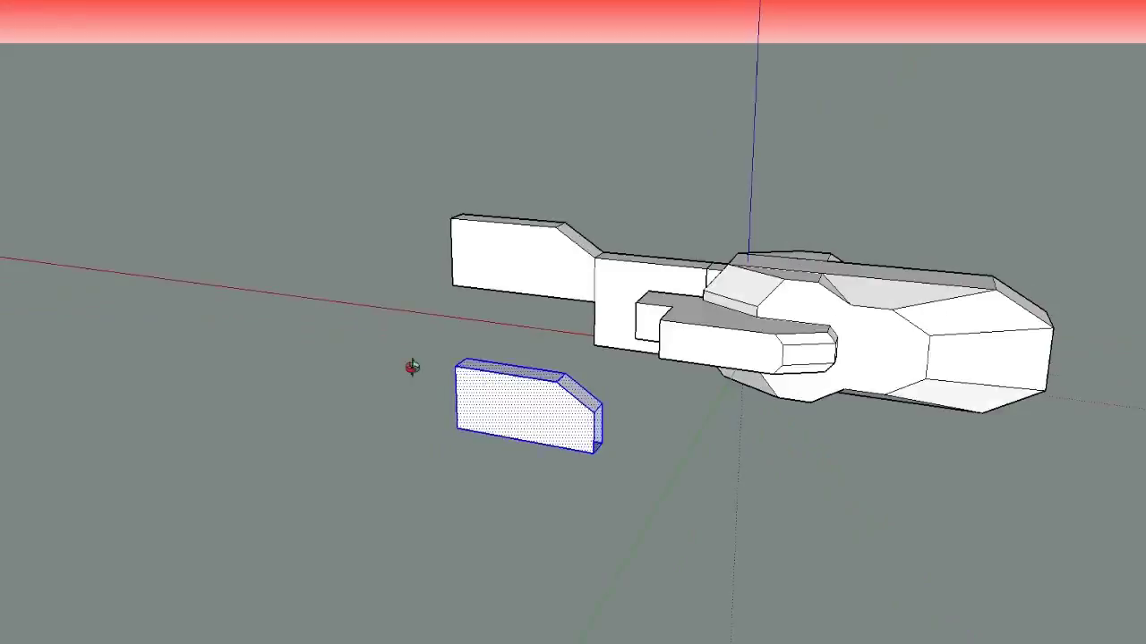
left_click_drag(522, 362, 537, 490)
key("m")
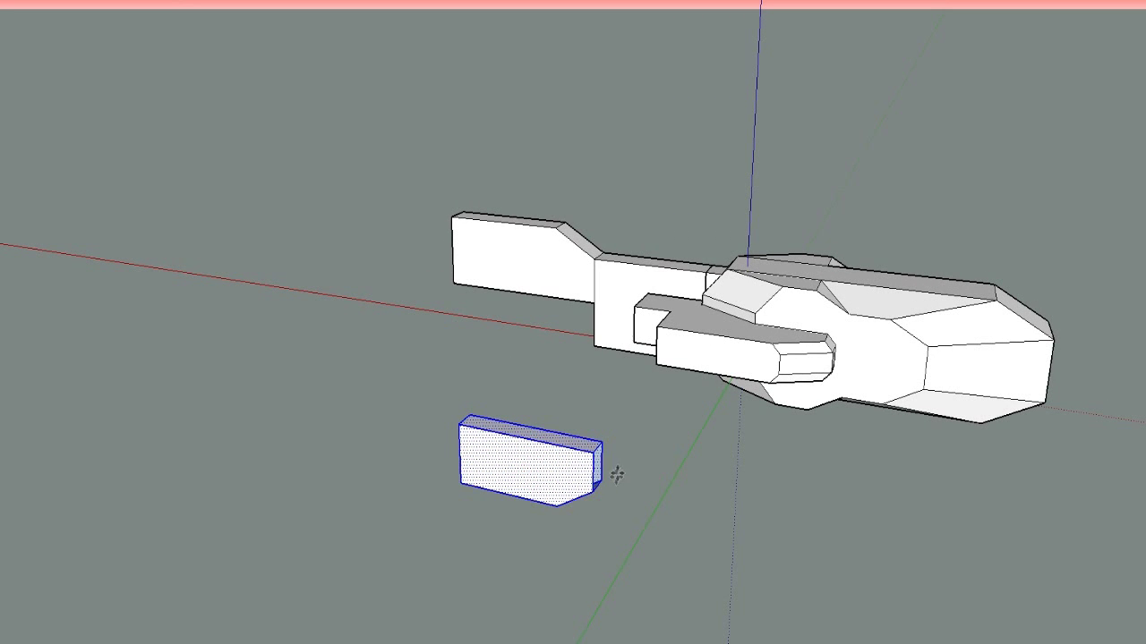
left_click_drag(596, 468, 600, 345)
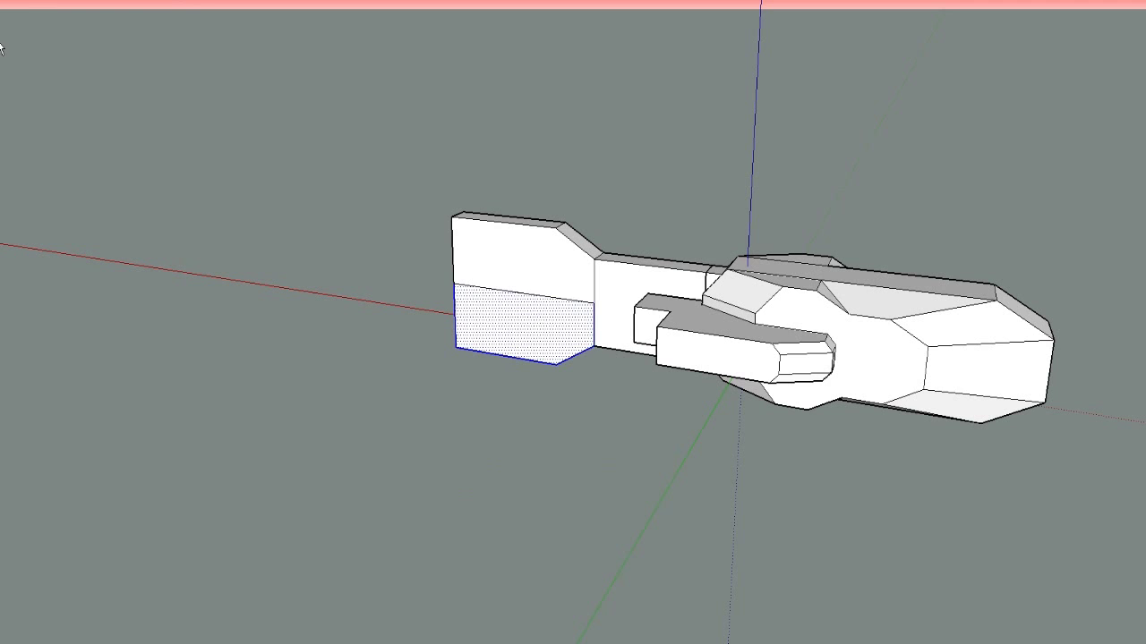
Erase the seam lines between the two fin halves to make one continuous tail fin
middle_click_drag(345, 335, 620, 360)
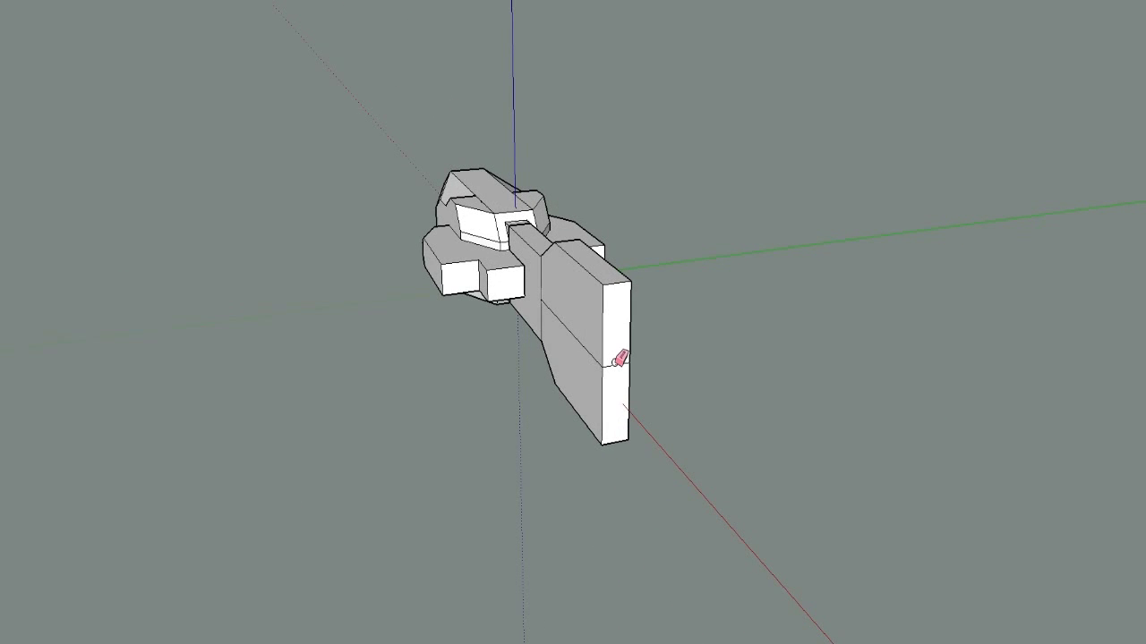
middle_click_drag(560, 330, 363, 447)
left_click_drag(763, 513, 751, 492)
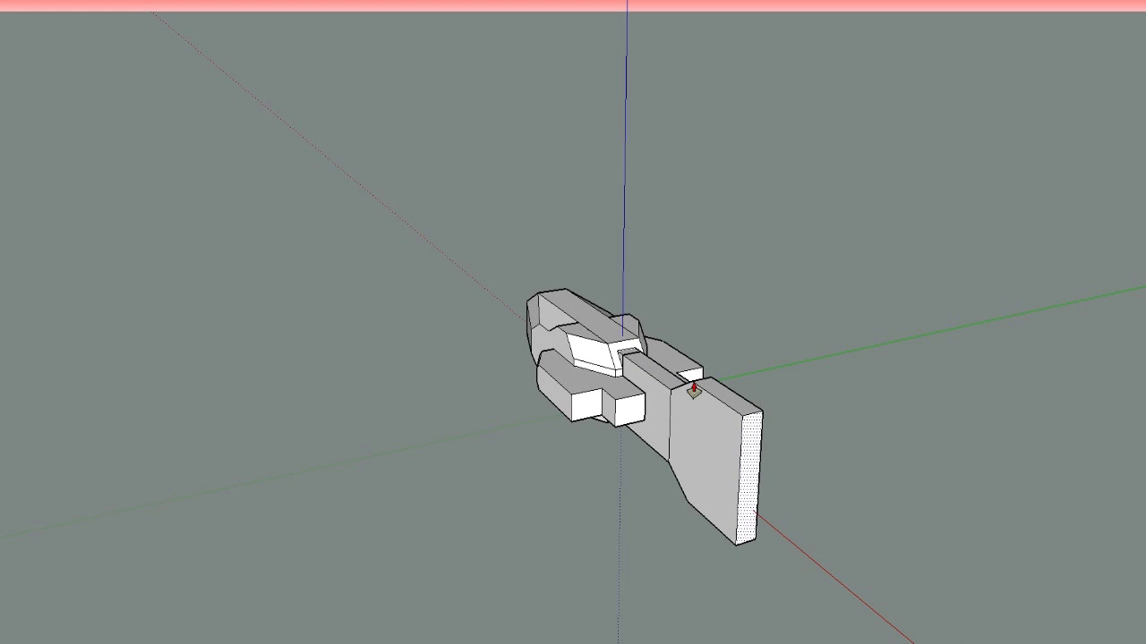
middle_click_drag(624, 436, 448, 275)
scroll(313, 376, "up", 3)
middle_click_drag(384, 368, 267, 188)
left_click(471, 301)
key("Return")
left_click_drag(452, 353, 340, 148)
key("s")
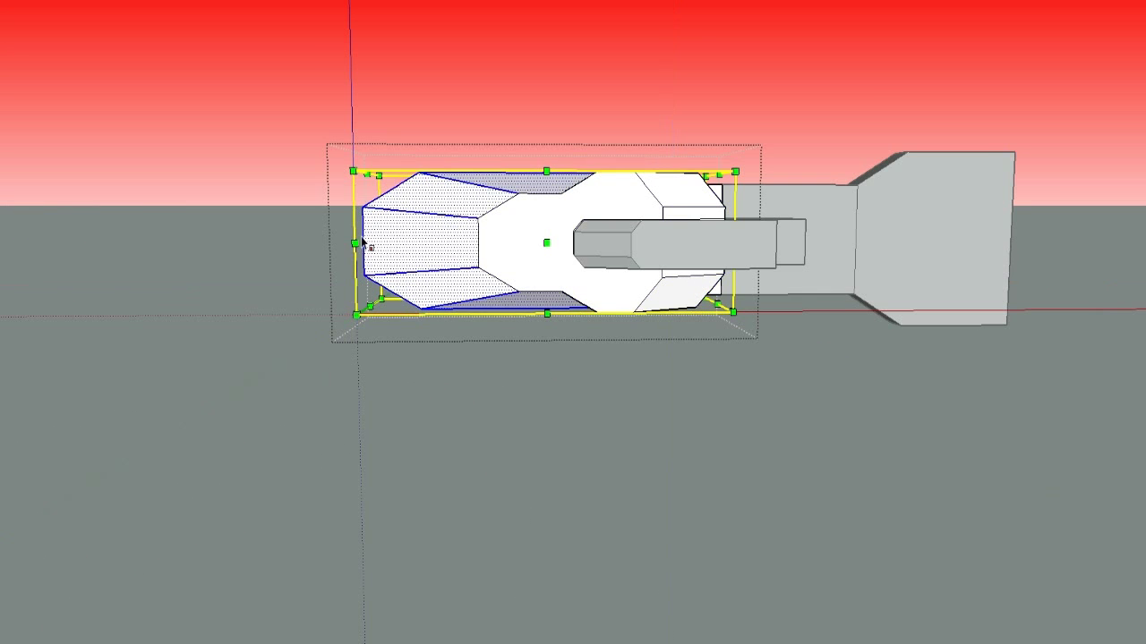
middle_click_drag(311, 4, 447, 435)
key("space")
left_click(221, 325)
key("l")
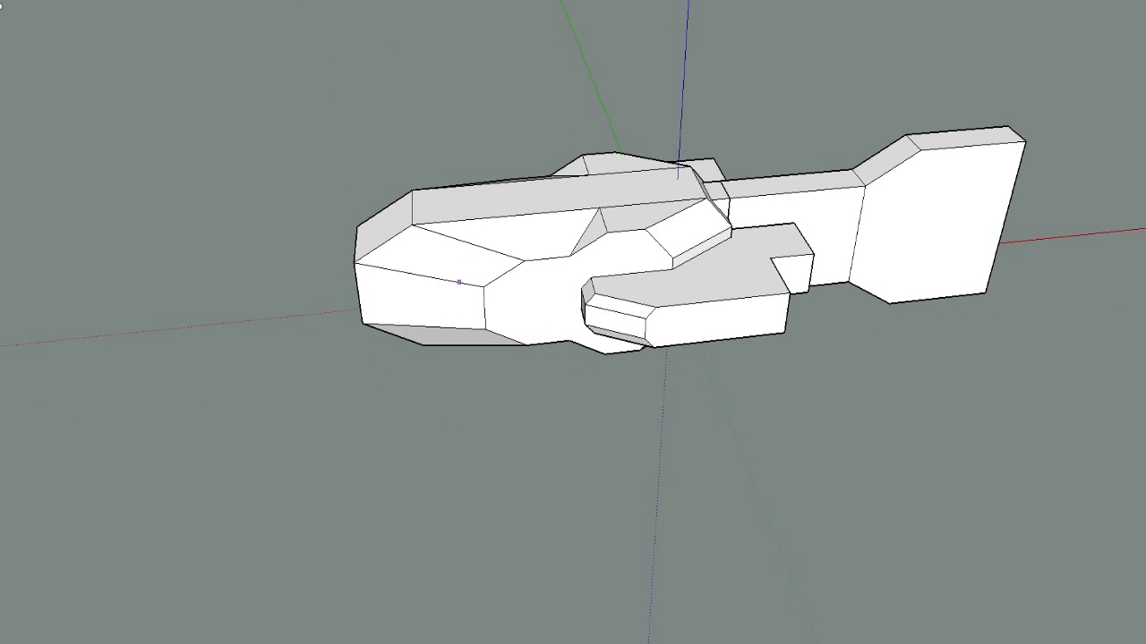
Open the main hull group and draw connected lines around its middle to separate the nose section from the rear
double_click(549, 299)
key("l")
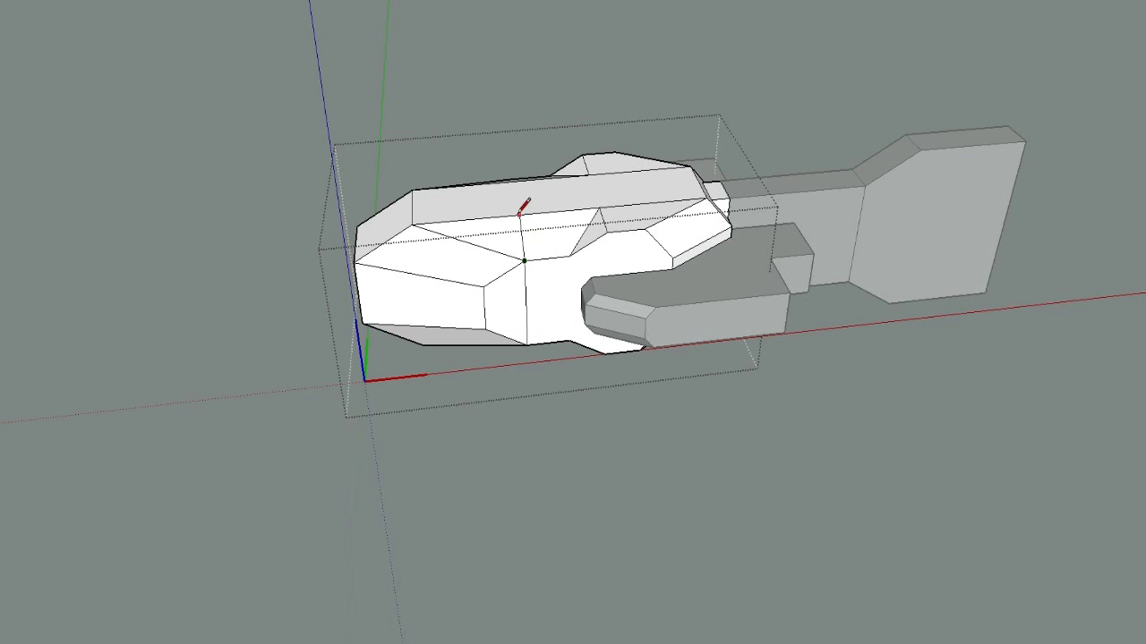
middle_click_drag(626, 242, 1012, 286)
mouse_move(554, 304)
middle_mouse_down()
mouse_move(631, 272)
mouse_move(617, 245)
middle_mouse_up()
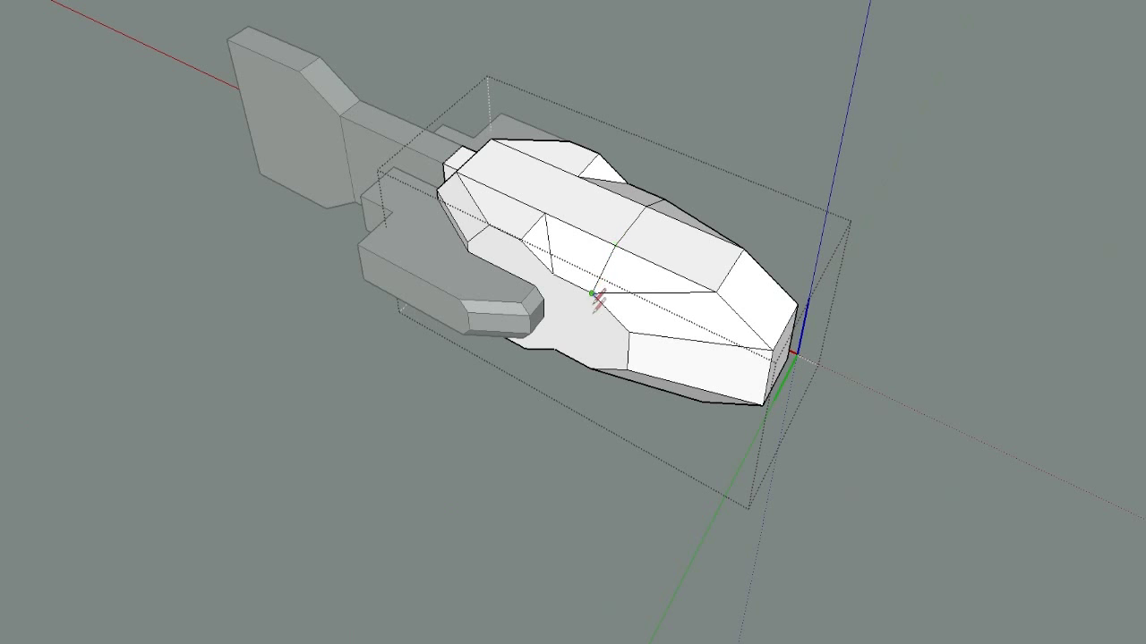
mouse_move(307, 2)
middle_mouse_down()
mouse_move(647, 332)
mouse_move(618, 214)
mouse_move(593, 190)
middle_mouse_up()
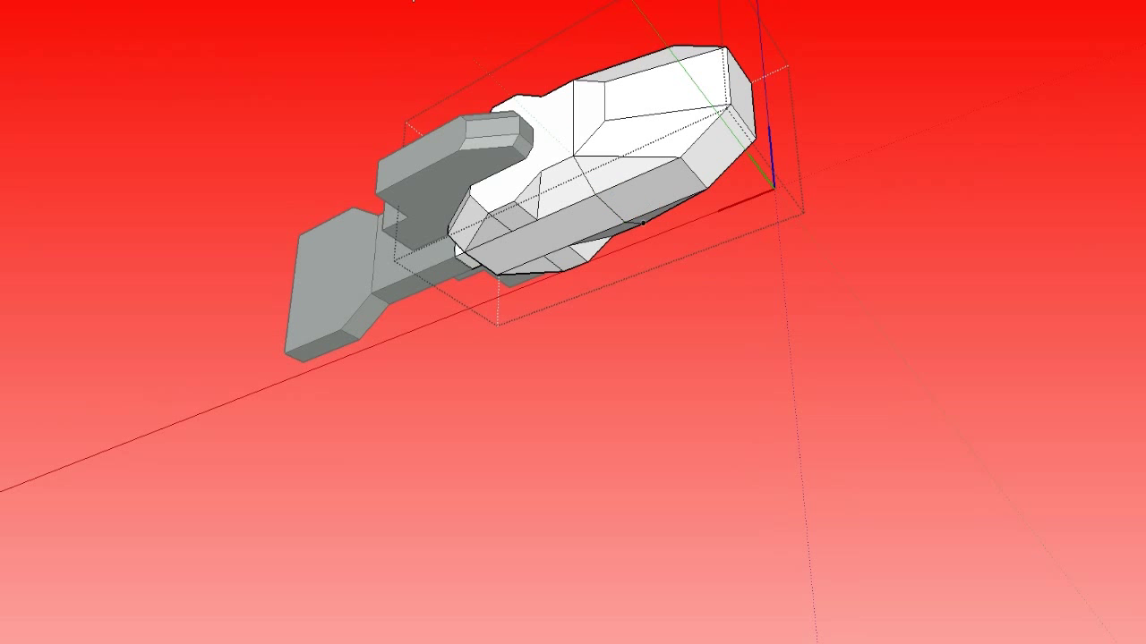
middle_click_drag(643, 222, 285, 302)
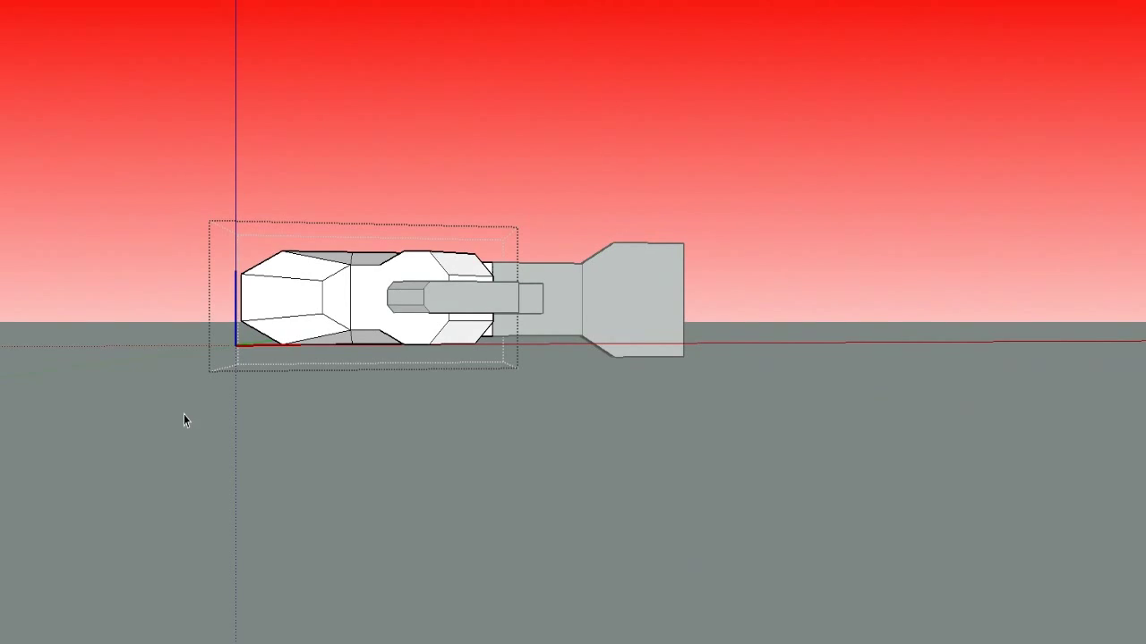
middle_click_drag(183, 415, 184, 416)
triple_click(260, 289)
key("s")
middle_click_drag(358, 205, 300, 330)
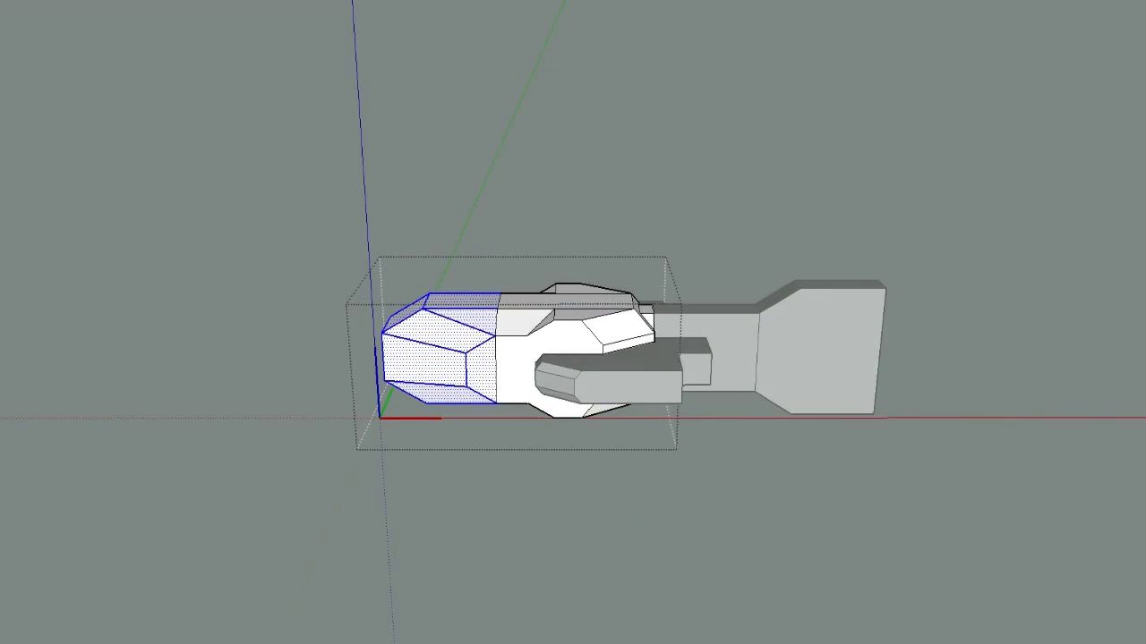
Inspect the hull's nose section and its dividing lines in X-ray view and up close on the upper surfaces
key("x")
scroll(511, 332, "up", 3)
middle_click_drag(511, 332, 467, 216)
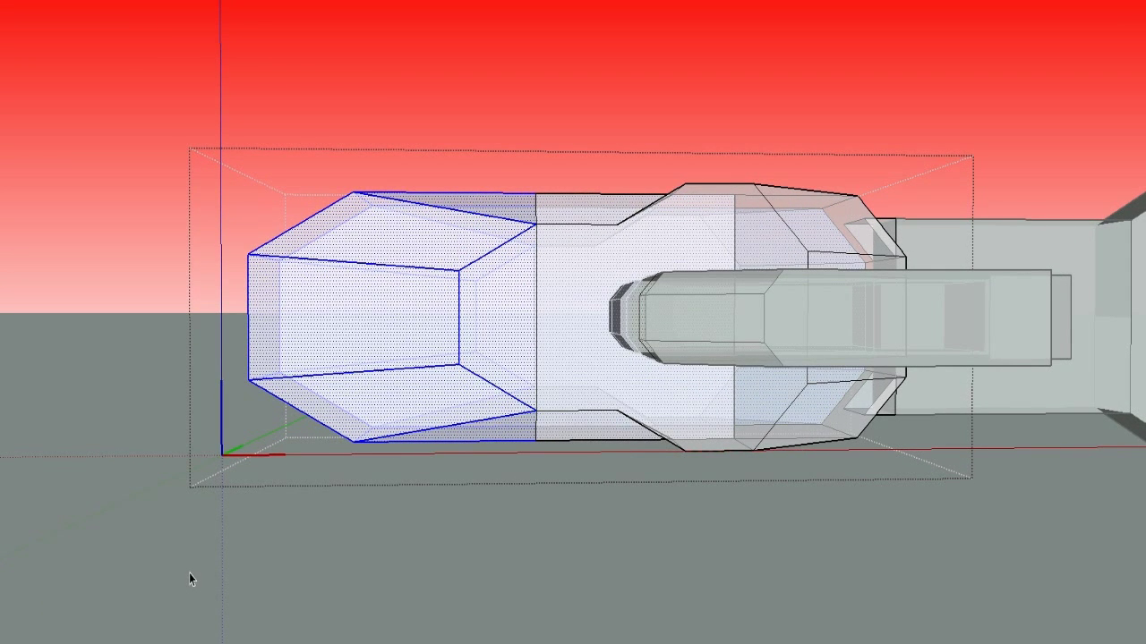
left_click(386, 79)
mouse_move(501, 234)
middle_mouse_down()
mouse_move(552, 345)
mouse_move(708, 443)
mouse_move(610, 311)
mouse_move(511, 232)
mouse_move(425, 225)
mouse_move(462, 225)
mouse_move(478, 238)
mouse_move(460, 230)
mouse_move(486, 195)
mouse_move(466, 219)
middle_mouse_up()
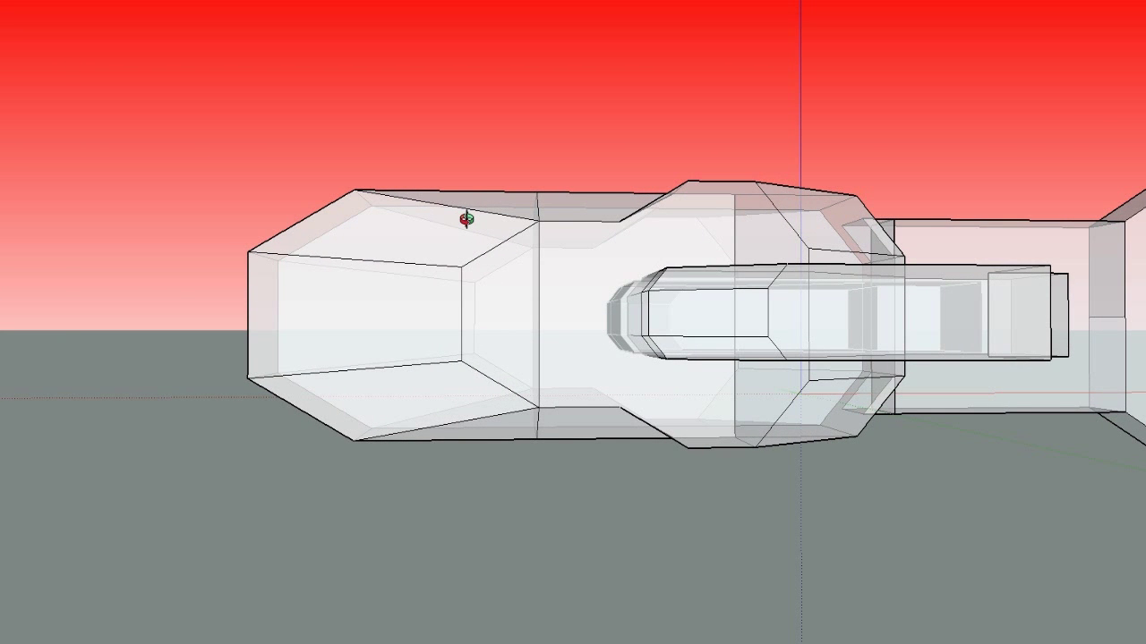
left_click(479, 365)
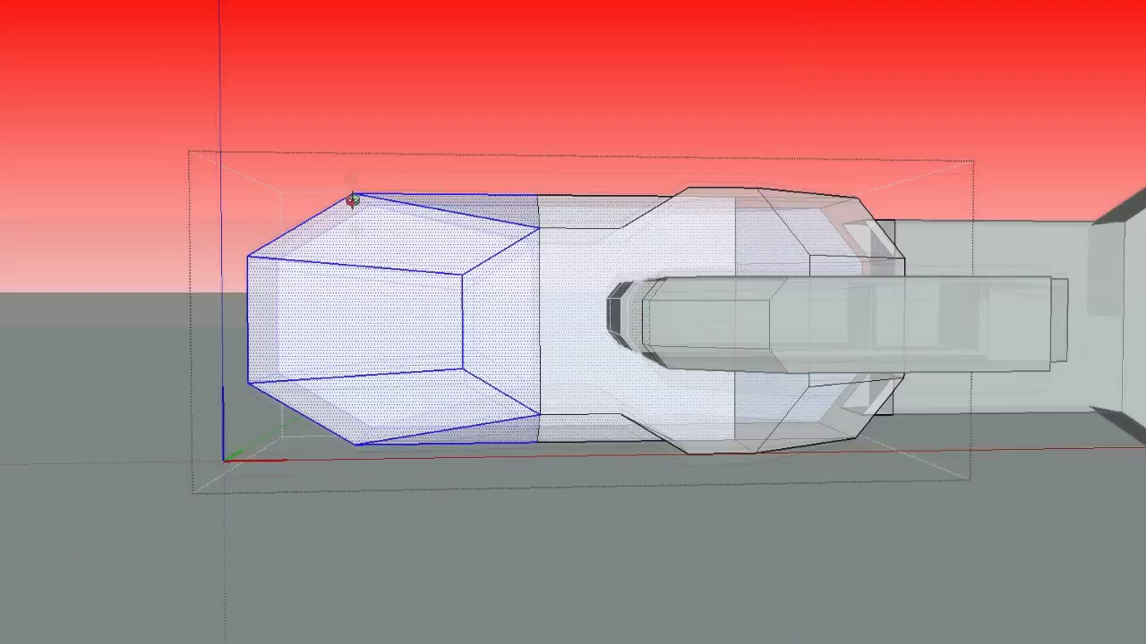
mouse_move(350, 197)
middle_mouse_down()
mouse_move(373, 409)
mouse_move(353, 537)
mouse_move(374, 616)
mouse_move(537, 455)
mouse_move(826, 388)
mouse_move(957, 384)
mouse_move(941, 475)
mouse_move(985, 552)
mouse_move(778, 501)
mouse_move(123, 455)
mouse_move(161, 332)
mouse_move(335, 242)
mouse_move(529, 223)
mouse_move(338, 216)
mouse_move(102, 440)
middle_mouse_up()
scroll(609, 248, "up", 6)
mouse_move(670, 306)
middle_mouse_down()
mouse_move(409, 63)
mouse_move(430, 42)
mouse_move(419, 18)
middle_mouse_up()
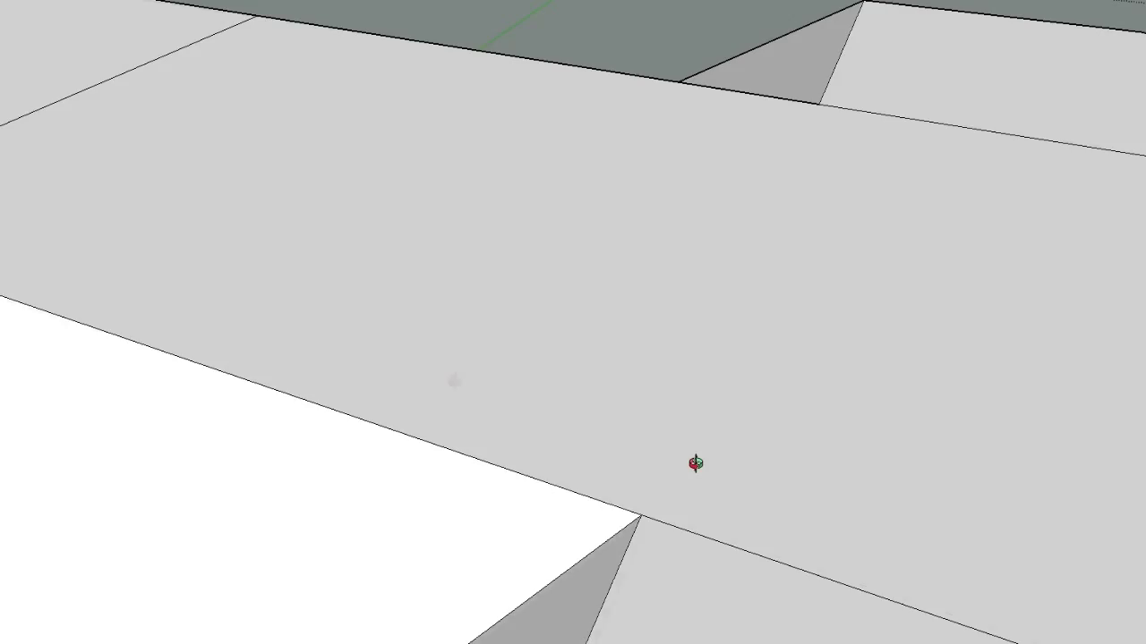
middle_click_drag(693, 463, 385, 332)
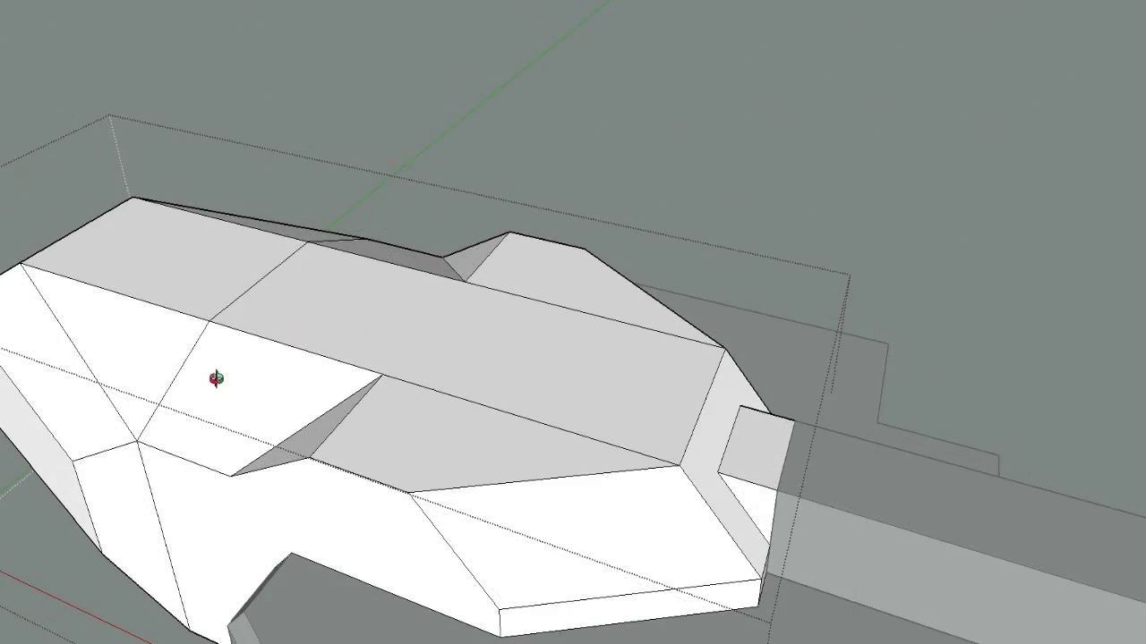
middle_click_drag(214, 379, 386, 119)
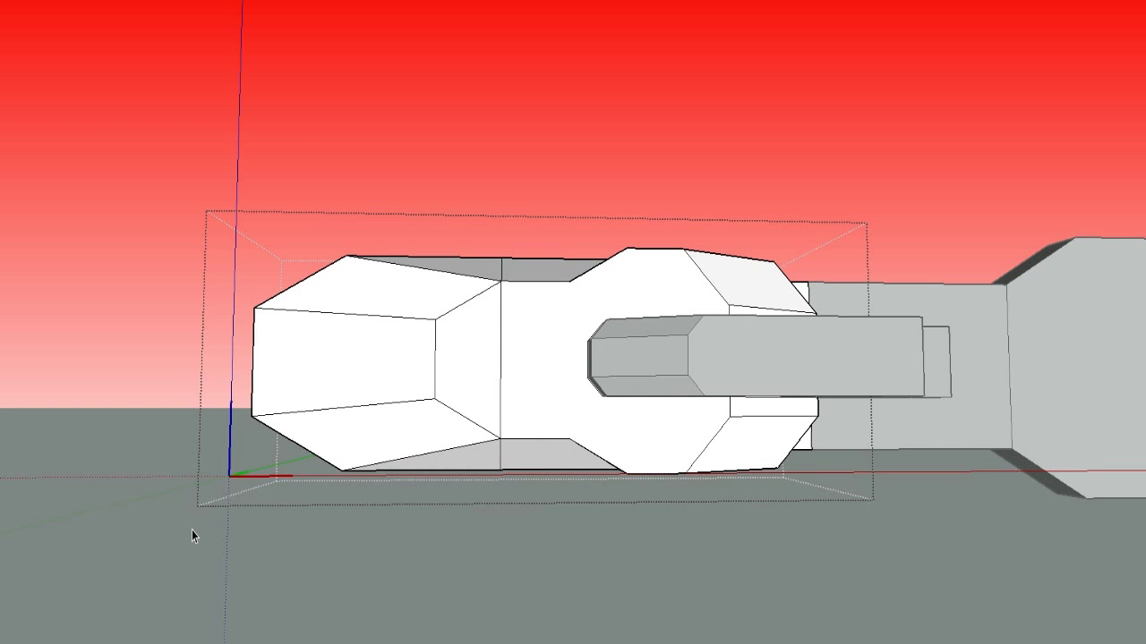
Select the hull's nose section in front of the dividing line and stretch it forward with Scale
left_click_drag(482, 211, 192, 530)
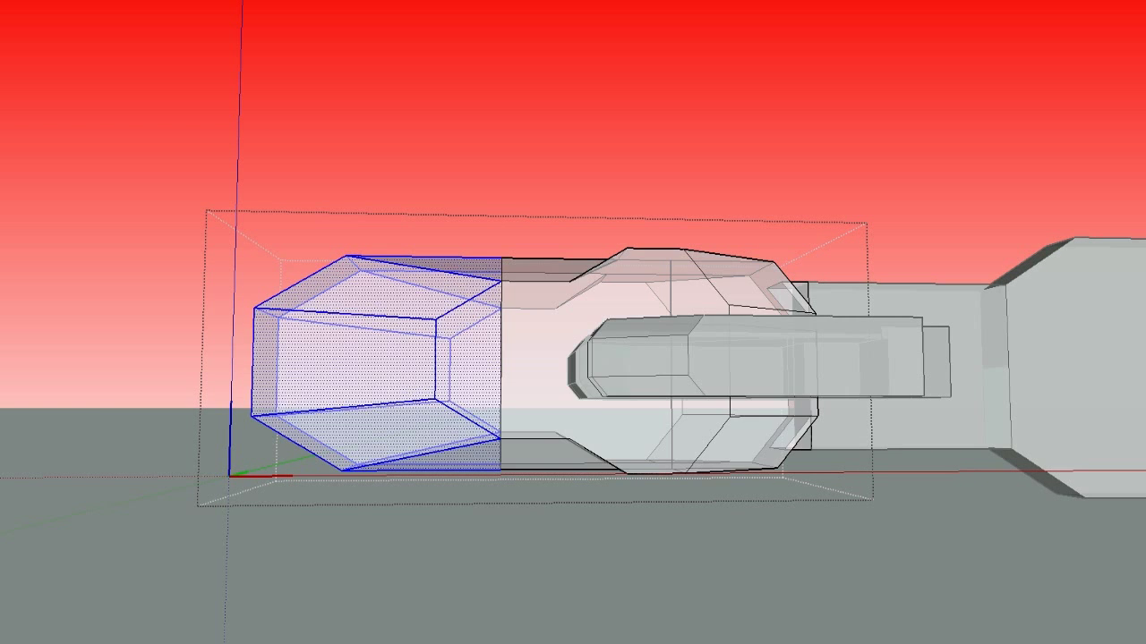
key("s")
left_click_drag(252, 366, 151, 360)
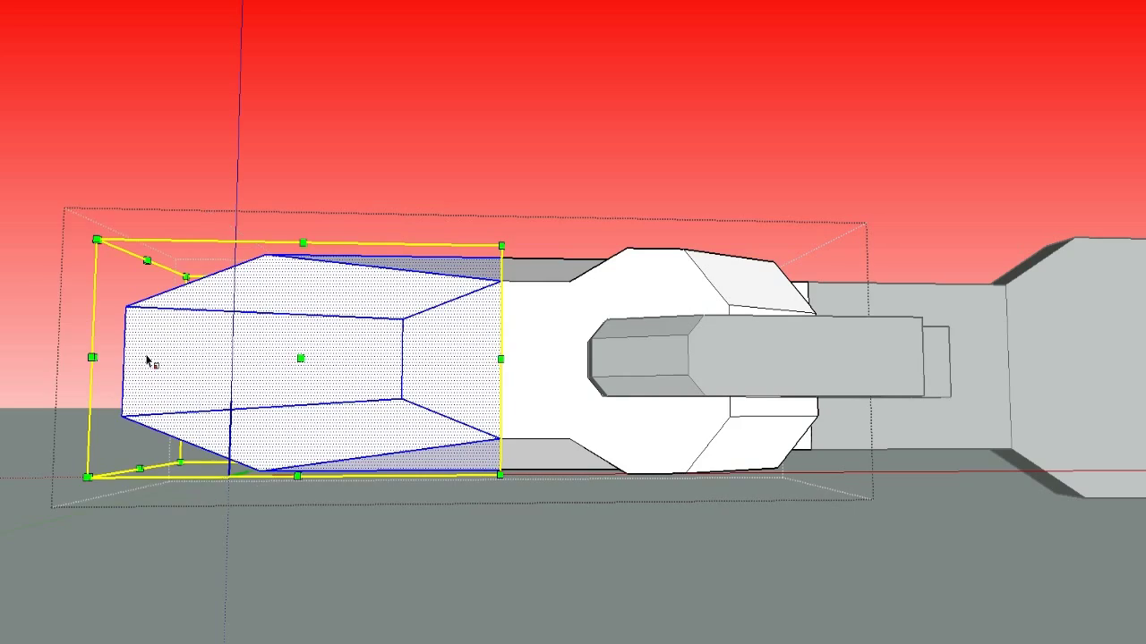
middle_click_drag(143, 363, 264, 559)
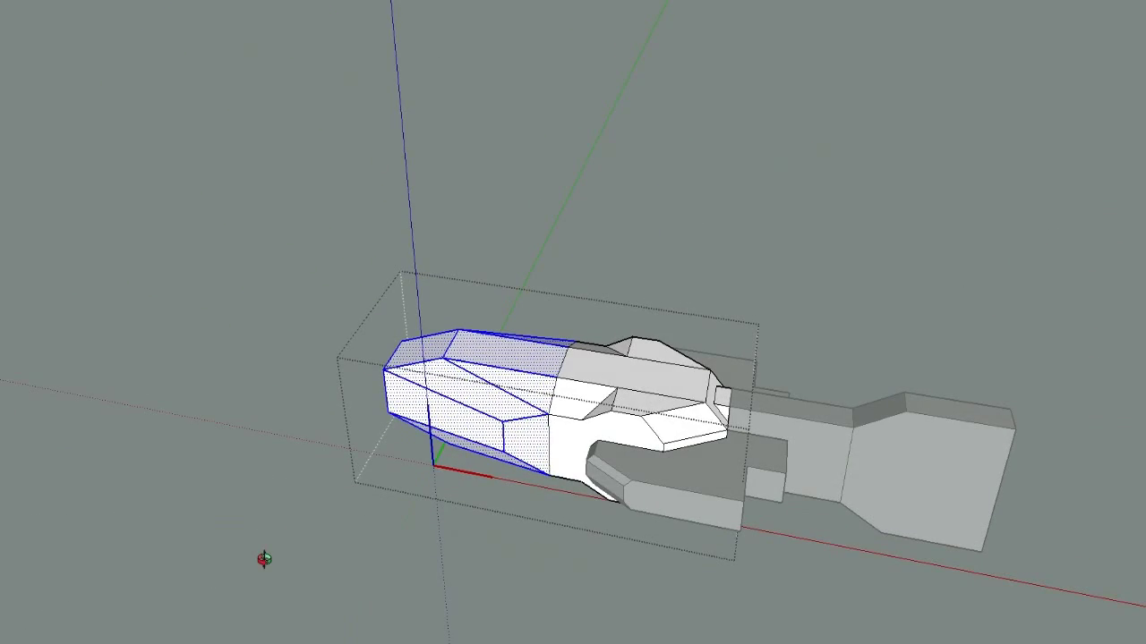
middle_click_drag(286, 262, 299, 344)
scroll(394, 233, "up", 2)
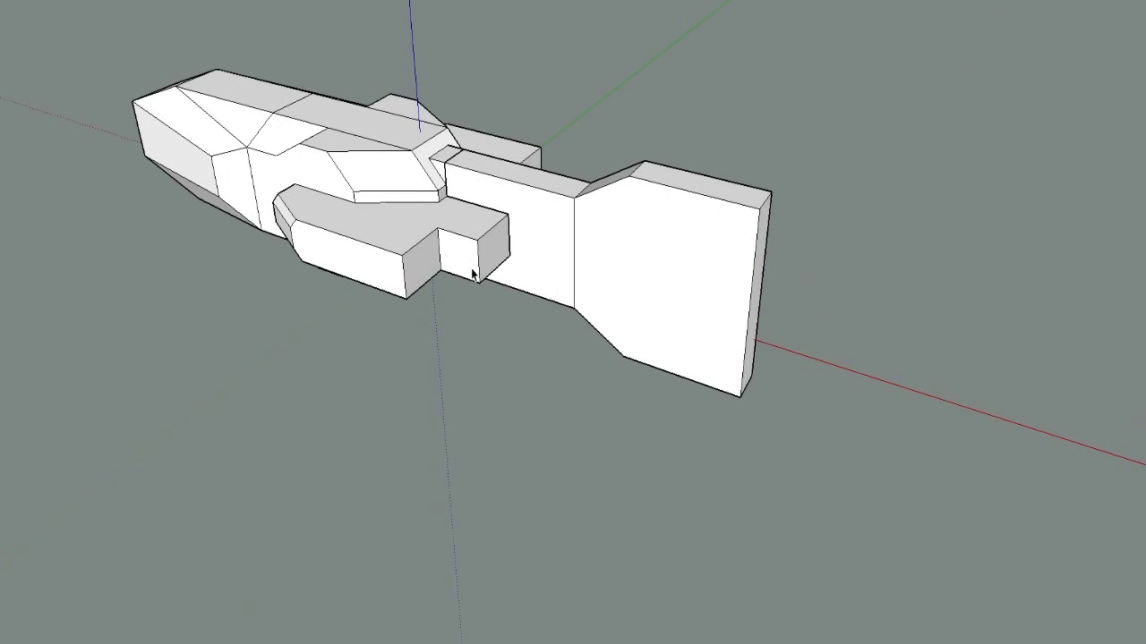
Copy the side pod's recessed rear side face out of its group in place and extrude it outward to fill the notch
double_click(464, 260)
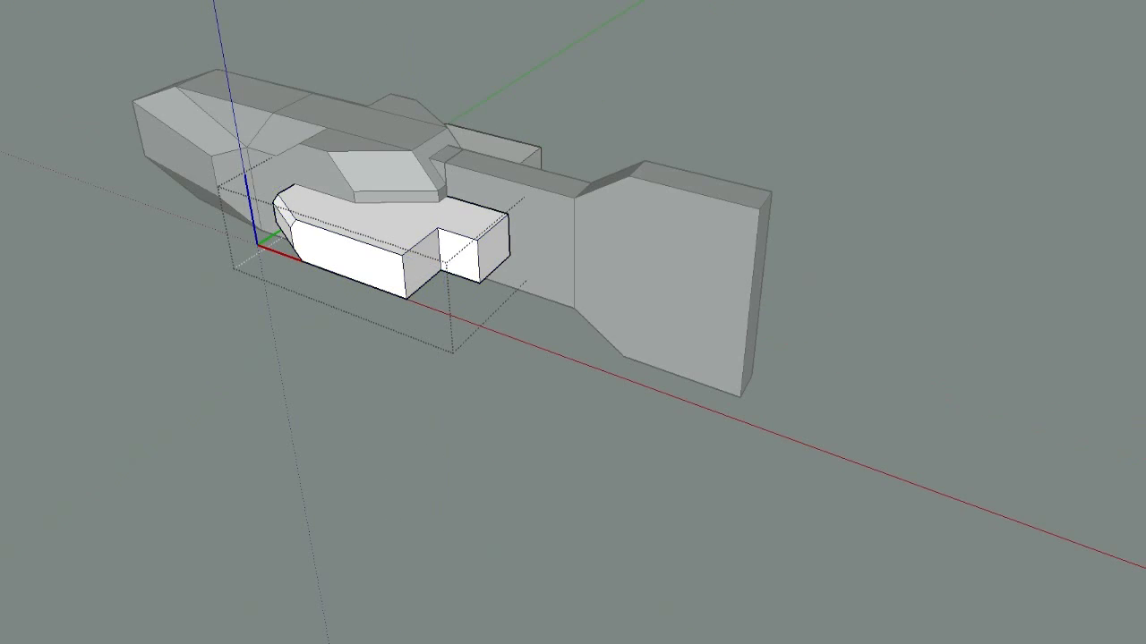
left_click(269, 481)
key("ctrl+v")
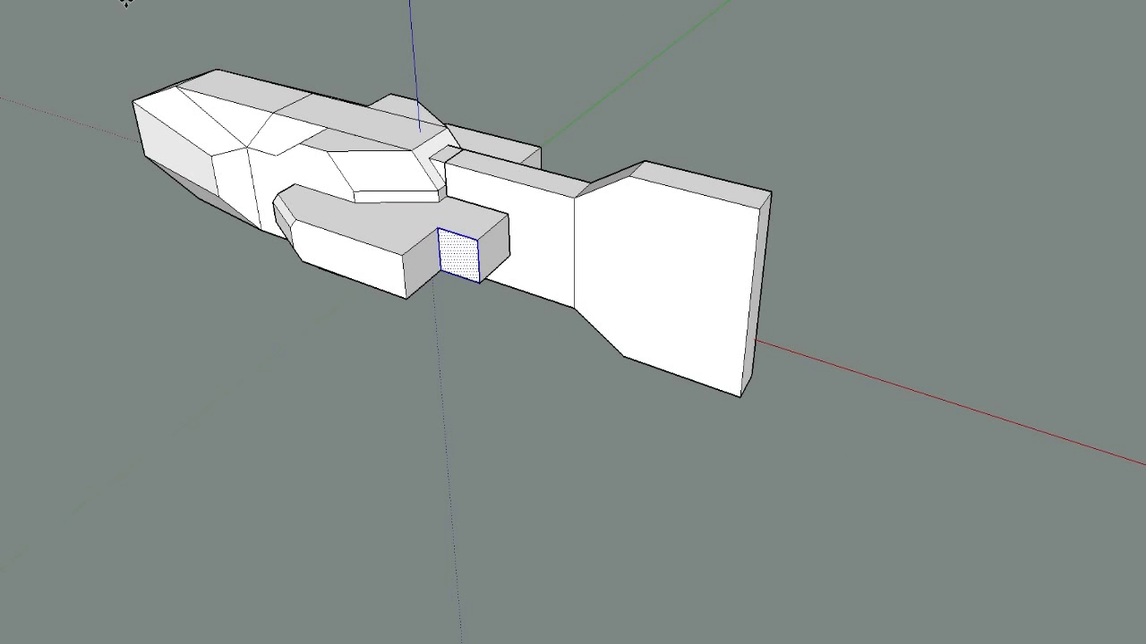
left_click_drag(475, 288, 407, 266)
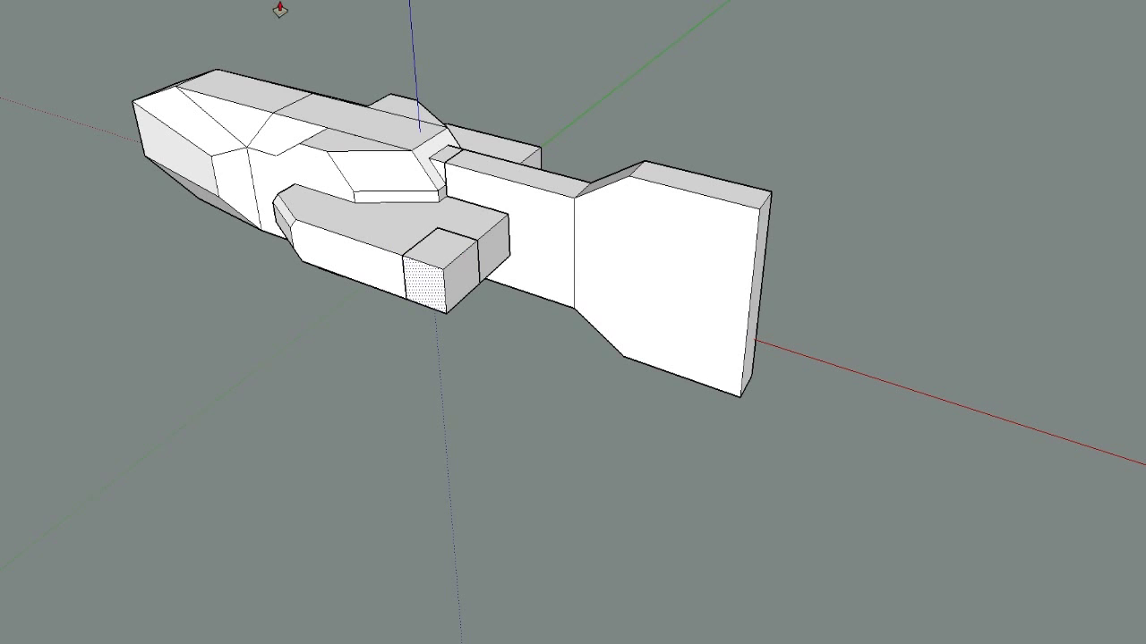
Push/Pull the top face of the new notch block upward so it rises above the side pod
middle_click(499, 302)
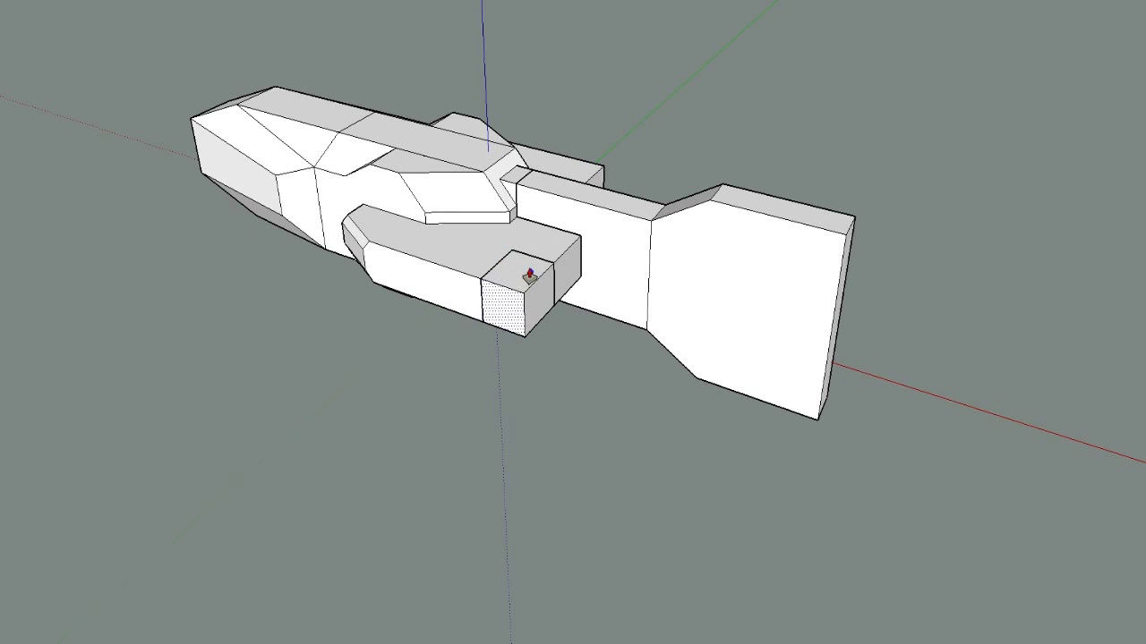
left_click(529, 275)
left_click(593, 218)
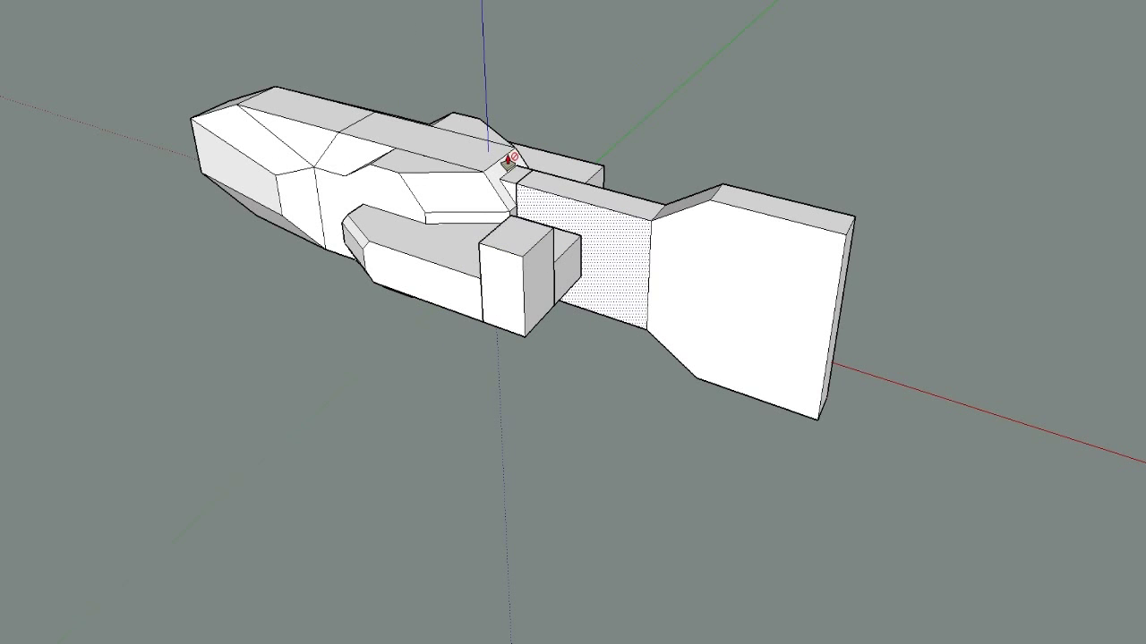
Split the raised notch block's side face diagonally and push away its front half to form a slope
key("r")
scroll(554, 261, "up", 1)
left_click(553, 263)
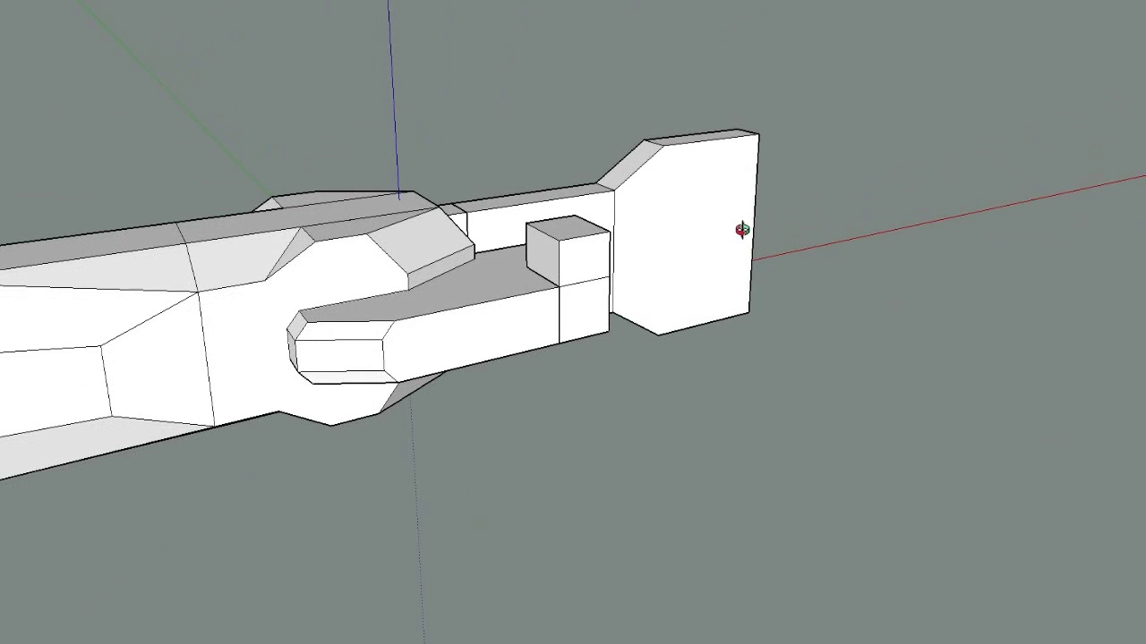
middle_click_drag(742, 230, 738, 230)
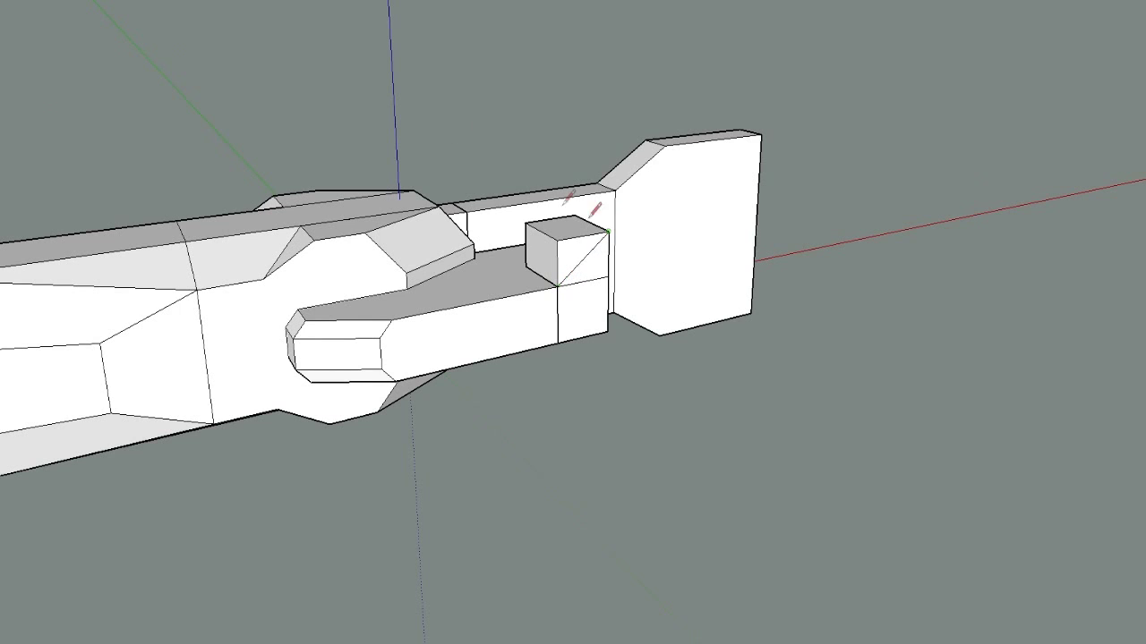
left_click(572, 253)
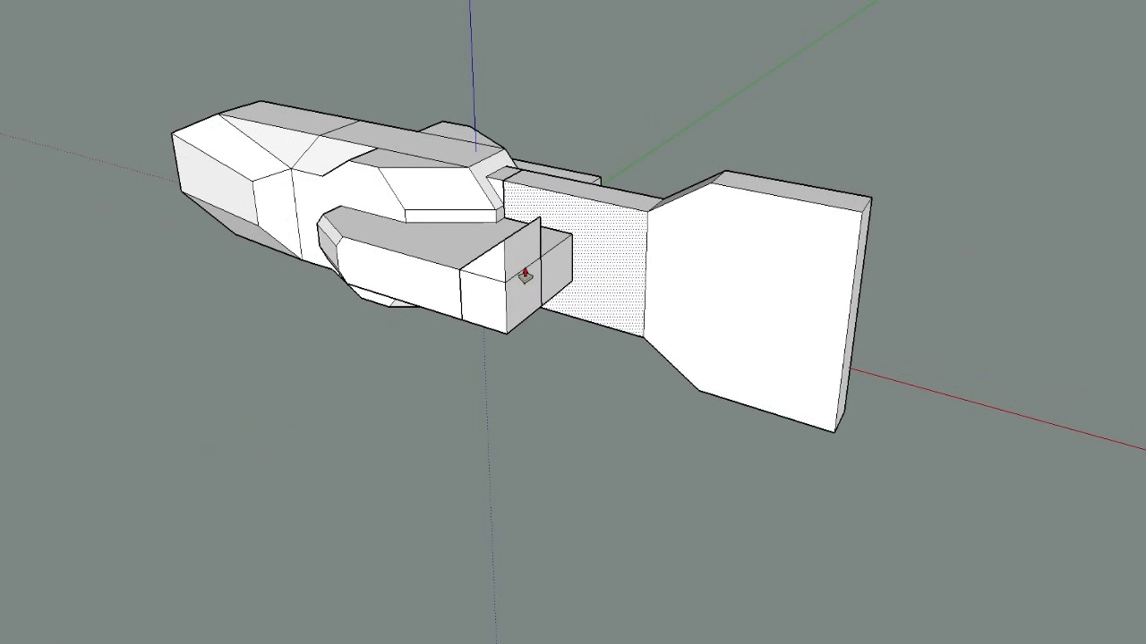
Extrude the upper block's rear face backward beyond the side pod and adjust its inner side face beside the tail boom
left_click_drag(525, 263, 710, 192)
left_click(710, 192)
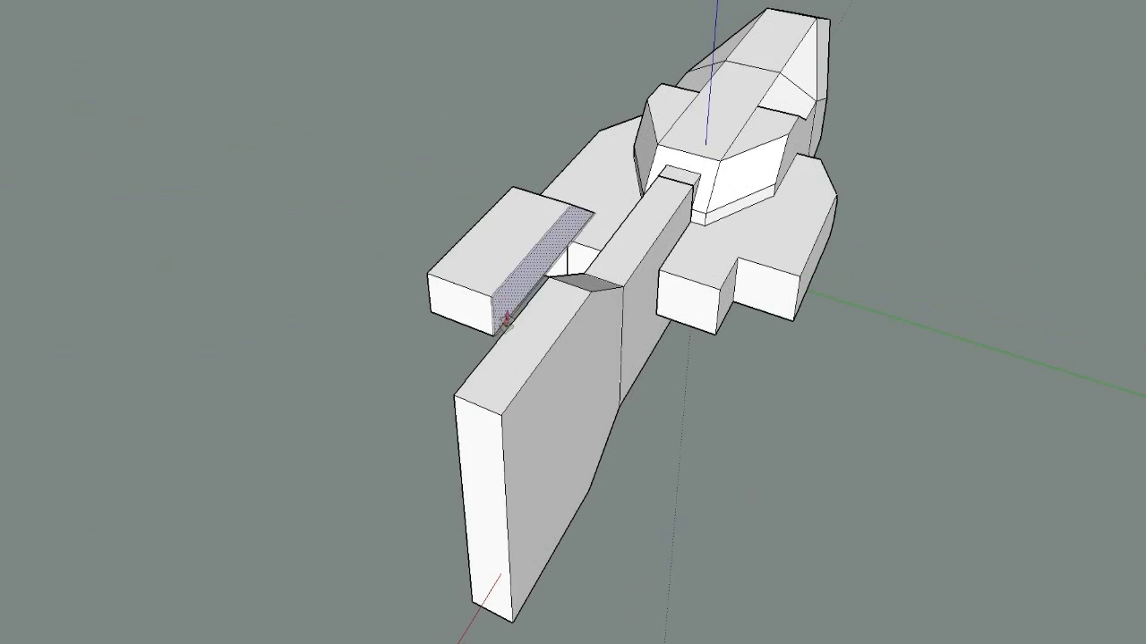
left_click_drag(507, 316, 493, 332)
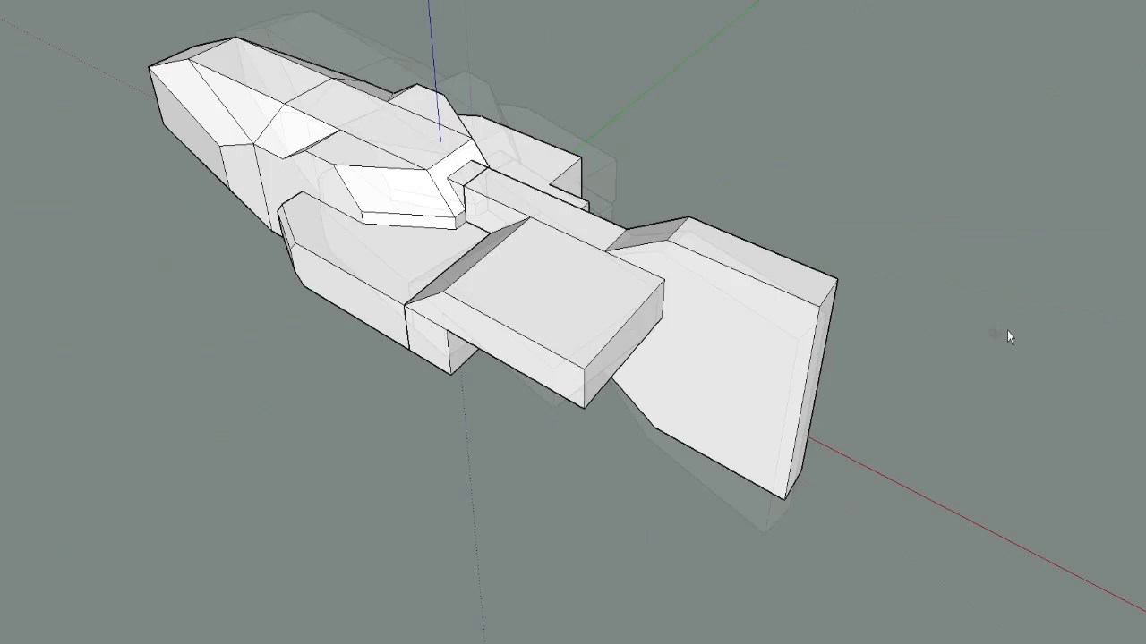
Copy the sloped rear block without the side pod group off to the ship's side and flip the copy vertically with Scale
middle_click_drag(1007, 336, 408, 206)
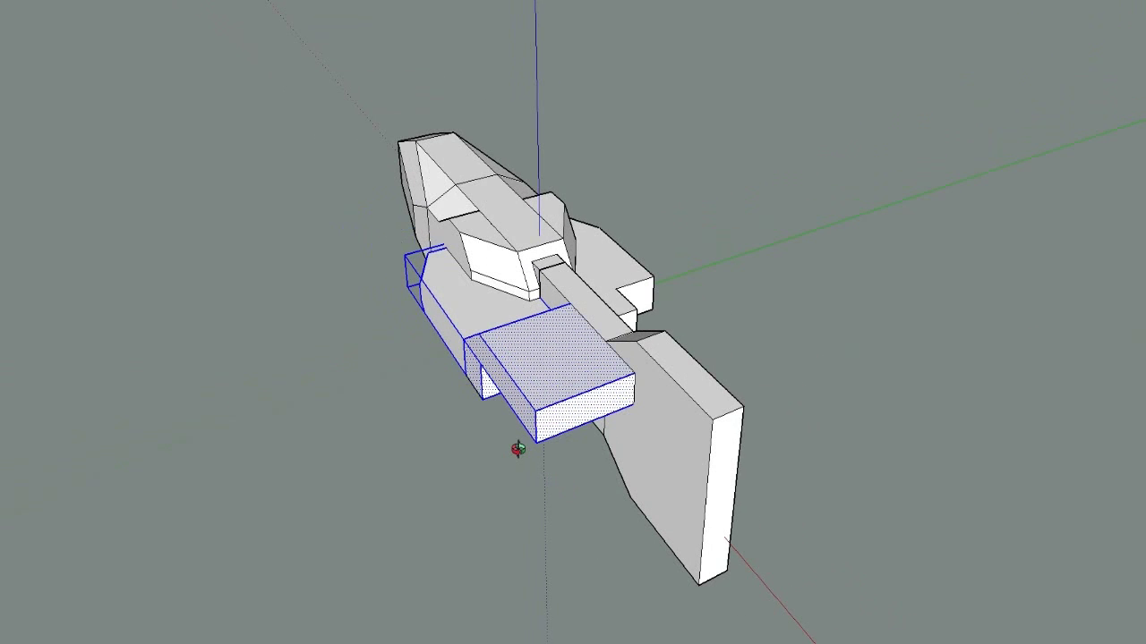
middle_click_drag(518, 450, 516, 446)
left_click(441, 299, "shift")
key("m")
left_click(529, 355)
key("ctrl")
key("s")
left_click_drag(266, 329, 268, 441)
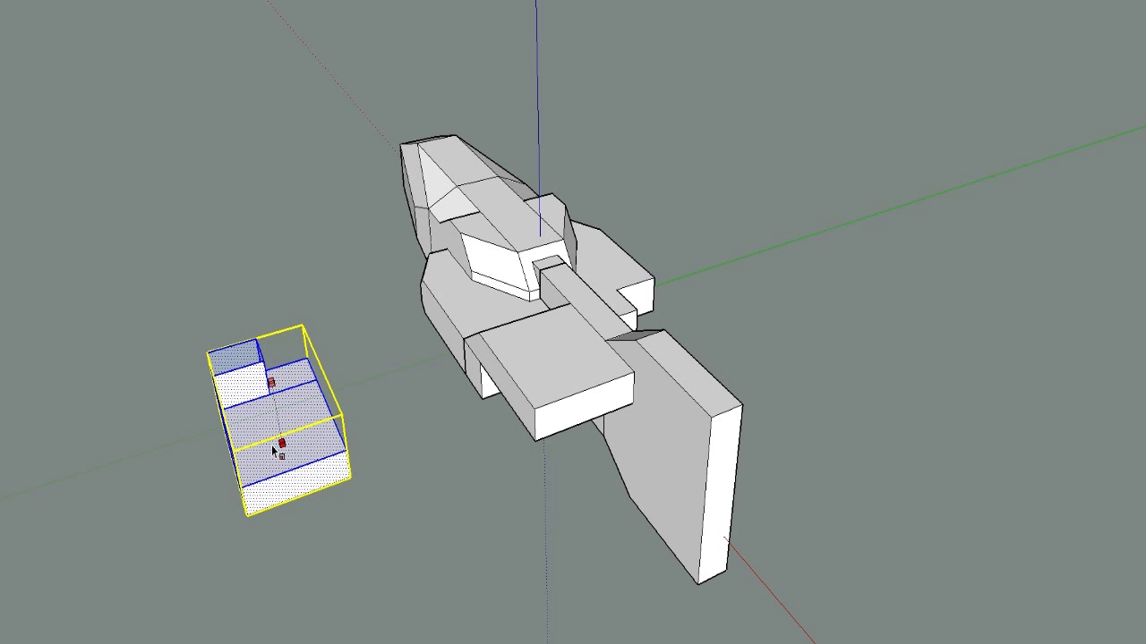
Move the flipped block into place at the side pod's rear, directly beneath the original block
key("m")
left_click_drag(215, 373, 285, 7)
middle_click_drag(409, 389, 517, 187)
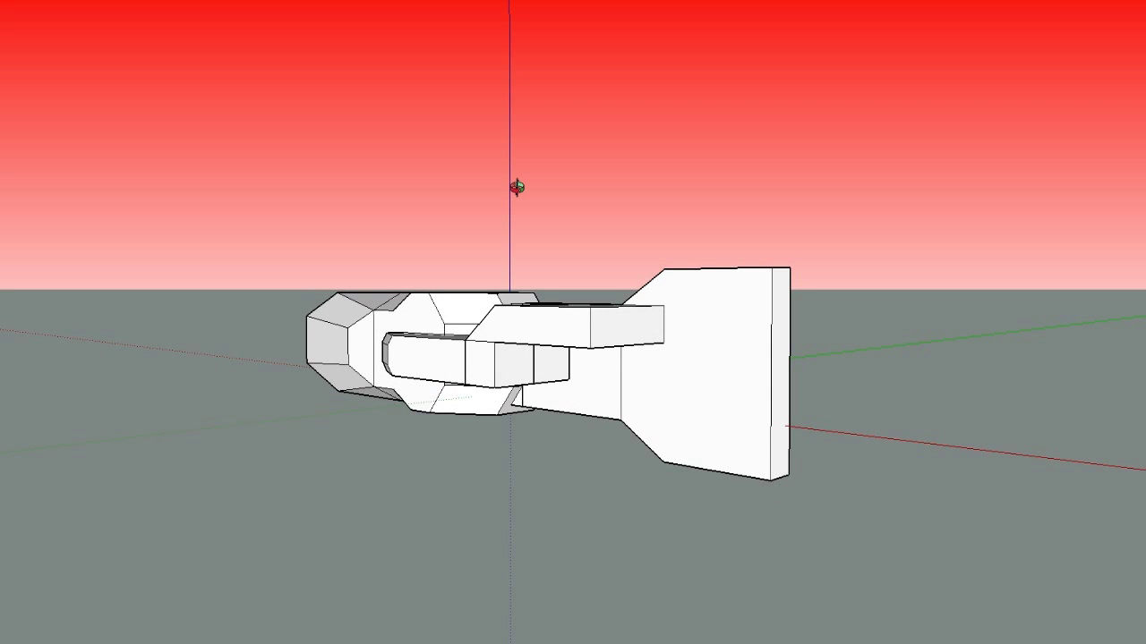
left_click_drag(517, 187, 490, 345)
middle_click_drag(309, 3, 220, 592)
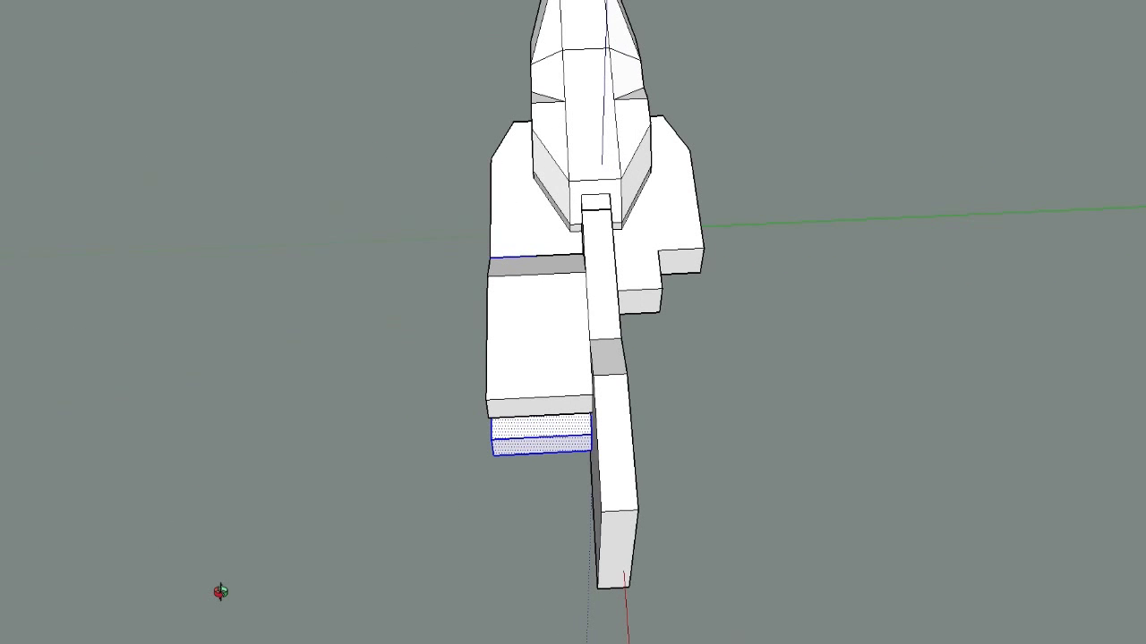
Select the upper and lower rear blocks, excluding the pod and hull groups, and copy them off to the ship's side
triple_click(521, 344)
left_click(501, 168, "shift")
left_click(566, 139, "shift")
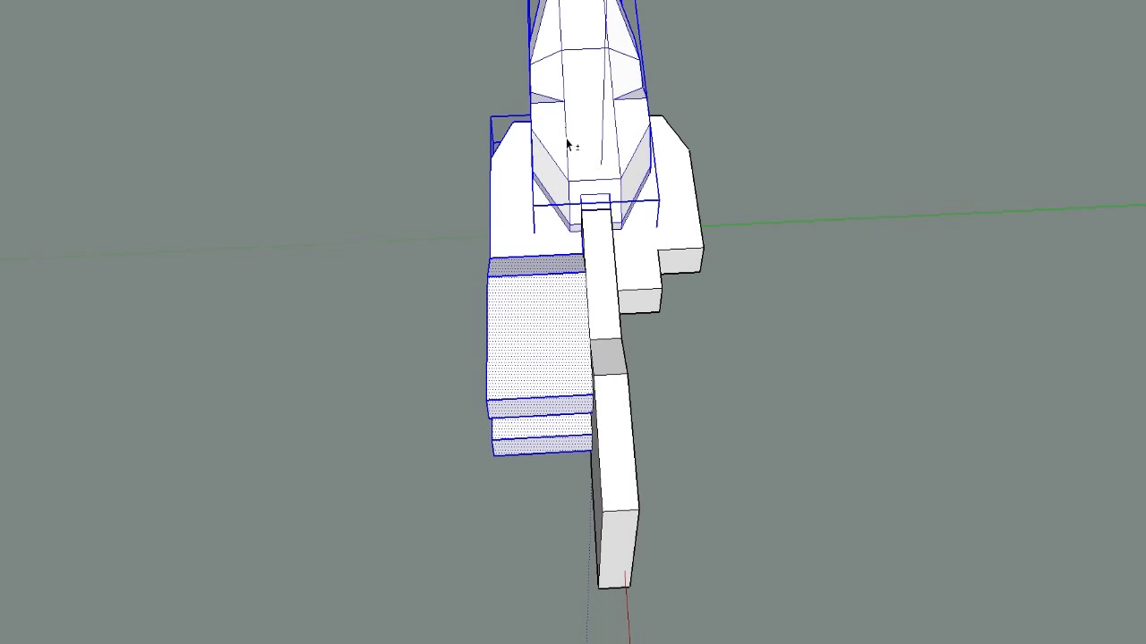
left_click(565, 140, "shift")
left_click(515, 198, "shift")
key("m")
key("ctrl")
left_click(525, 307)
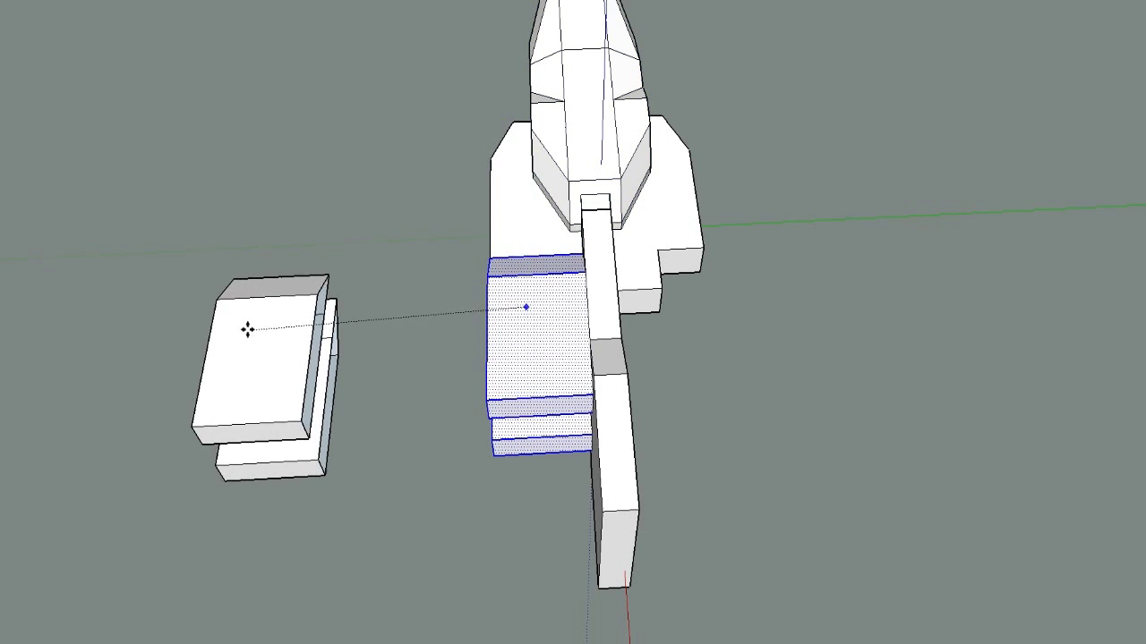
left_click(247, 331)
Mirror the copied pair of rear blocks sideways with Scale
scroll(36, 333, "down", 1)
scroll(14, 328, "down", 2)
key("s")
left_click_drag(242, 348, 120, 362)
Move the mirrored blocks by their front corner onto the rear of the opposite side pod
key("m")
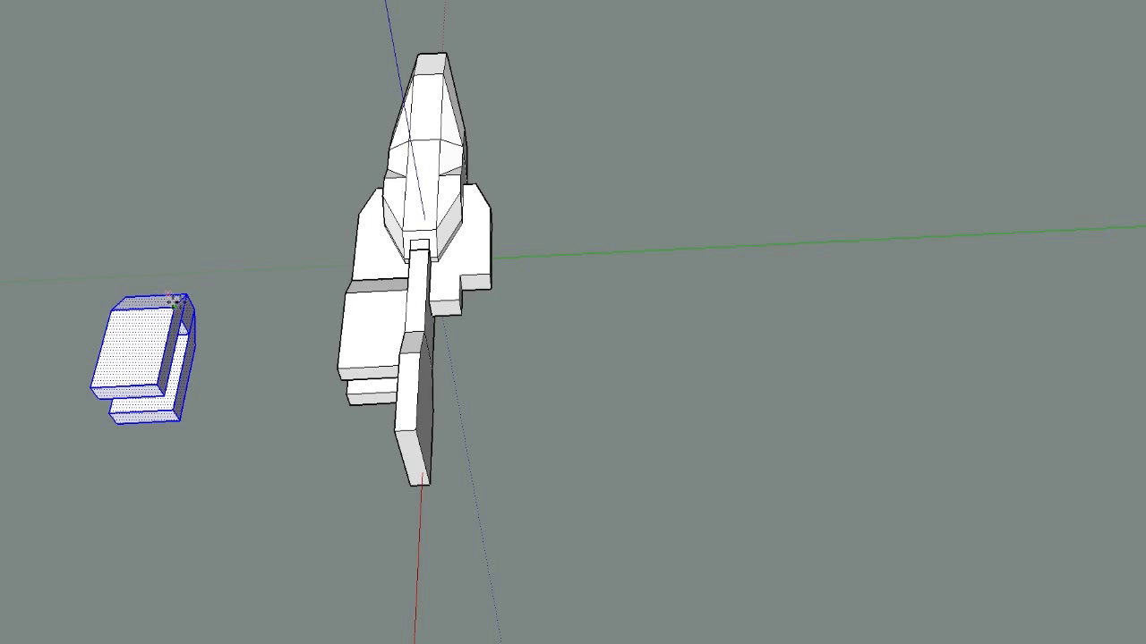
left_click(188, 292)
key("Escape")
left_click(198, 296)
scroll(498, 264, "up", 2)
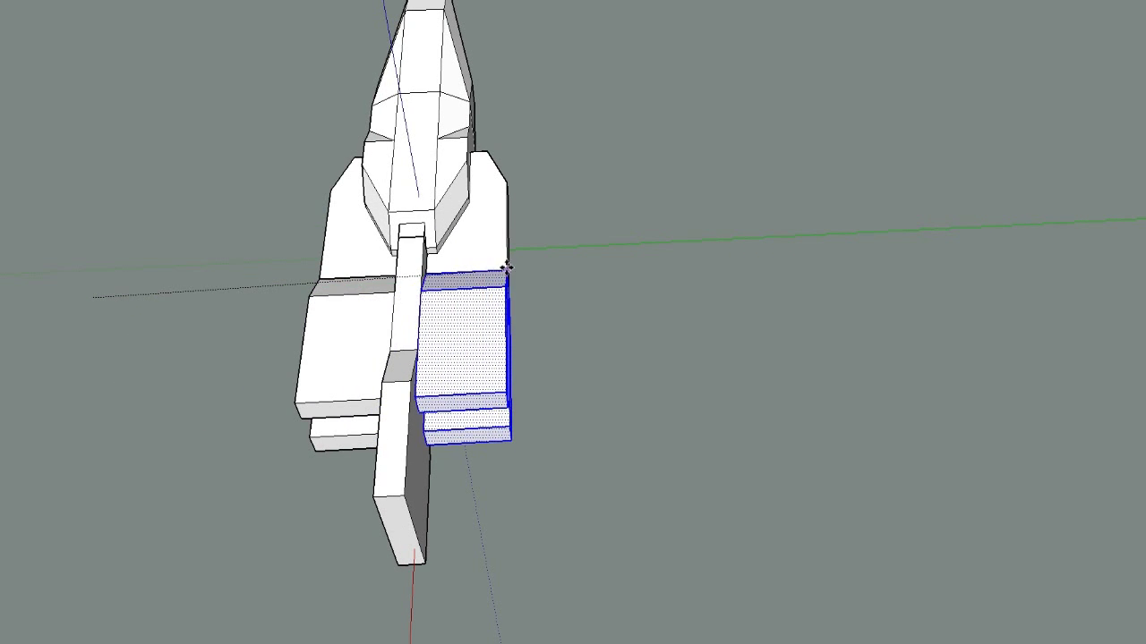
left_click(96, 162)
Examine the rear blocks on both side pods and the joint between the tail boom and the hull
middle_click_drag(386, 356, 225, 311)
scroll(371, 361, "down", 2)
scroll(606, 319, "up", 5)
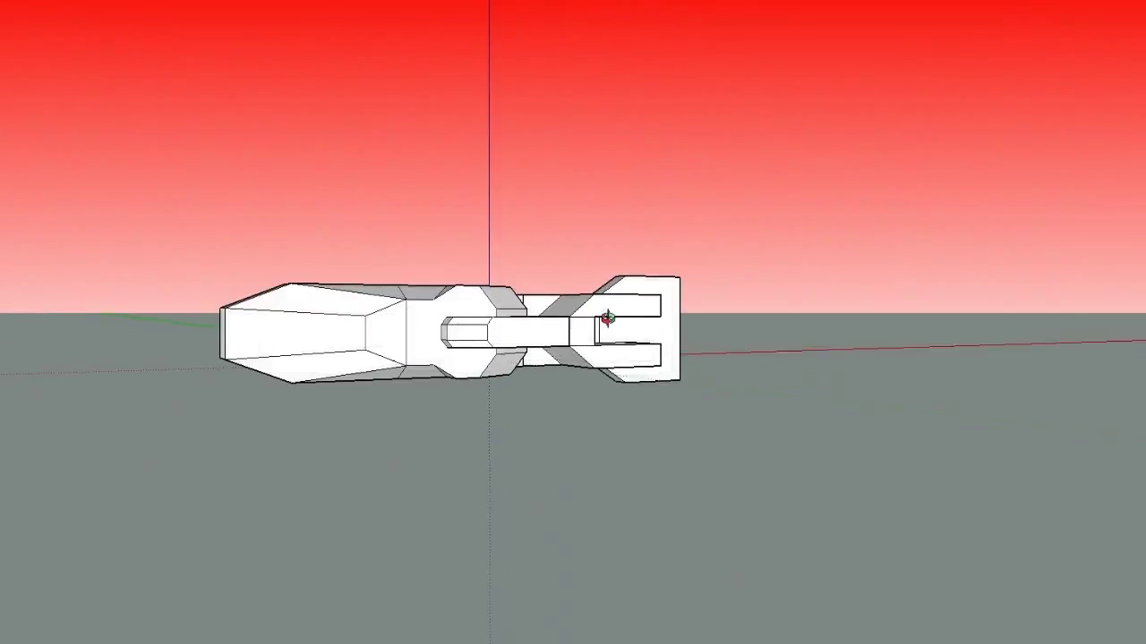
middle_click_drag(606, 319, 496, 335)
scroll(483, 358, "up", 2)
middle_click_drag(434, 467, 299, 545)
scroll(483, 439, "down", 2)
scroll(474, 358, "up", 2)
middle_click_drag(537, 314, 639, 378)
scroll(639, 379, "up", 3)
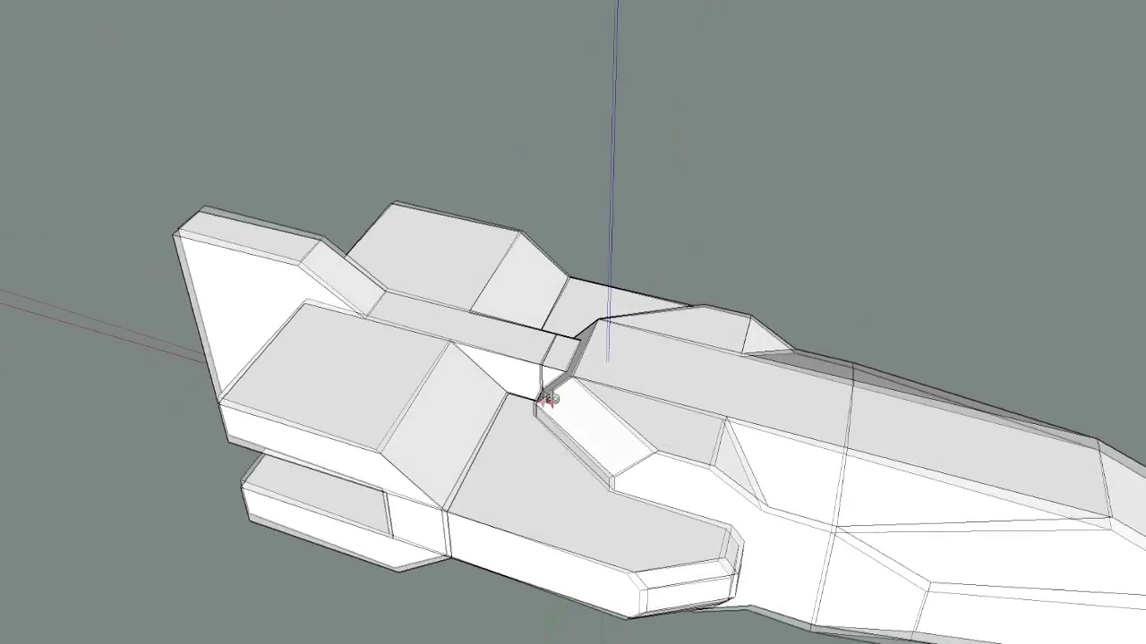
Draw a closed vertical outline along the tail boom's upper edge, from the fin's slope forward over the hull's rear end
middle_click_drag(548, 401, 504, 384)
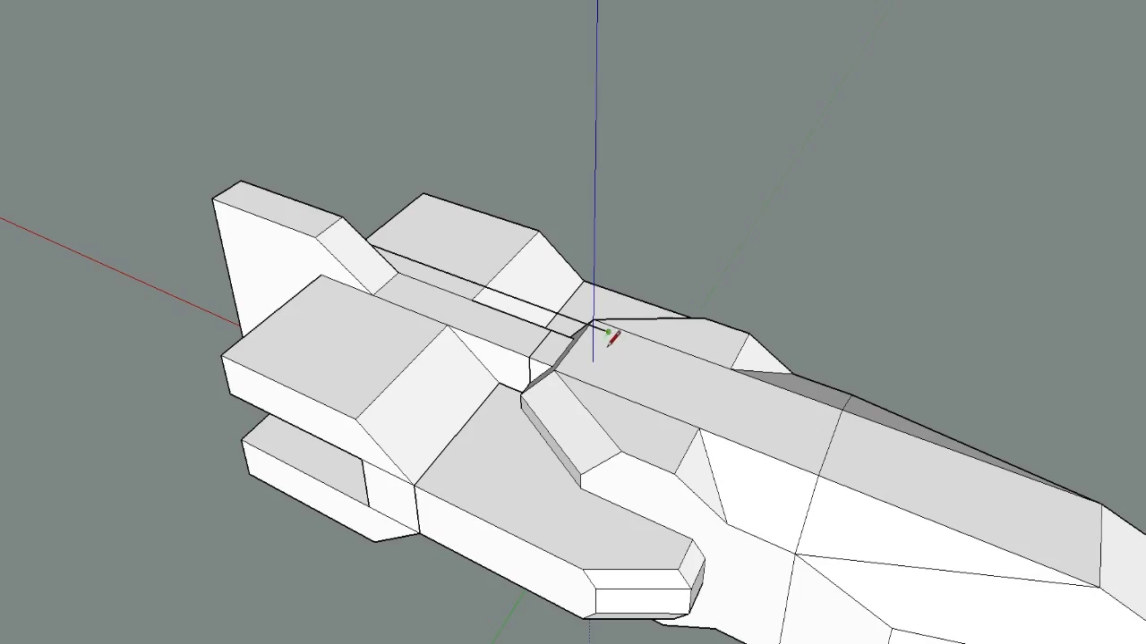
scroll(609, 336, "up", 3)
middle_click_drag(318, 3, 573, 267)
scroll(562, 272, "up", 2)
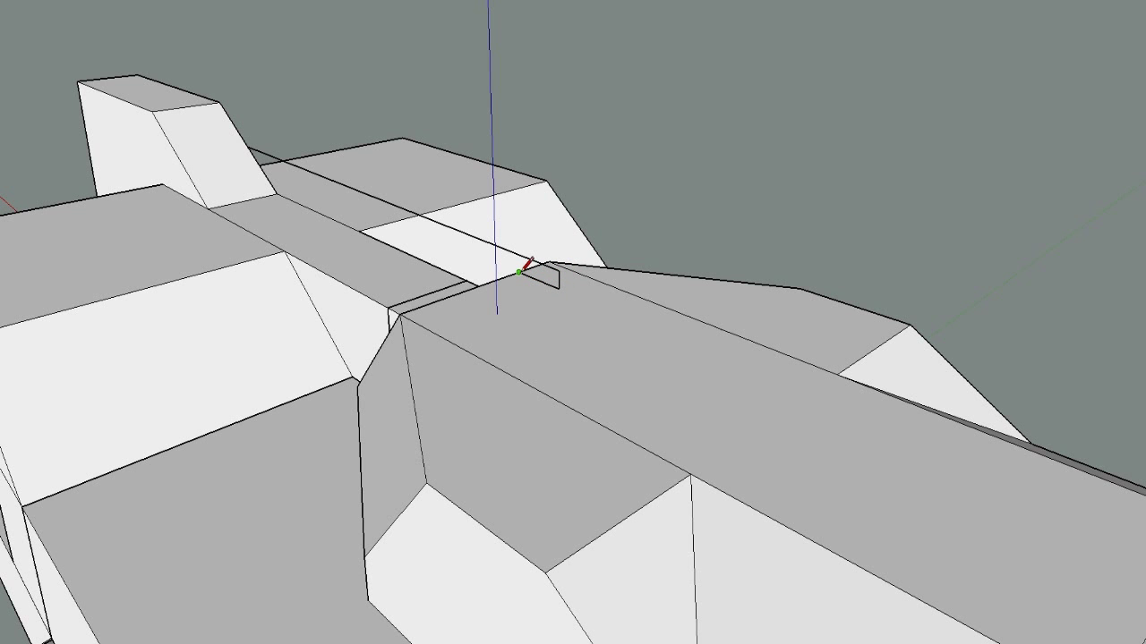
mouse_move(349, 5)
middle_mouse_down()
mouse_move(492, 227)
mouse_move(642, 411)
middle_mouse_up()
scroll(637, 402, "down", 2)
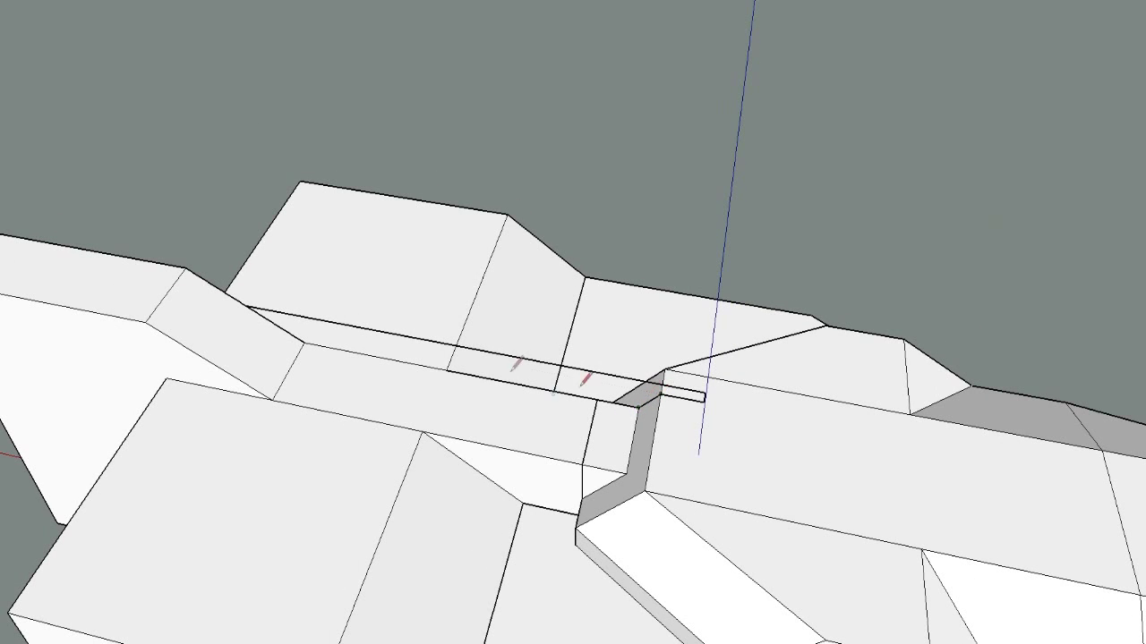
mouse_move(273, 4)
middle_mouse_down()
mouse_move(256, 133)
mouse_move(134, 108)
mouse_move(82, 307)
mouse_move(386, 257)
mouse_move(486, 296)
mouse_move(159, 391)
mouse_move(116, 378)
mouse_move(123, 328)
mouse_move(473, 220)
mouse_move(342, 290)
middle_mouse_up()
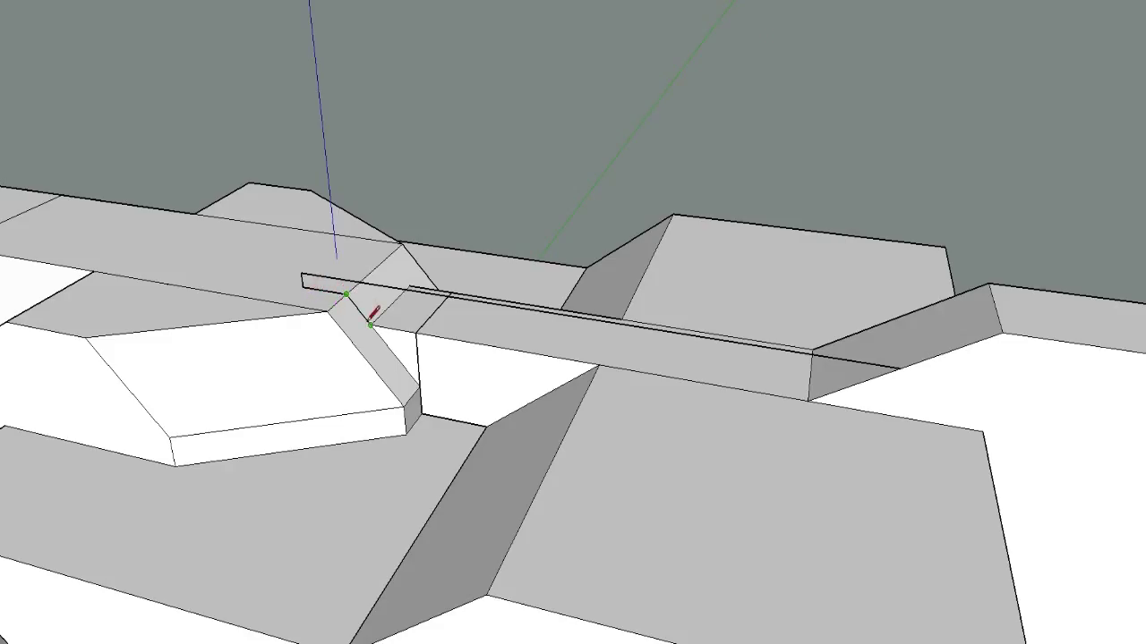
left_click(423, 321)
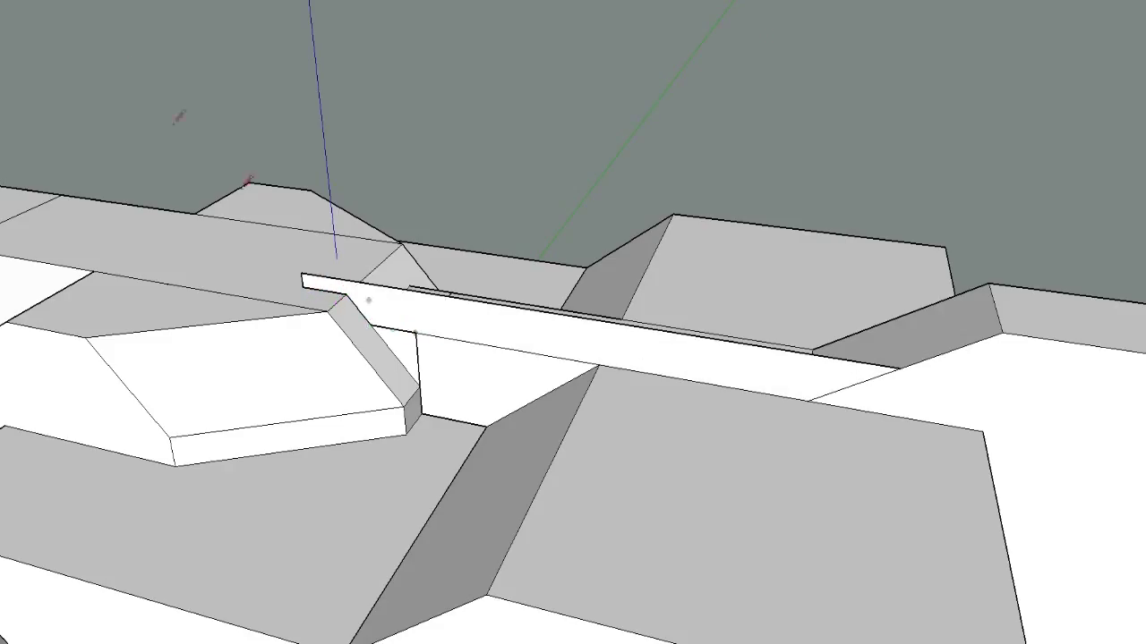
Extrude the outlined face across the tail boom's width into a beam and Push/Pull its top face upward
key("p")
left_click(767, 356)
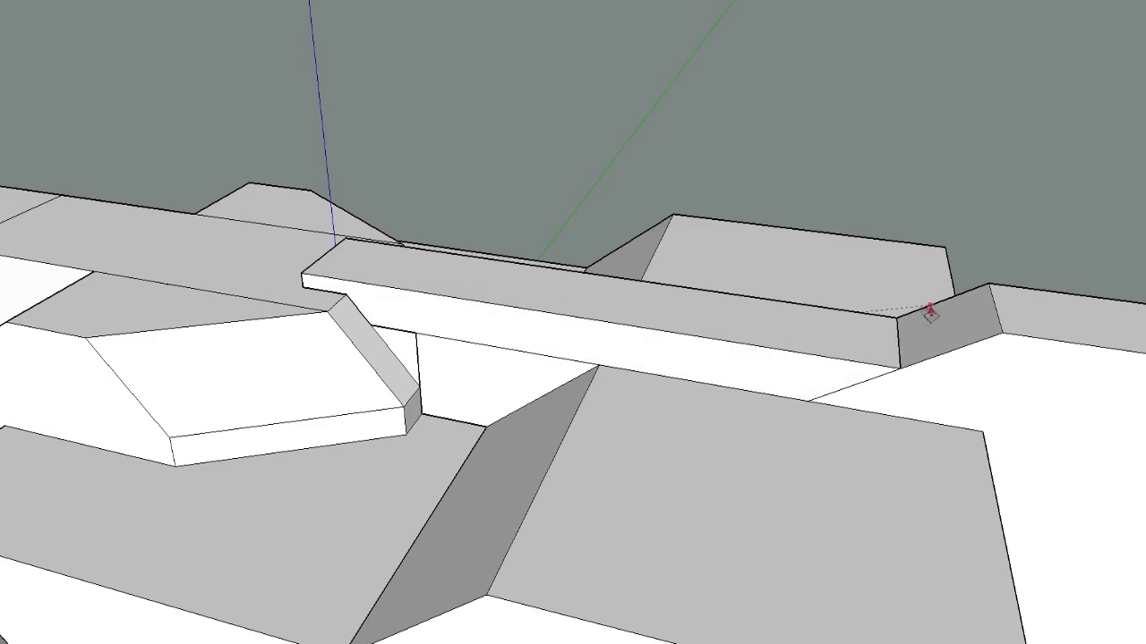
middle_click_drag(655, 221, 787, 210)
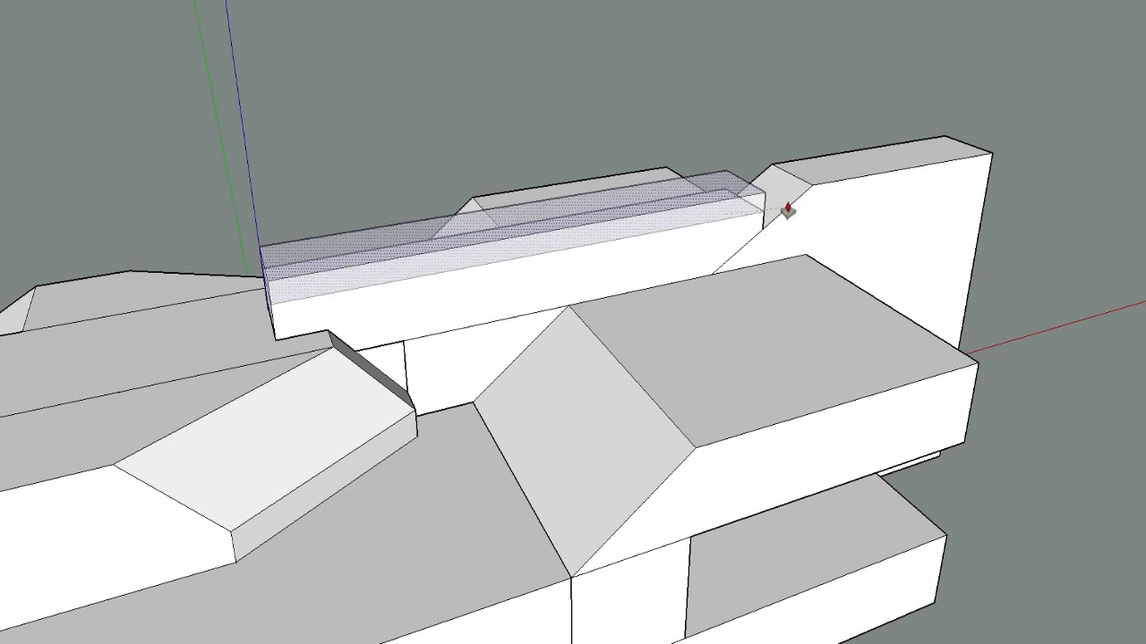
Close the gap between the raised beam and the fin's sloped edge and erase the leftover edges there
key("l")
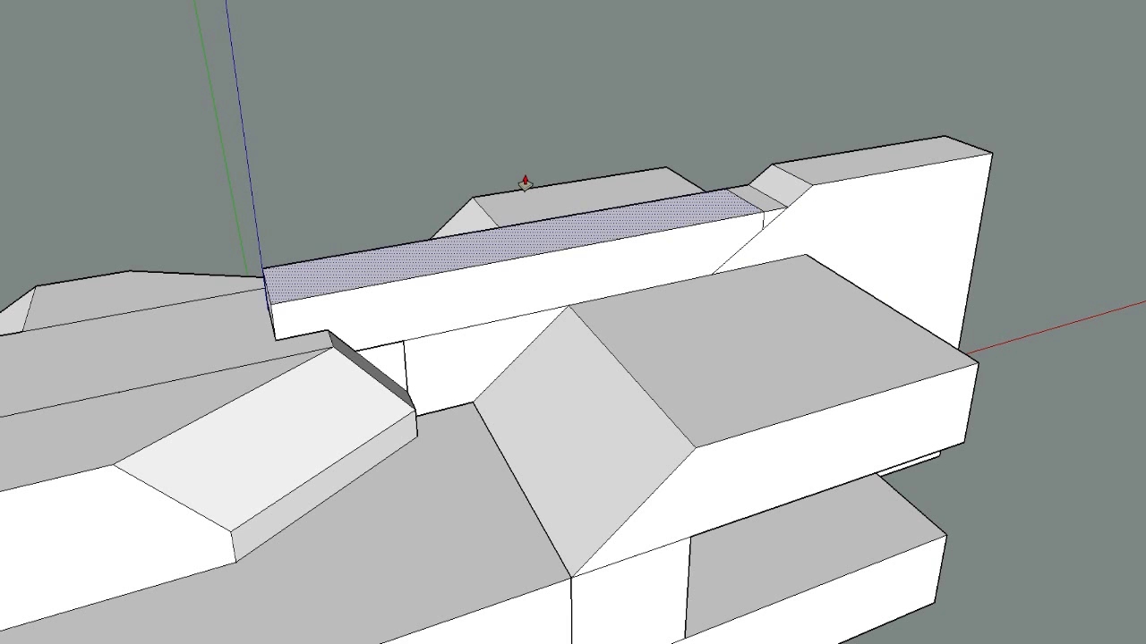
key("e")
scroll(745, 206, "up", 3)
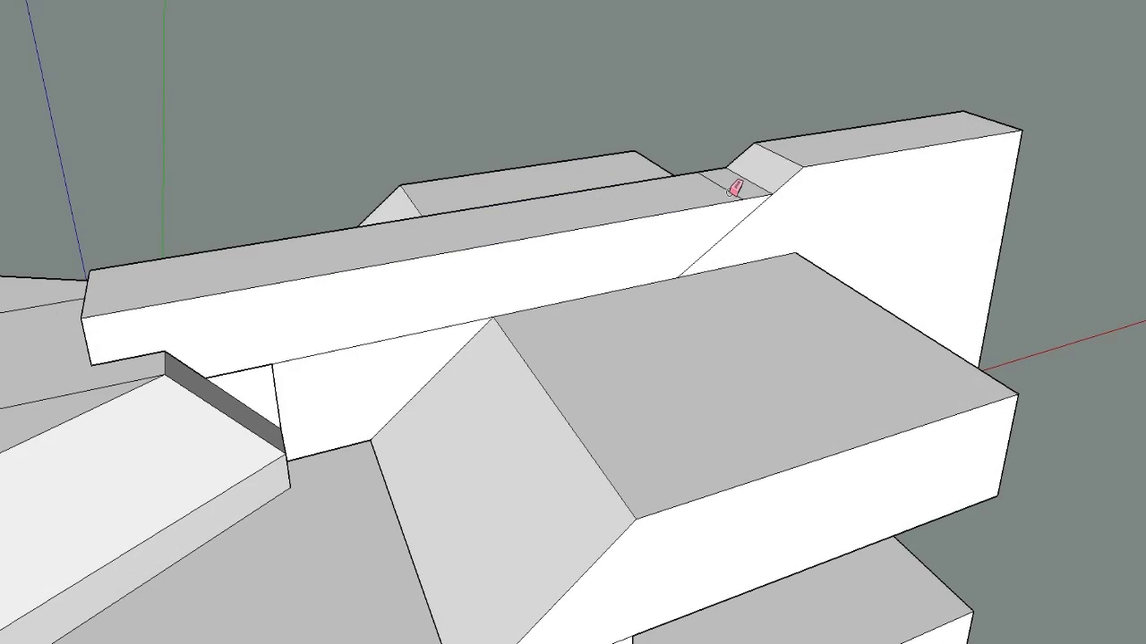
mouse_move(351, 171)
middle_mouse_down()
mouse_move(1015, 171)
mouse_move(1061, 158)
middle_mouse_up()
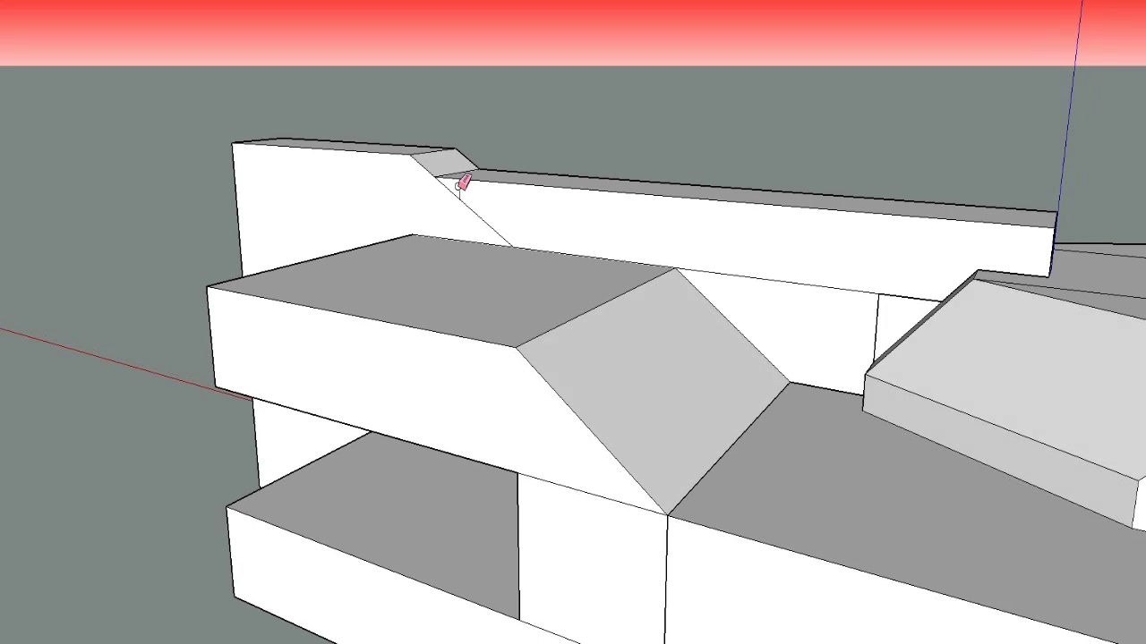
middle_click_drag(775, 313, 686, 328)
Push/Pull the beam's front end face farther forward over the top of the hull
scroll(451, 299, "down", 4)
scroll(685, 328, "up", 5)
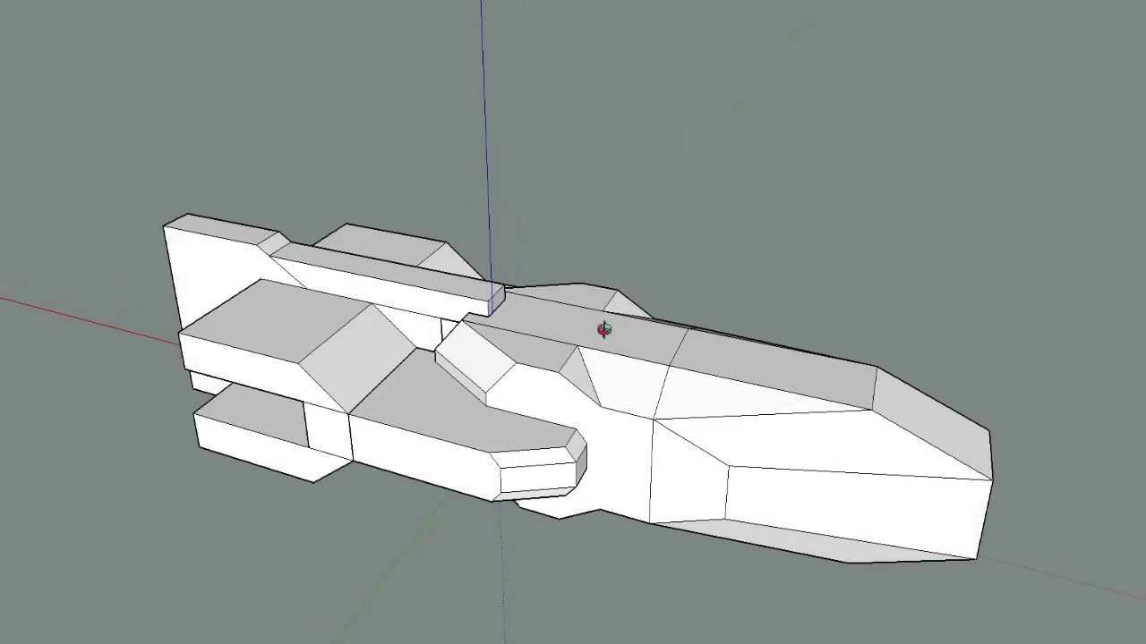
scroll(549, 332, "down", 3)
middle_click_drag(548, 331, 647, 179)
mouse_move(361, 241)
middle_mouse_down()
mouse_move(480, 151)
mouse_move(343, 228)
middle_mouse_up()
middle_click_drag(749, 274, 577, 323)
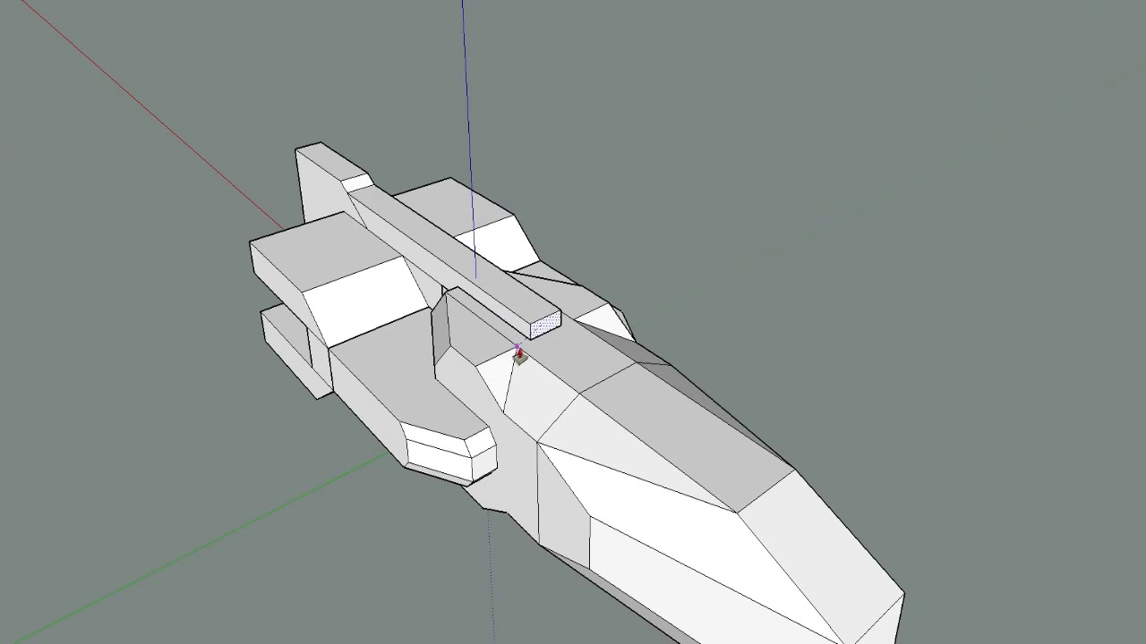
scroll(449, 237, "up", 1)
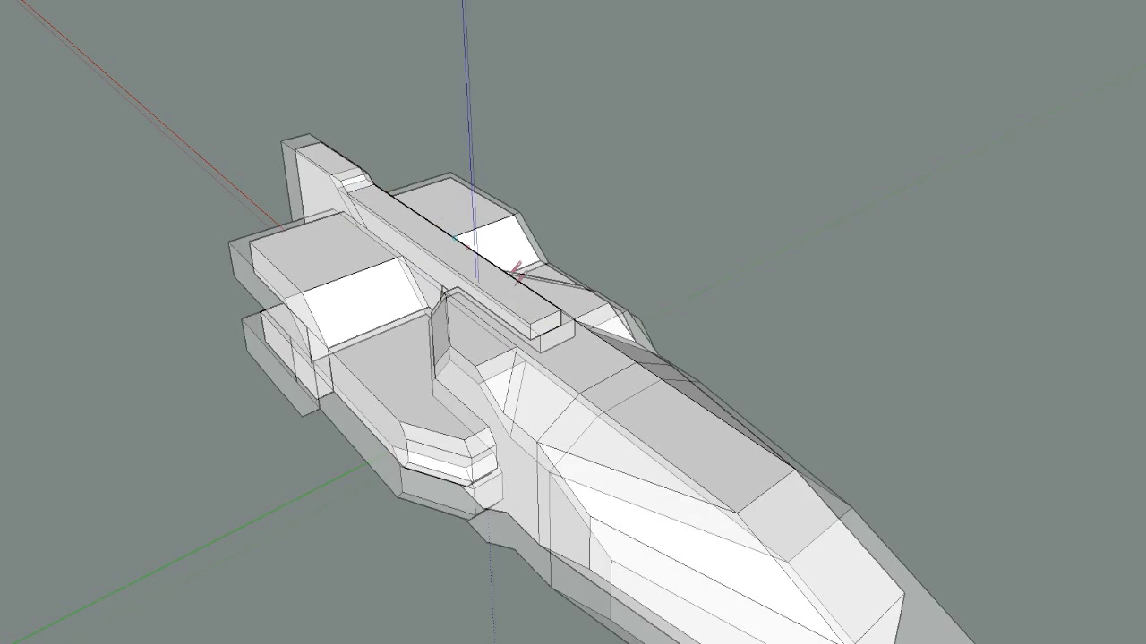
Divide the beam's side face with a line and extrude its front part outward to the hull's top edge
key("l")
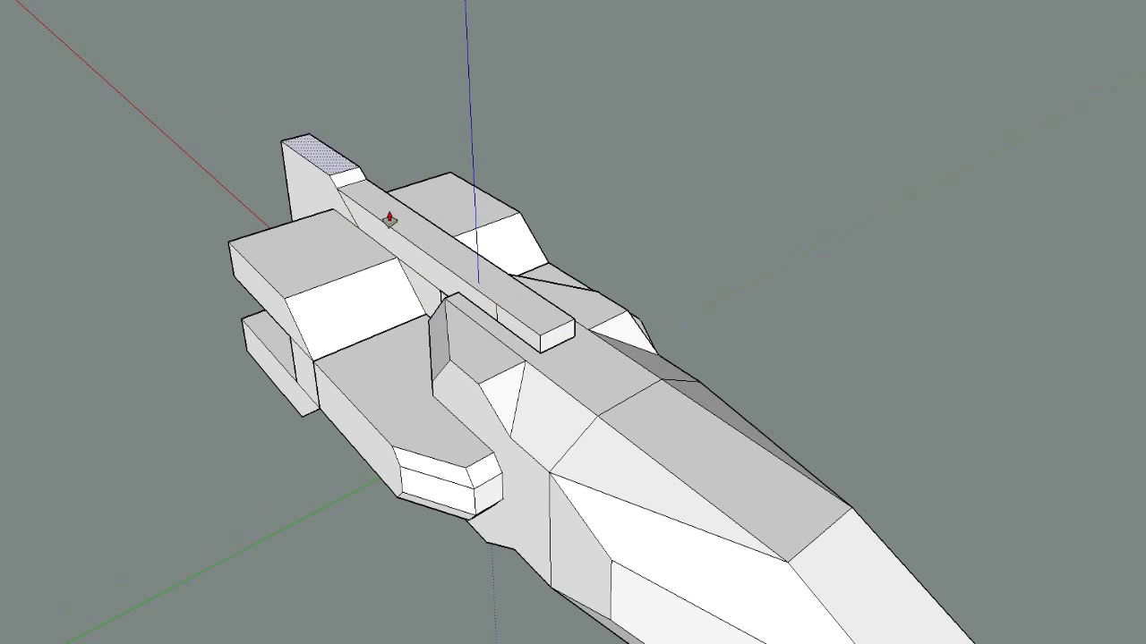
left_click_drag(522, 335, 527, 367)
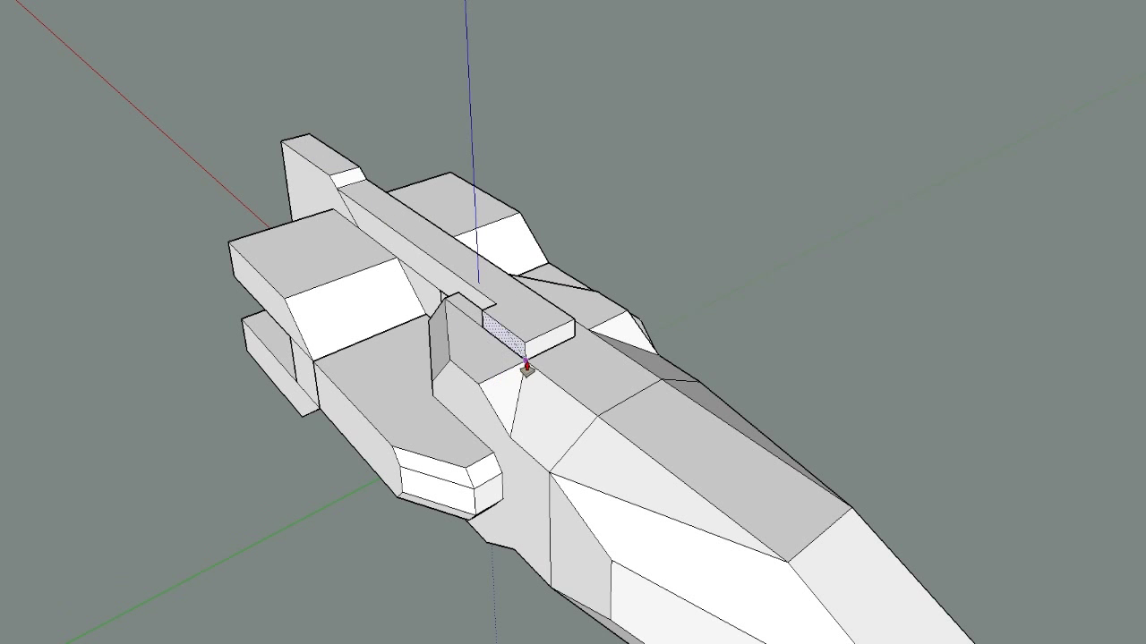
Draw a diagonal bevel from the hull's top corner on the beam's front end and cut back the widened block
key("l")
scroll(567, 366, "up", 5)
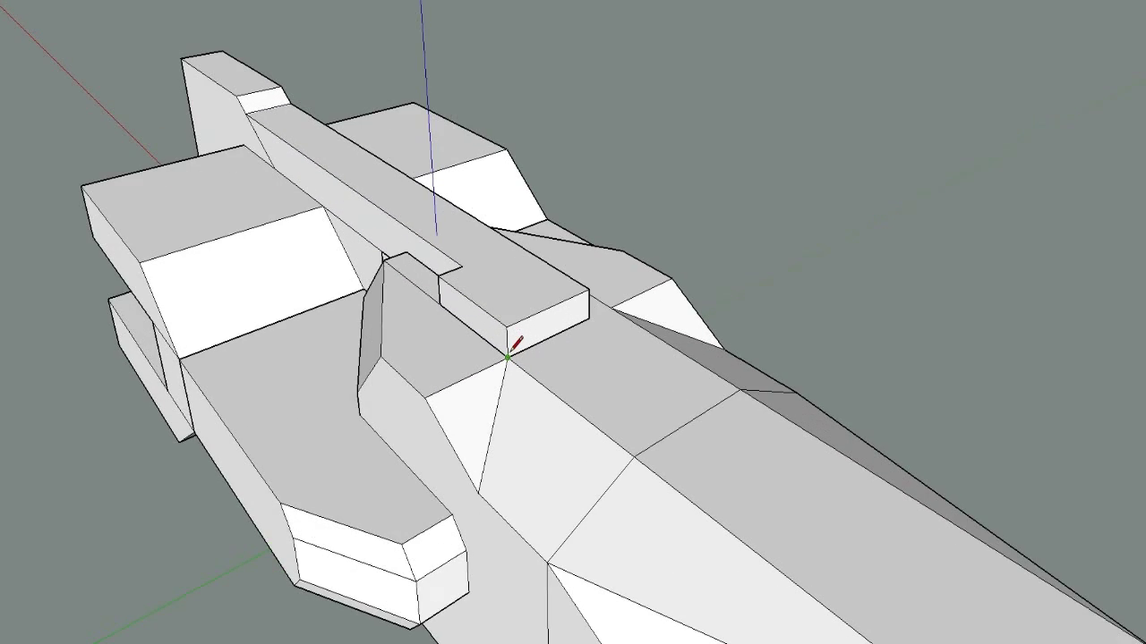
left_click(507, 359)
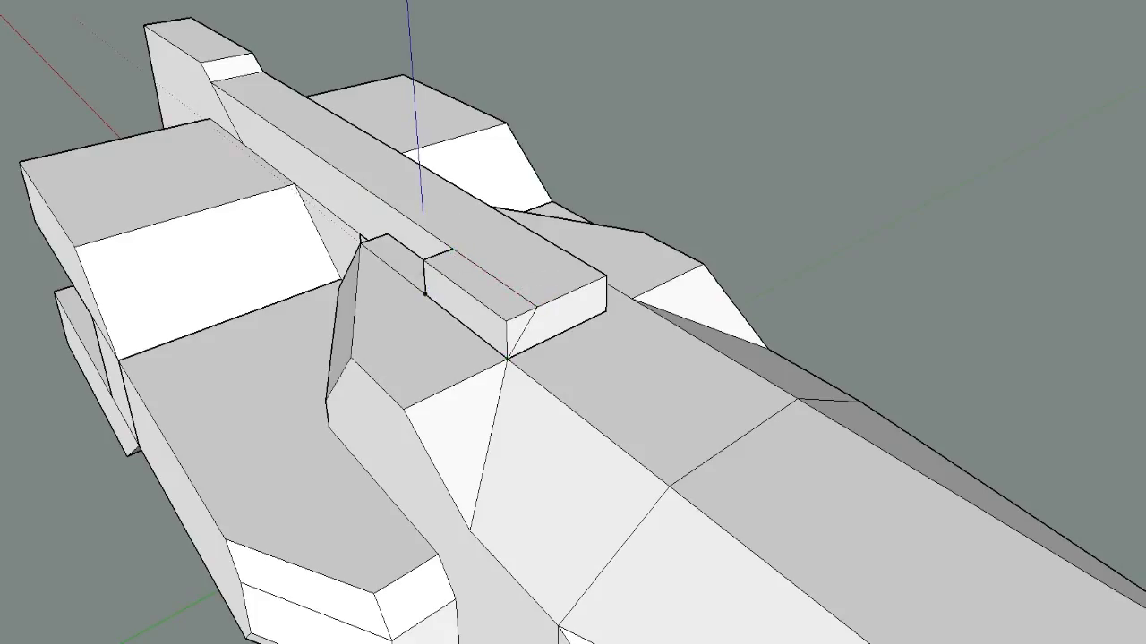
double_click(511, 329)
mouse_move(555, 296)
middle_mouse_down()
mouse_move(312, 415)
mouse_move(277, 399)
middle_mouse_up()
Draw lines from the beam's front corner to the hull's rear edge to form its sloped side and erase leftover edges
key("l")
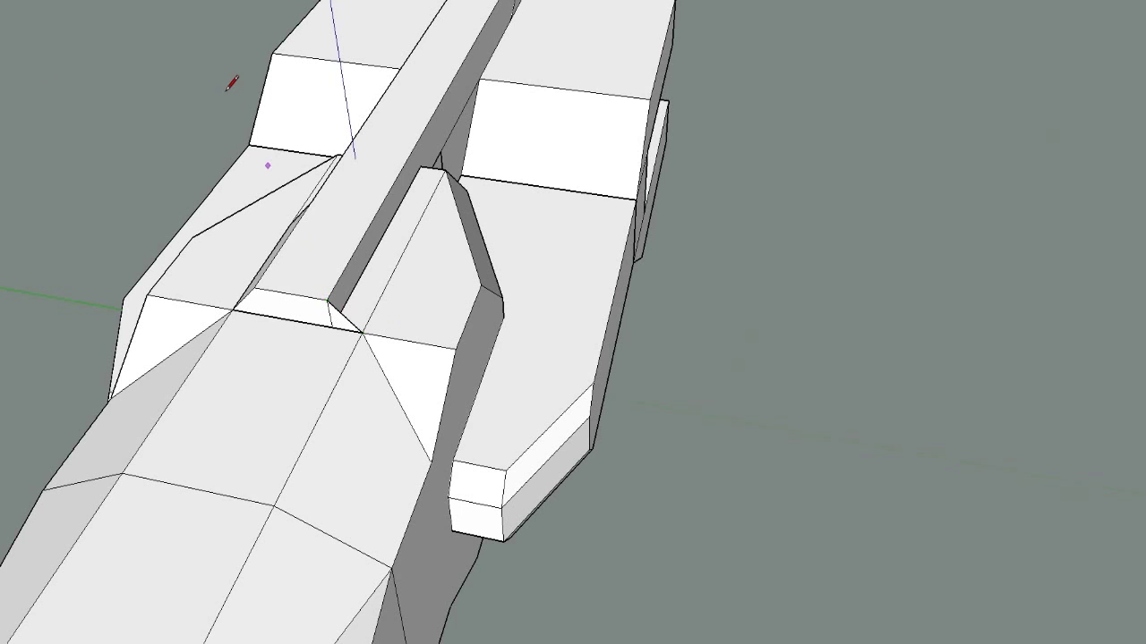
left_click(351, 324)
left_click(441, 176)
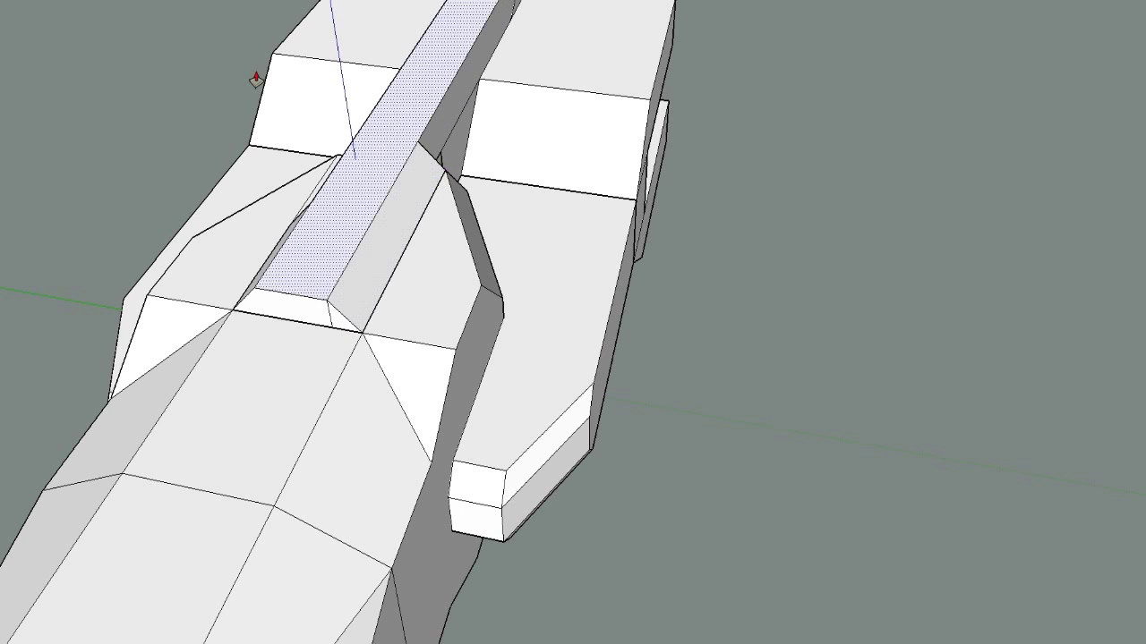
left_click(256, 79)
key("e")
middle_click_drag(334, 315, 254, 290)
mouse_move(587, 337)
middle_mouse_down()
mouse_move(307, 391)
mouse_move(665, 399)
mouse_move(900, 522)
mouse_move(664, 402)
mouse_move(660, 281)
mouse_move(531, 337)
mouse_move(529, 309)
mouse_move(587, 245)
mouse_move(671, 404)
mouse_move(678, 306)
mouse_move(578, 348)
mouse_move(450, 366)
mouse_move(169, 338)
mouse_move(627, 225)
mouse_move(573, 340)
mouse_move(411, 245)
mouse_move(537, 245)
mouse_move(726, 371)
mouse_move(558, 289)
mouse_move(352, 358)
mouse_move(575, 340)
mouse_move(440, 542)
mouse_move(425, 183)
mouse_move(384, 187)
mouse_move(404, 409)
mouse_move(570, 68)
middle_mouse_up()
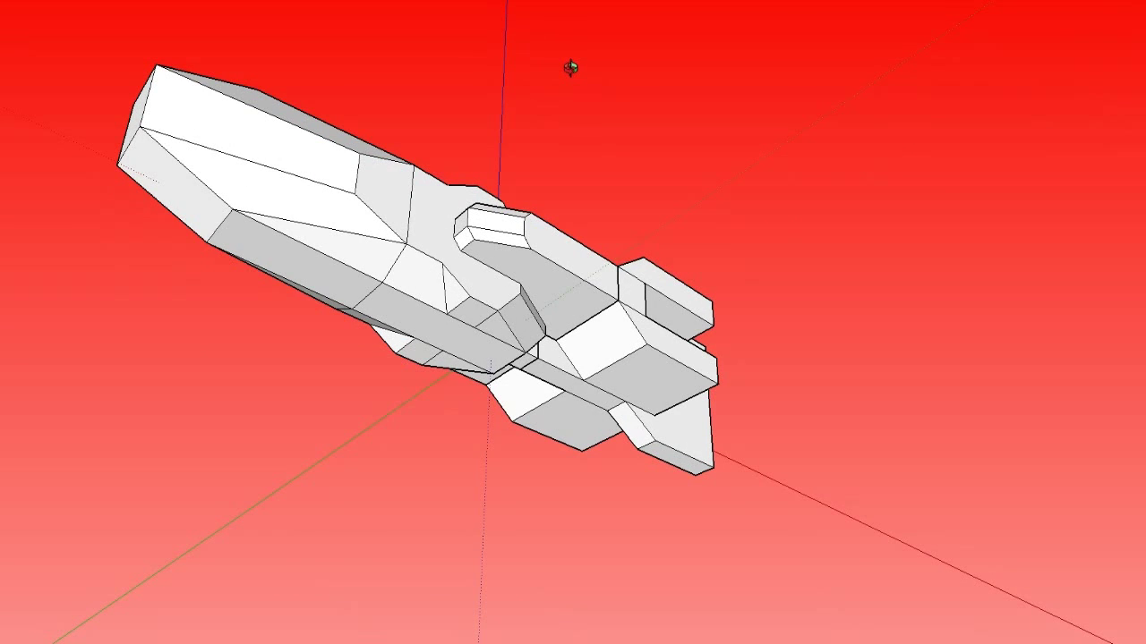
Open the front hull group, erase the leftover edge on its side fairing and close the group
key("space")
left_click(478, 328)
scroll(479, 334, "up", 3)
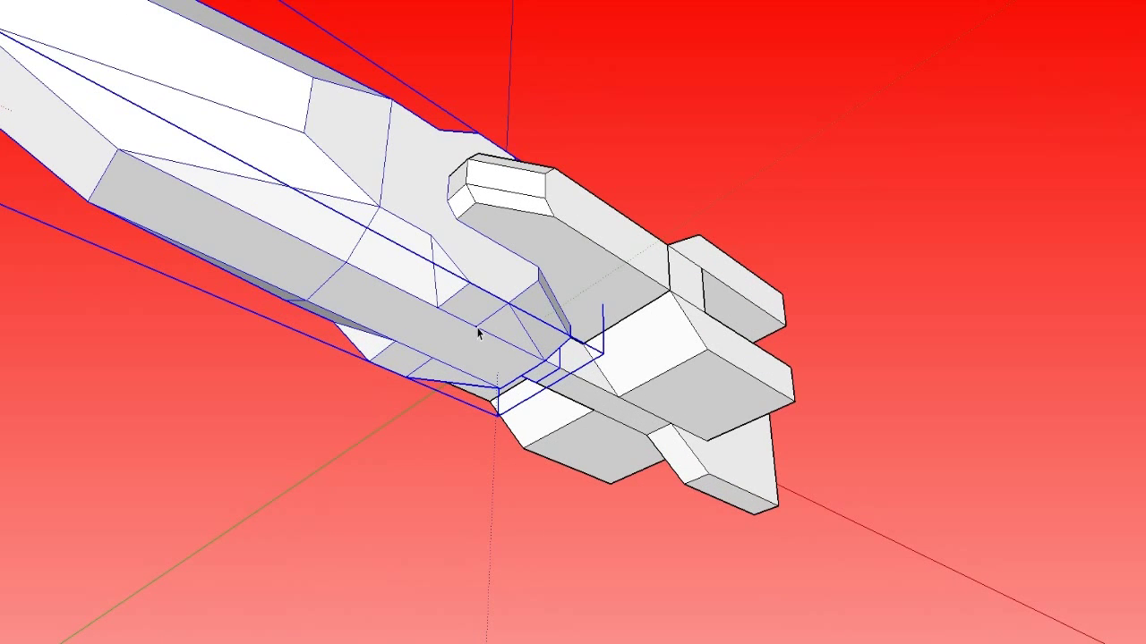
double_click(478, 333)
key("l")
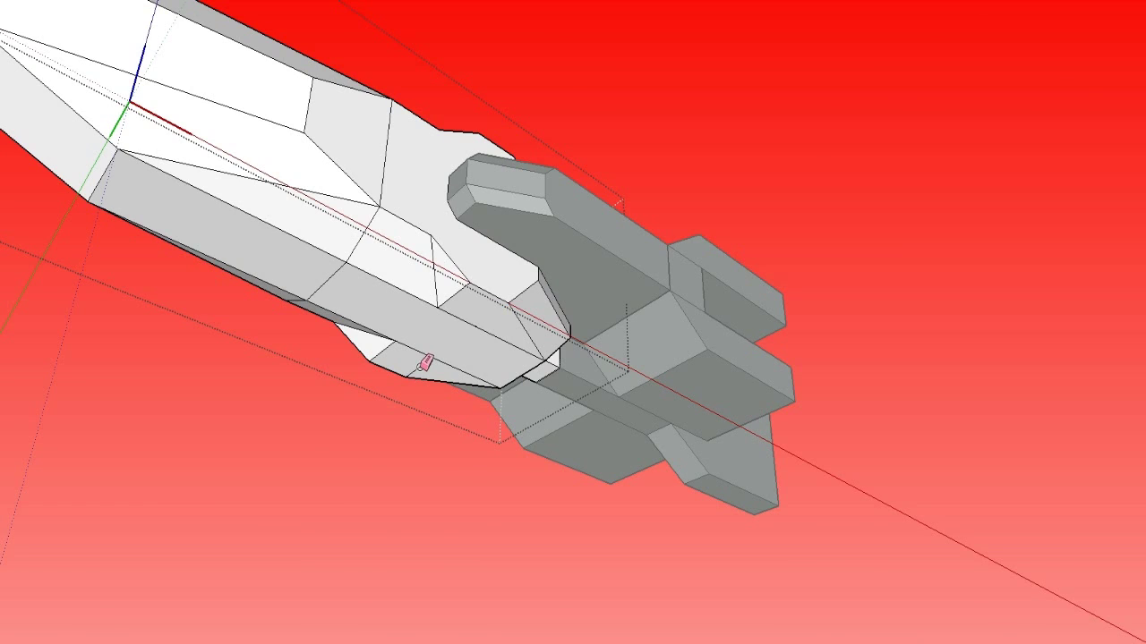
mouse_move(423, 362)
middle_mouse_down()
mouse_move(205, 217)
mouse_move(122, 135)
mouse_move(540, 478)
middle_mouse_up()
left_click(537, 485)
mouse_move(447, 385)
middle_mouse_down()
mouse_move(455, 368)
mouse_move(552, 332)
mouse_move(757, 328)
mouse_move(743, 376)
mouse_move(621, 340)
mouse_move(403, 322)
mouse_move(431, 320)
mouse_move(614, 417)
mouse_move(486, 325)
mouse_move(510, 321)
mouse_move(585, 383)
mouse_move(435, 346)
mouse_move(604, 407)
mouse_move(363, 382)
middle_mouse_up()
Paste the copied engine model into the scene behind the ship's tail fin
scroll(455, 368, "down", 4)
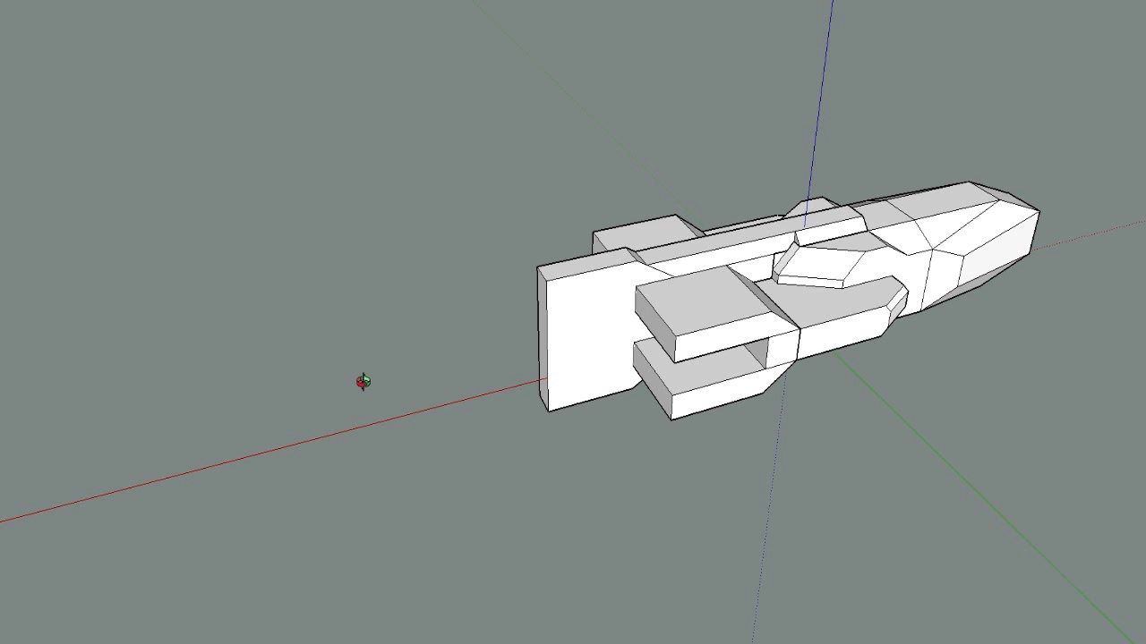
middle_click_drag(363, 382, 417, 404)
scroll(394, 390, "down", 3)
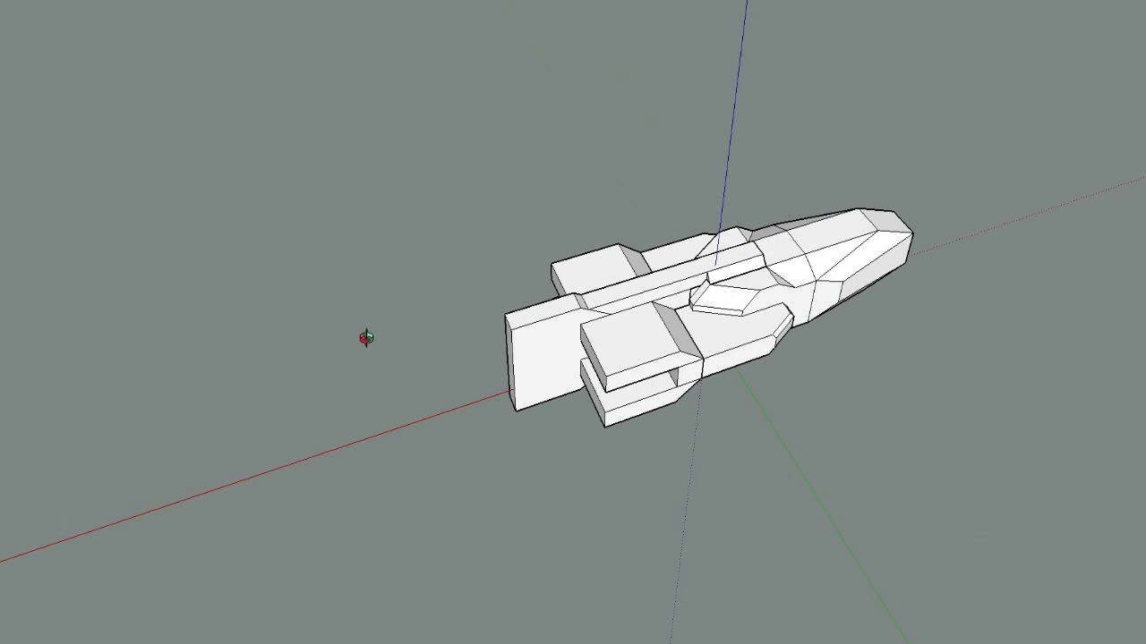
key("ctrl+v")
left_click(241, 226)
left_click(206, 2)
left_click(189, 307)
left_click(178, 126)
left_click(73, 348)
Move the engine by the centre of its front face onto the rear end of the tail fin
middle_click_drag(234, 2, 649, 218)
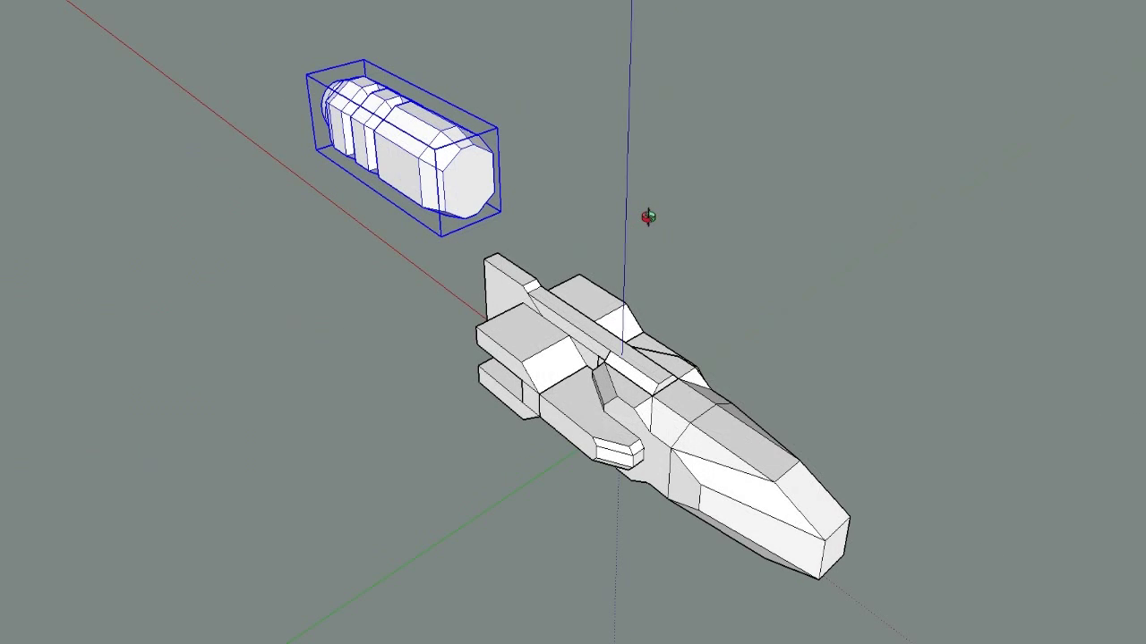
scroll(649, 218, "up", 1)
scroll(433, 134, "up", 2)
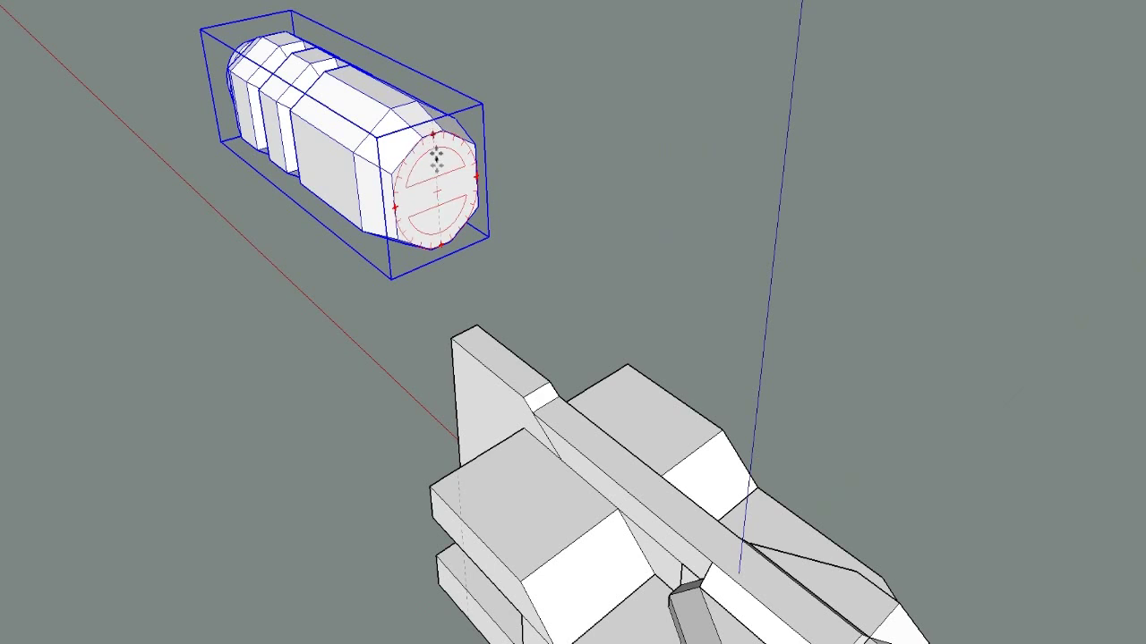
key("m")
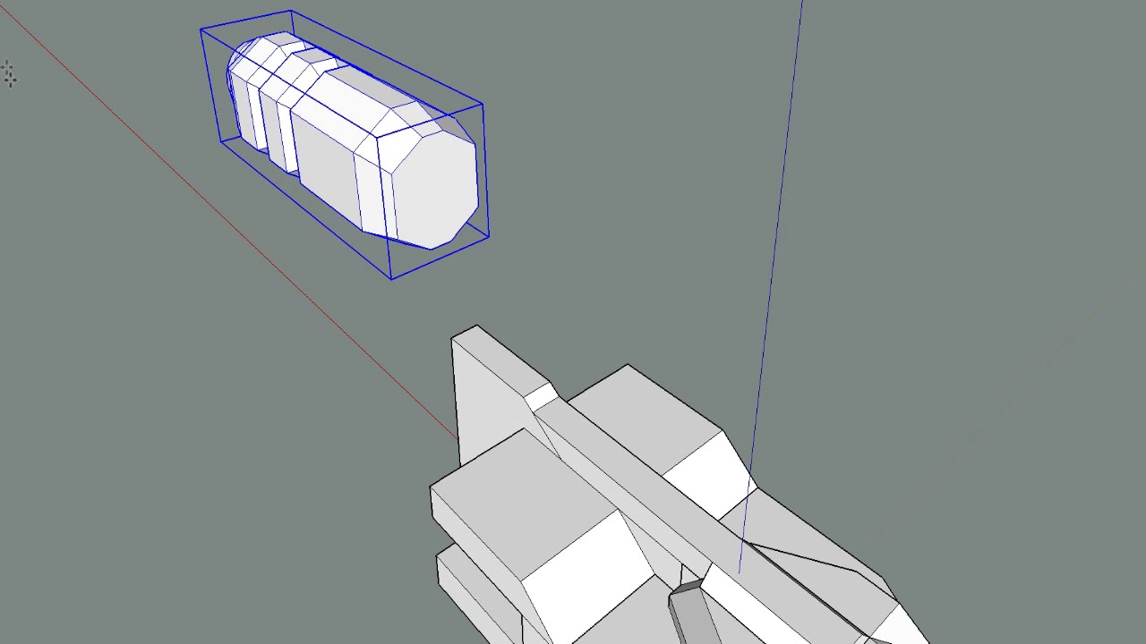
left_click(307, 276)
key("m")
left_click(441, 189)
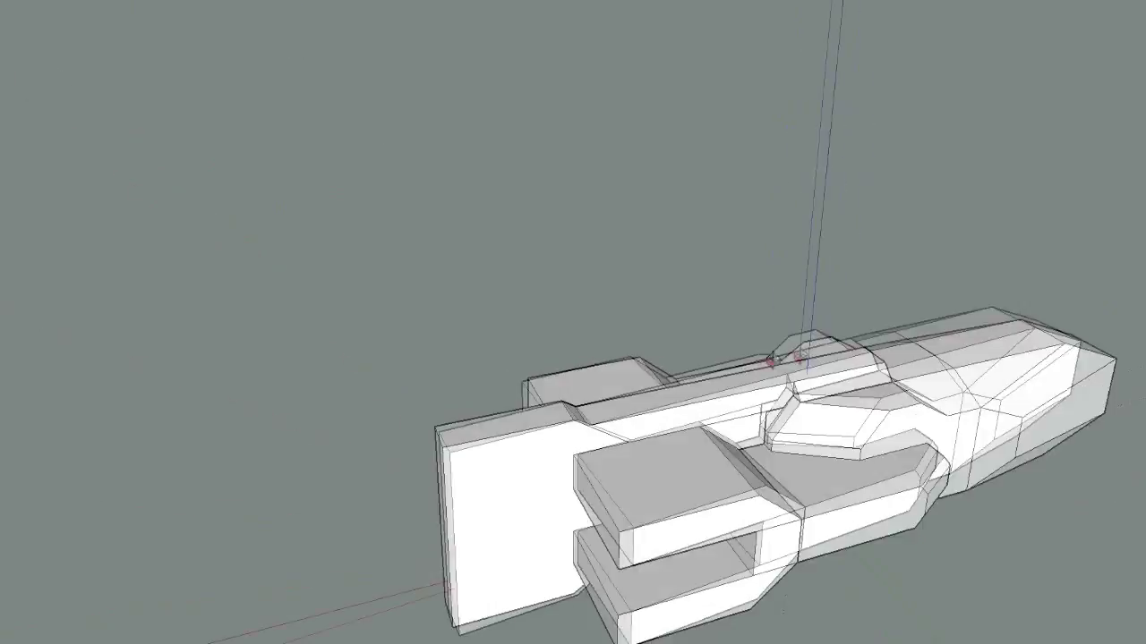
middle_click_drag(641, 486, 621, 511)
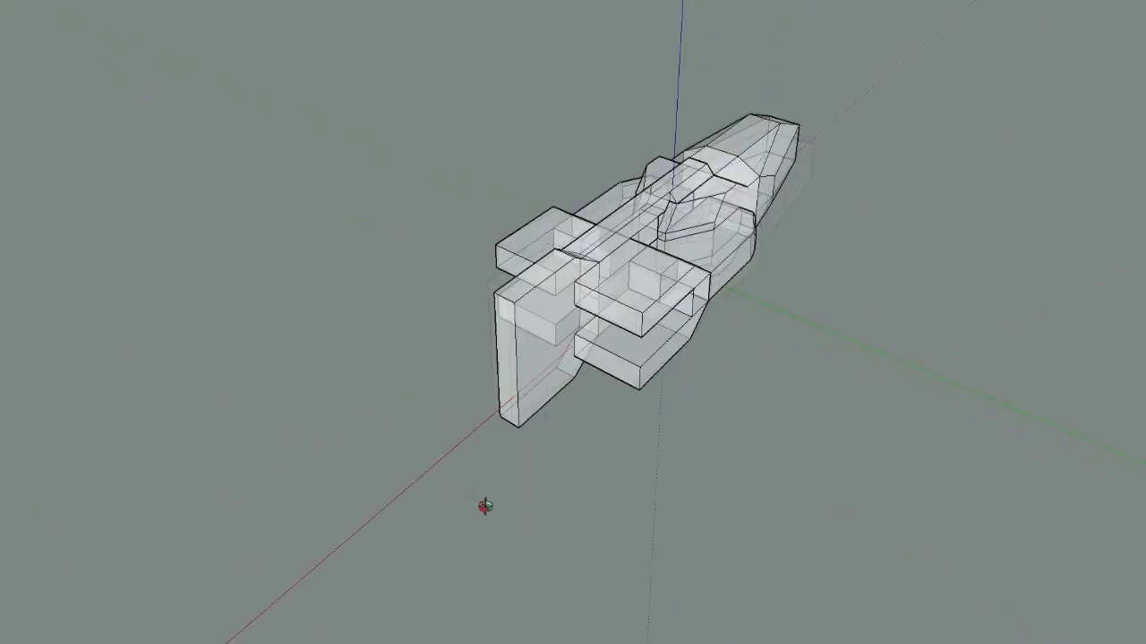
middle_click_drag(481, 507, 507, 366)
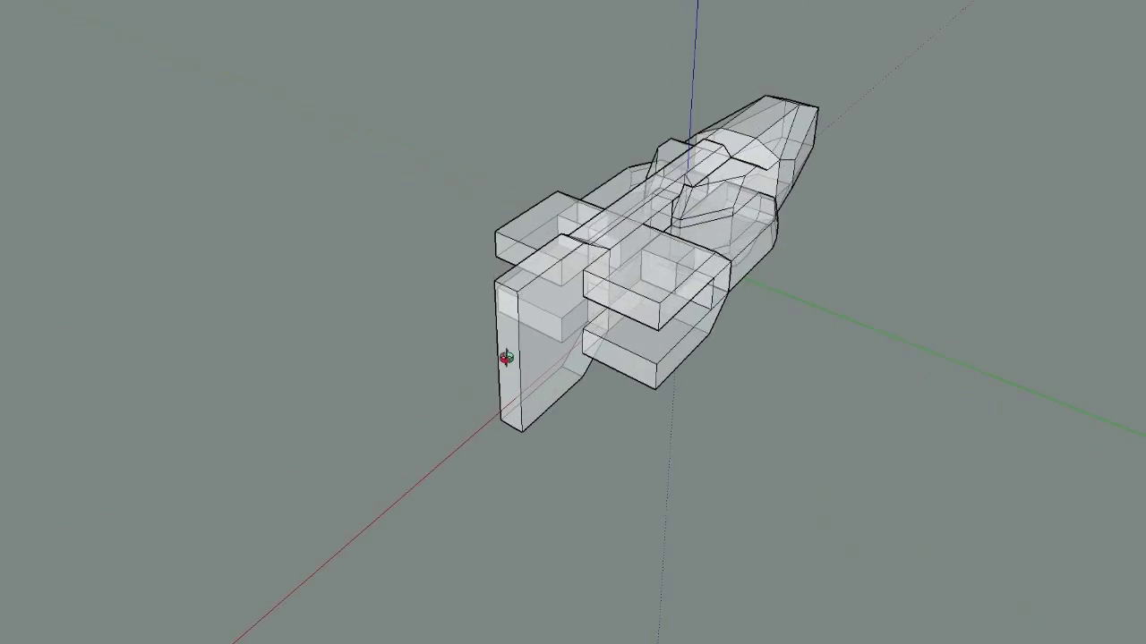
scroll(472, 436, "up", 2)
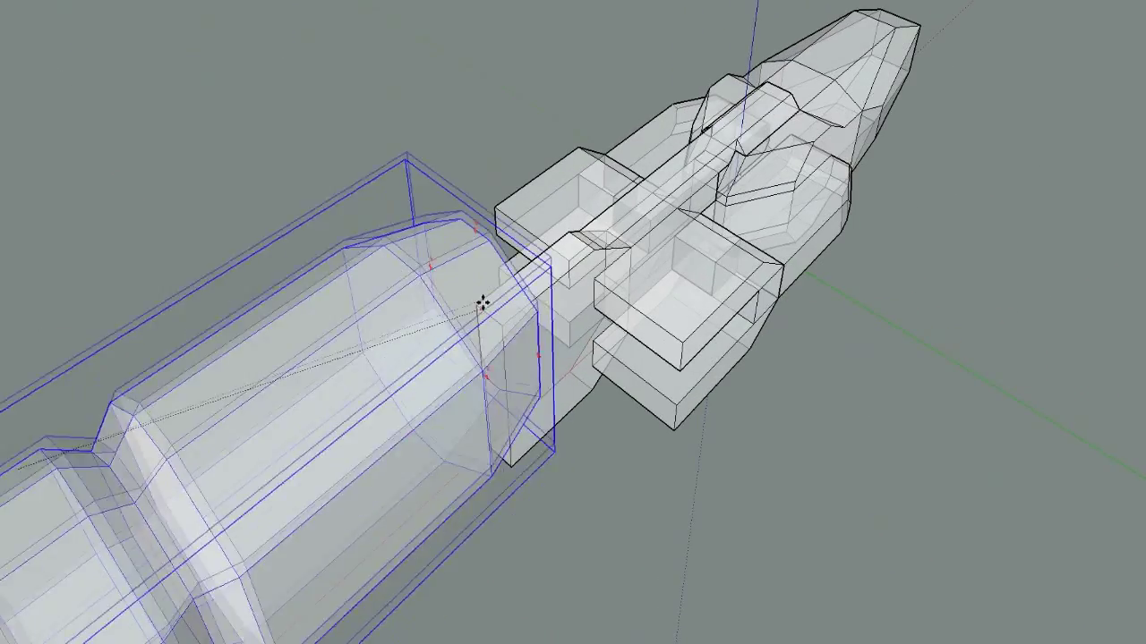
scroll(480, 309, "up", 2)
left_click(483, 319)
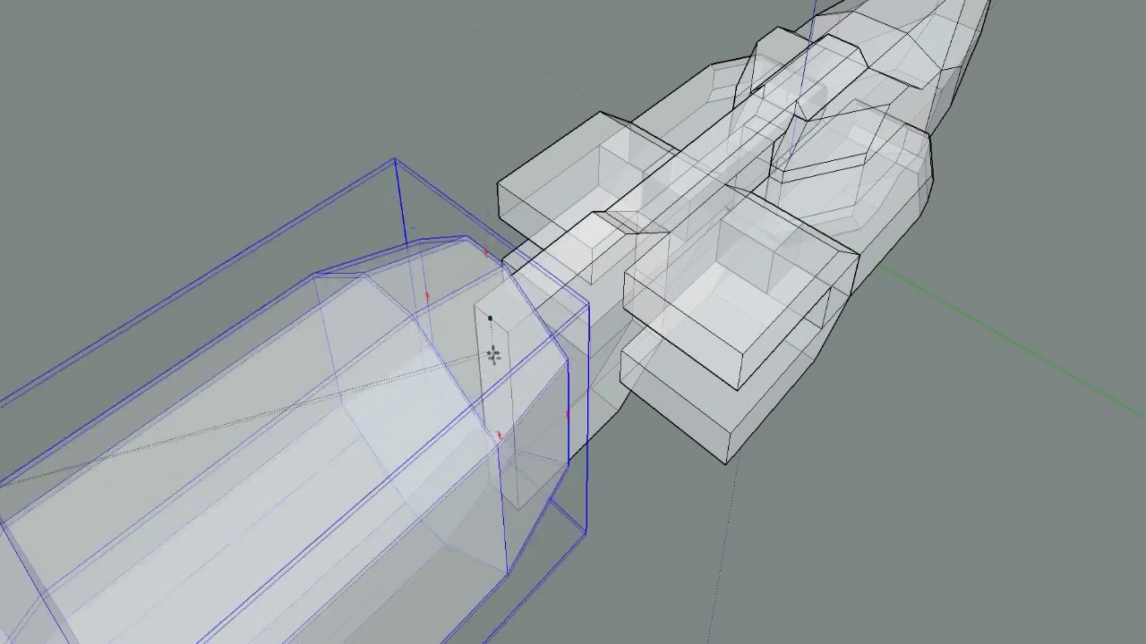
left_click(499, 411)
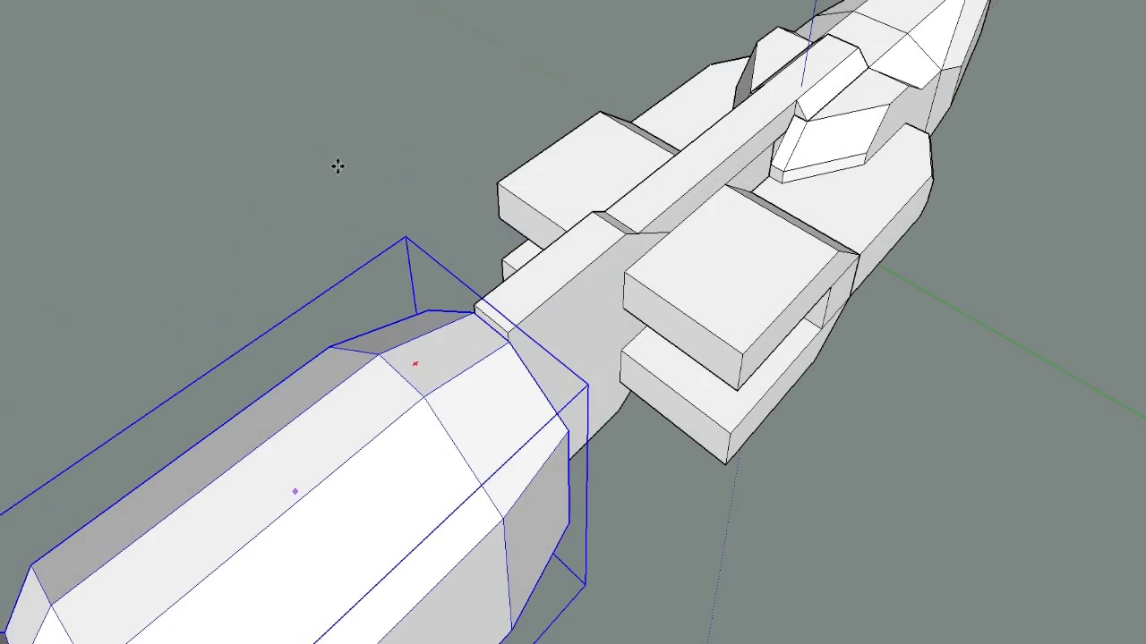
left_click(334, 166)
Scale the engine down uniformly so it better matches the size of the tail fin
middle_click_drag(334, 167, 259, 292)
scroll(239, 286, "up", 3)
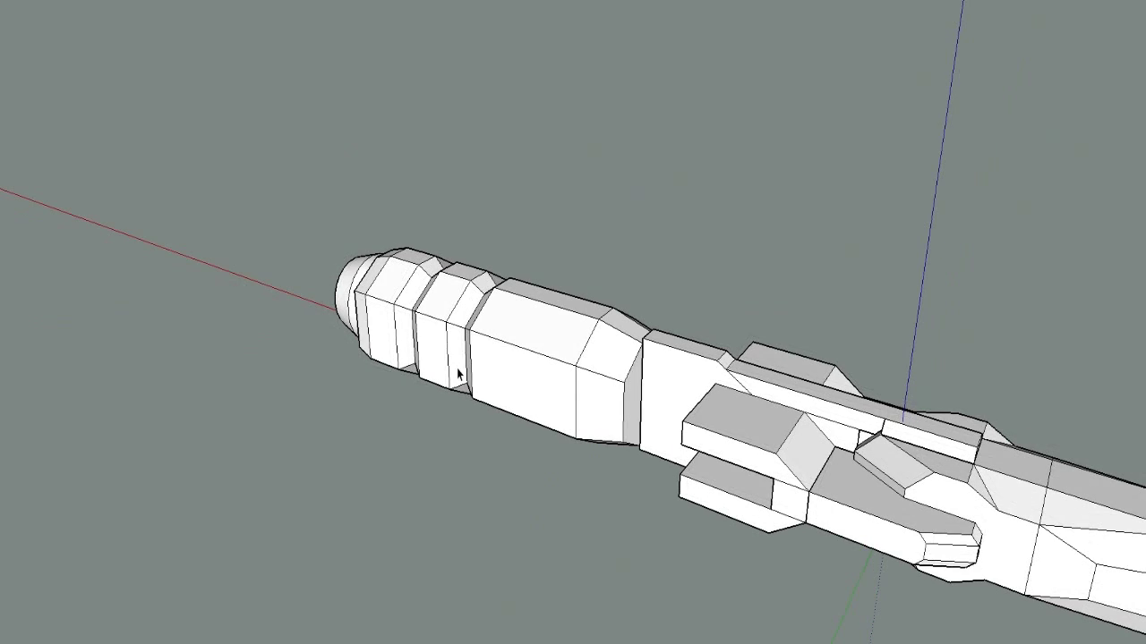
middle_click_drag(458, 376, 474, 383)
left_click(461, 367)
key("s")
left_click_drag(331, 254, 475, 328)
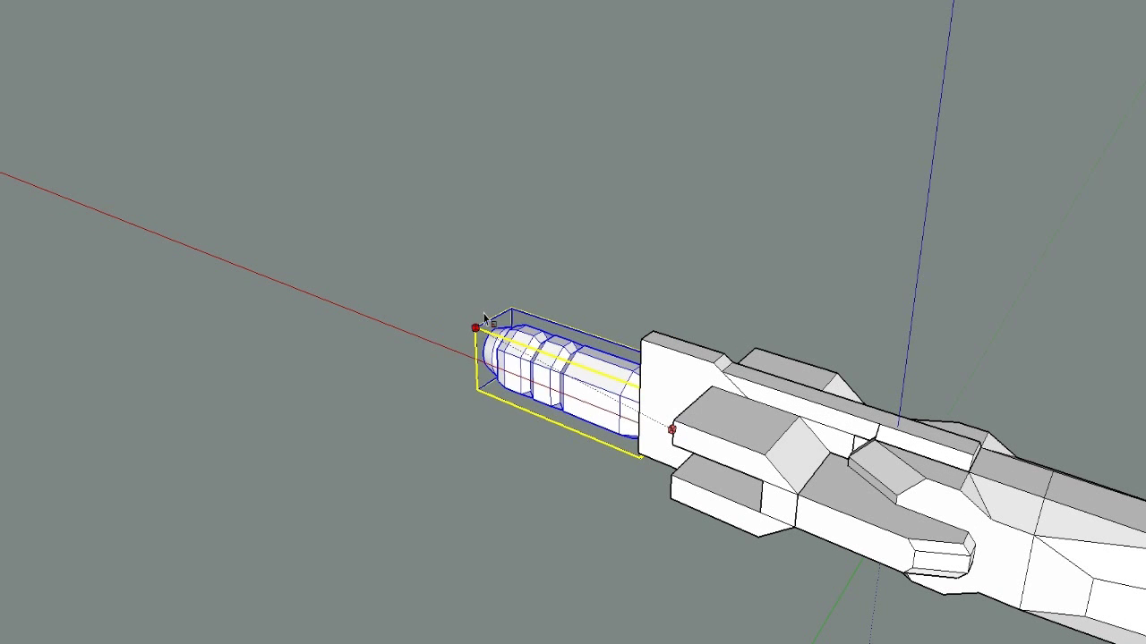
Move the scaled engine backward off the tail fin, leaving a gap between its front face and the fin
scroll(483, 318, "down", 3)
middle_click_drag(506, 378, 301, 279)
key("m")
scroll(569, 308, "up", 4)
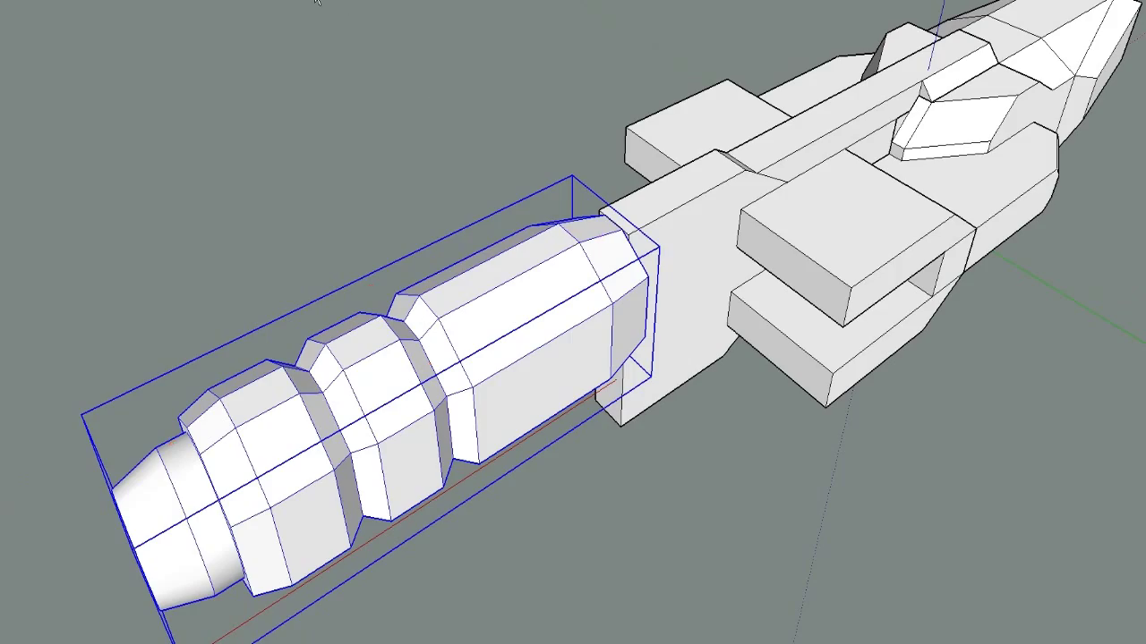
scroll(358, 134, "down", 3)
middle_click_drag(448, 286, 550, 384)
scroll(595, 298, "up", 4)
scroll(591, 296, "up", 2)
left_click(591, 297)
scroll(417, 409, "down", 3)
left_click(441, 411)
Draw a vertical reference line from the top edge of the engine's front face to the face's centre
middle_click_drag(394, 439, 766, 462)
scroll(584, 272, "up", 5)
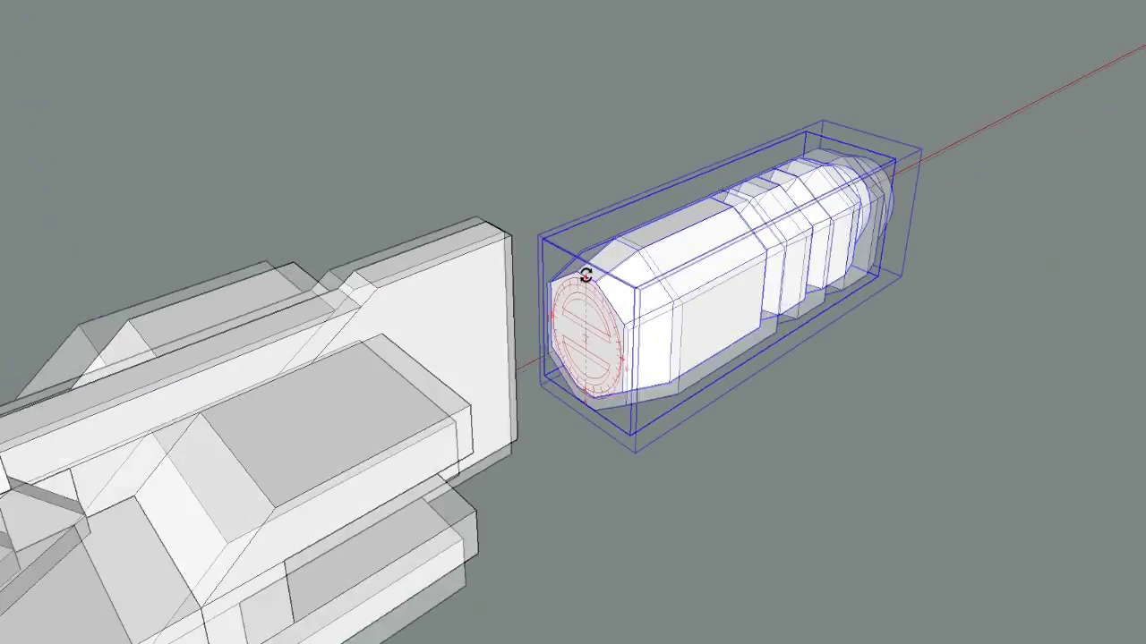
scroll(590, 358, "down", 2)
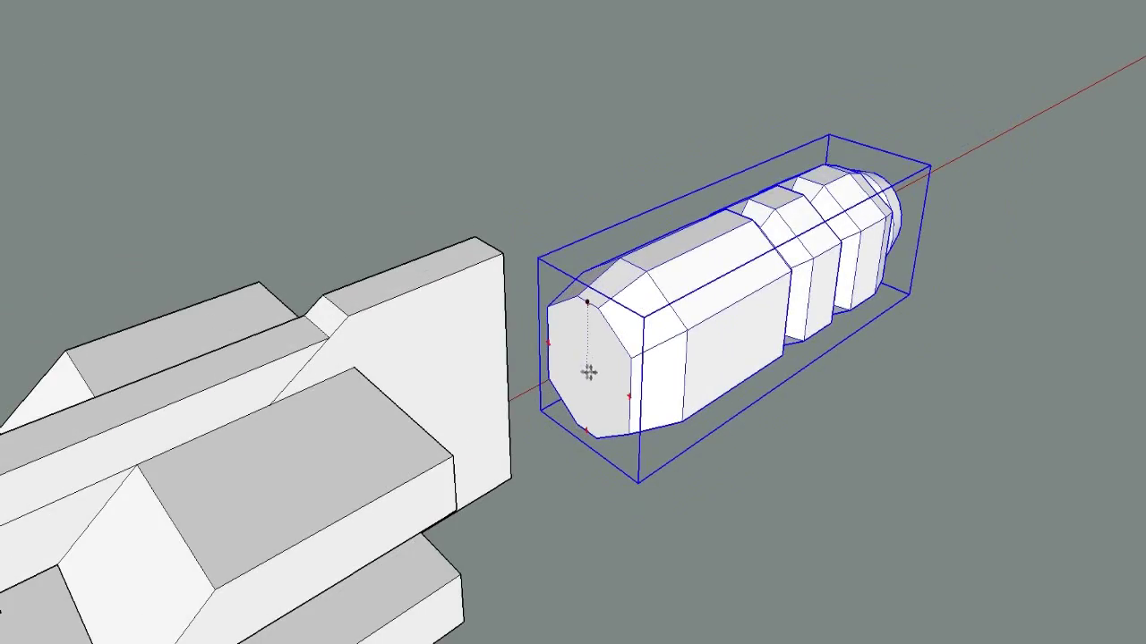
scroll(549, 343, "up", 3)
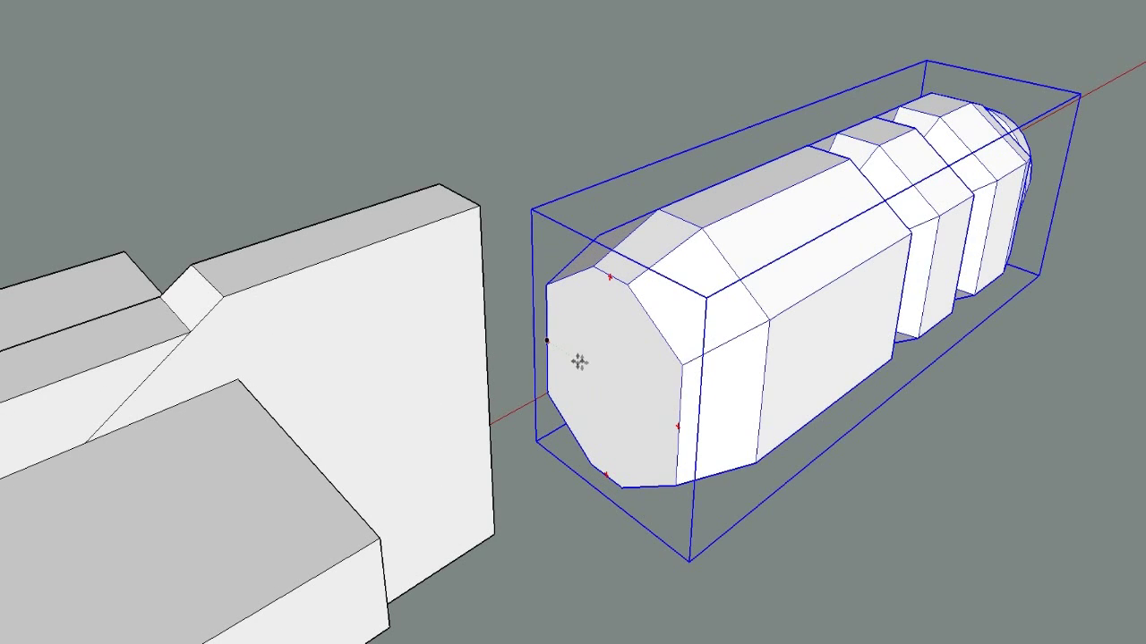
scroll(605, 378, "down", 1)
scroll(605, 378, "down", 1)
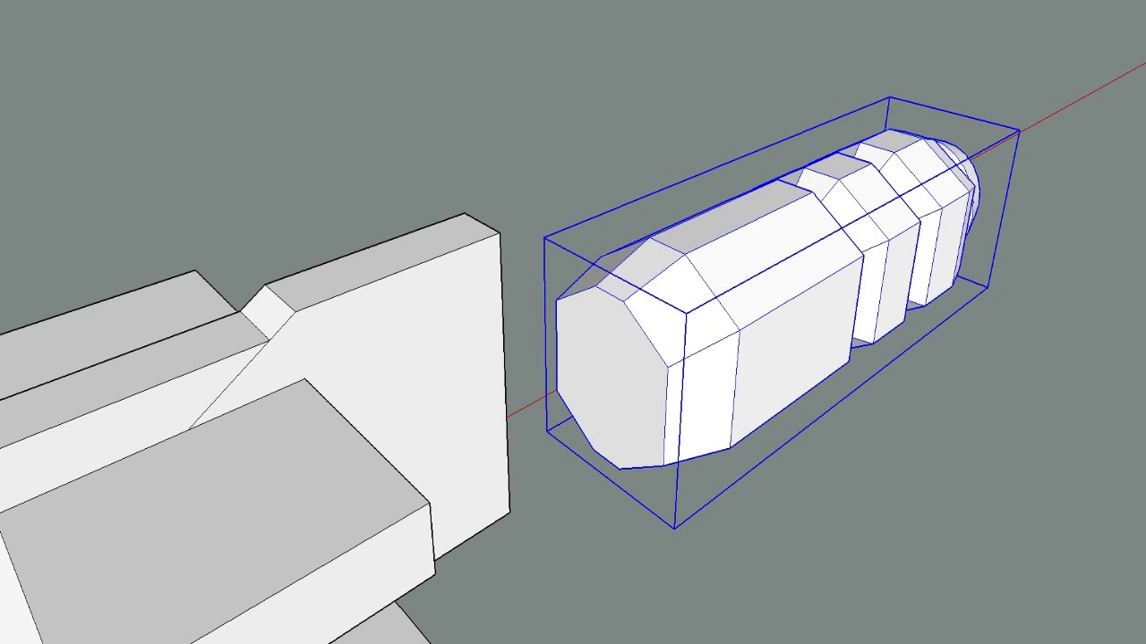
left_click(552, 356)
double_click(607, 381)
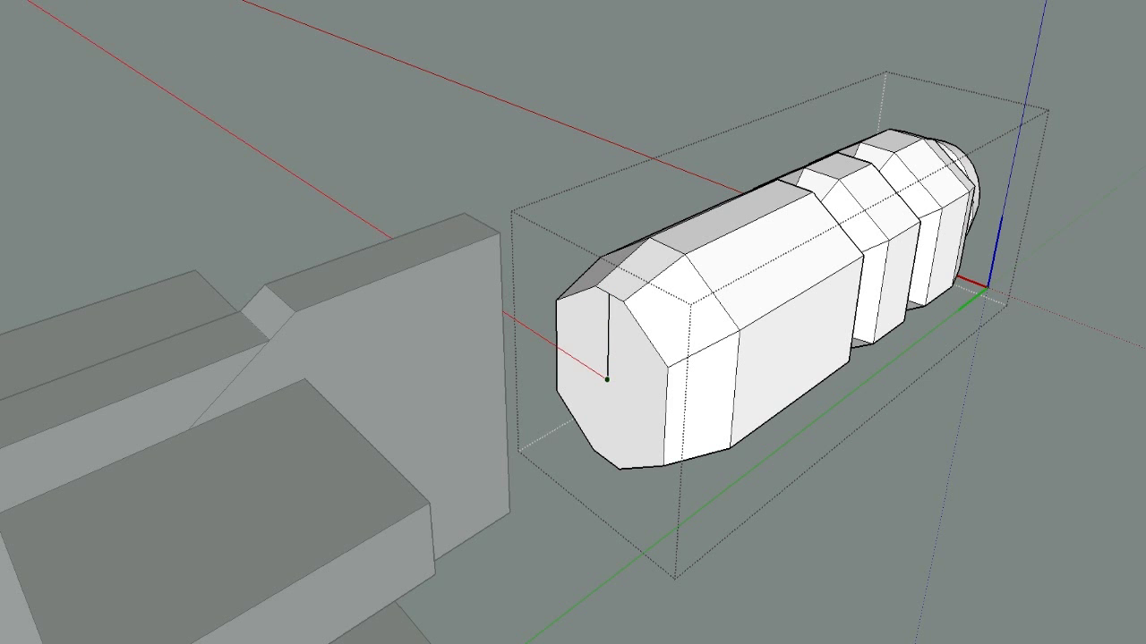
key("Escape")
key("Escape")
Move the engine away from the tail fin's axis and set it down beside a side pod's rear blocks
key("m")
scroll(582, 367, "down", 3)
left_click(593, 371)
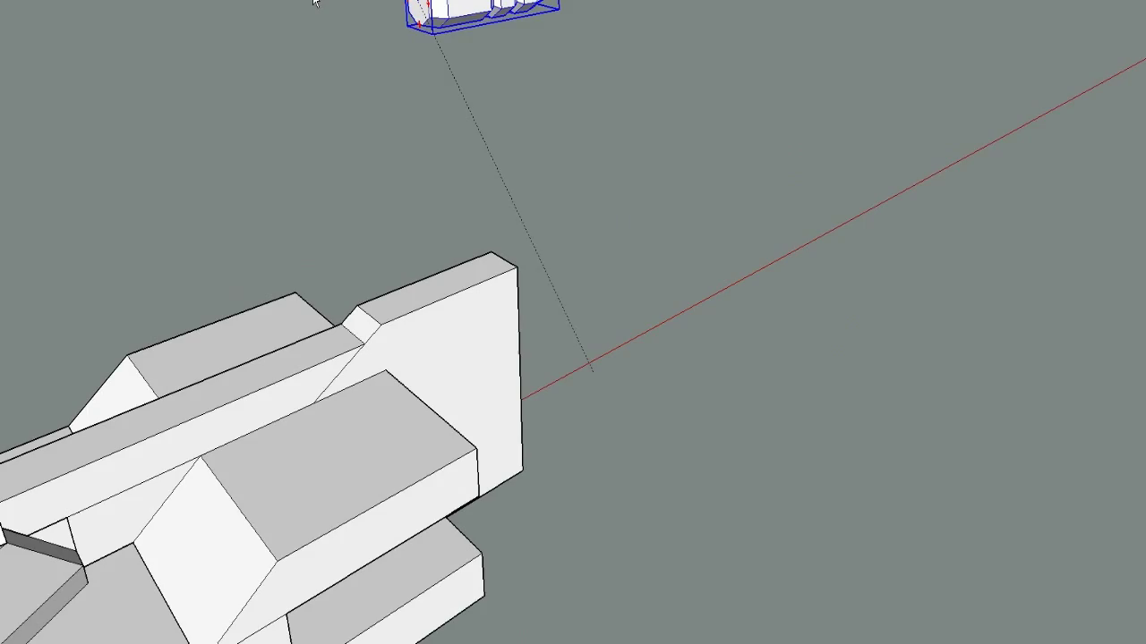
middle_click_drag(457, 388, 513, 361)
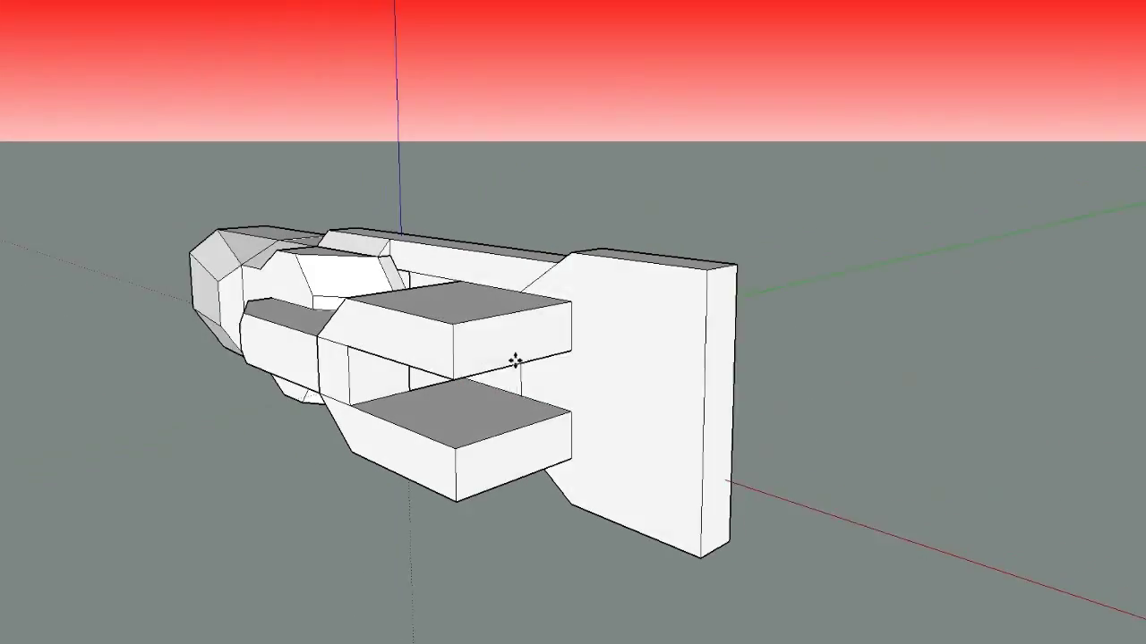
key("x")
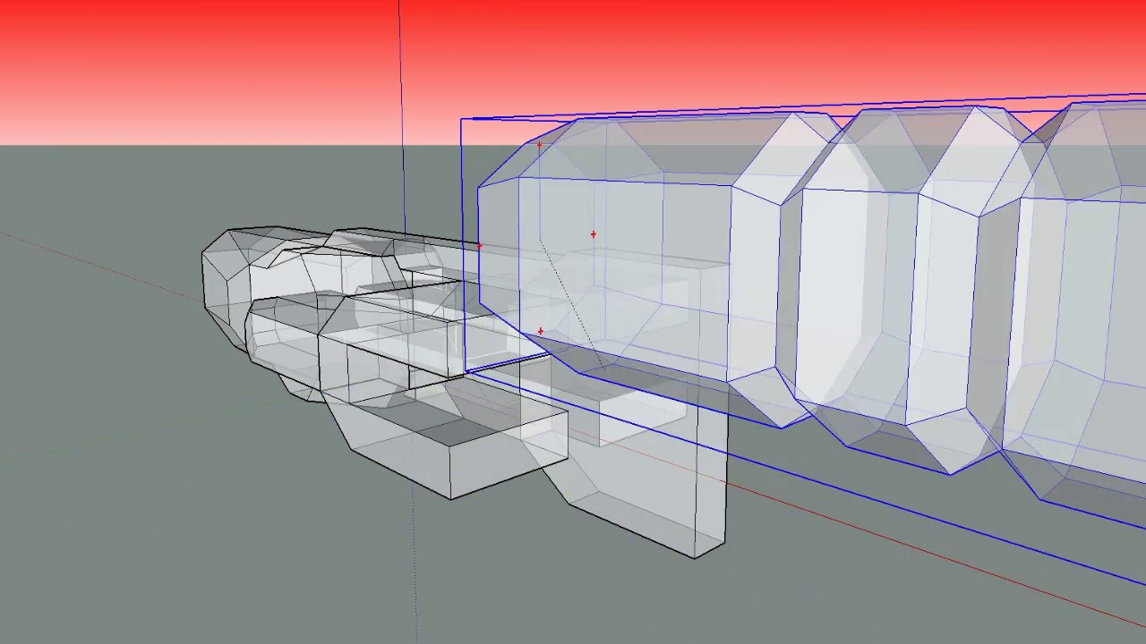
mouse_move(604, 367)
middle_mouse_down()
mouse_move(645, 529)
mouse_move(657, 486)
mouse_move(606, 409)
mouse_move(614, 385)
middle_mouse_up()
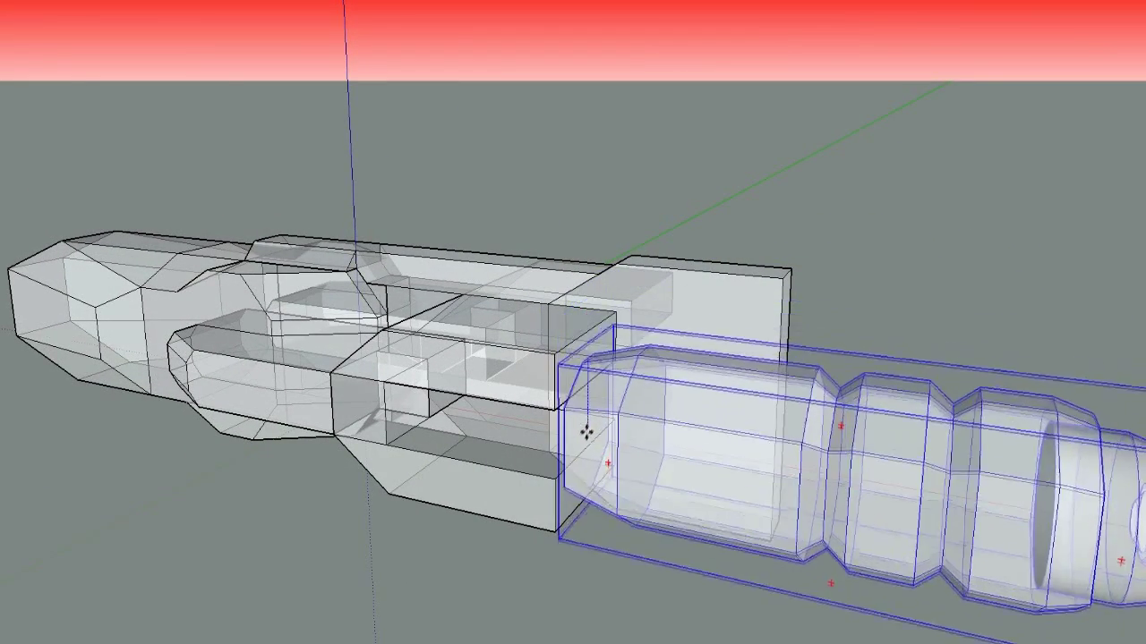
left_click(645, 595)
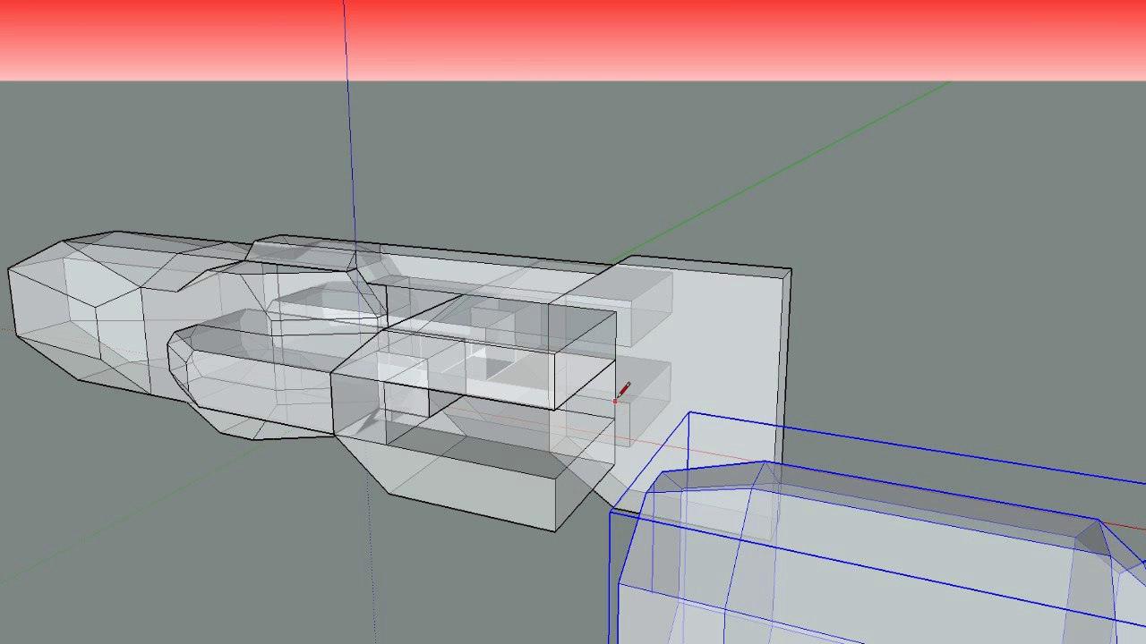
Draw reference lines between the side pod's rear blocks and move the engine's front-face centre onto their centre point
middle_click_drag(362, 11, 235, 455)
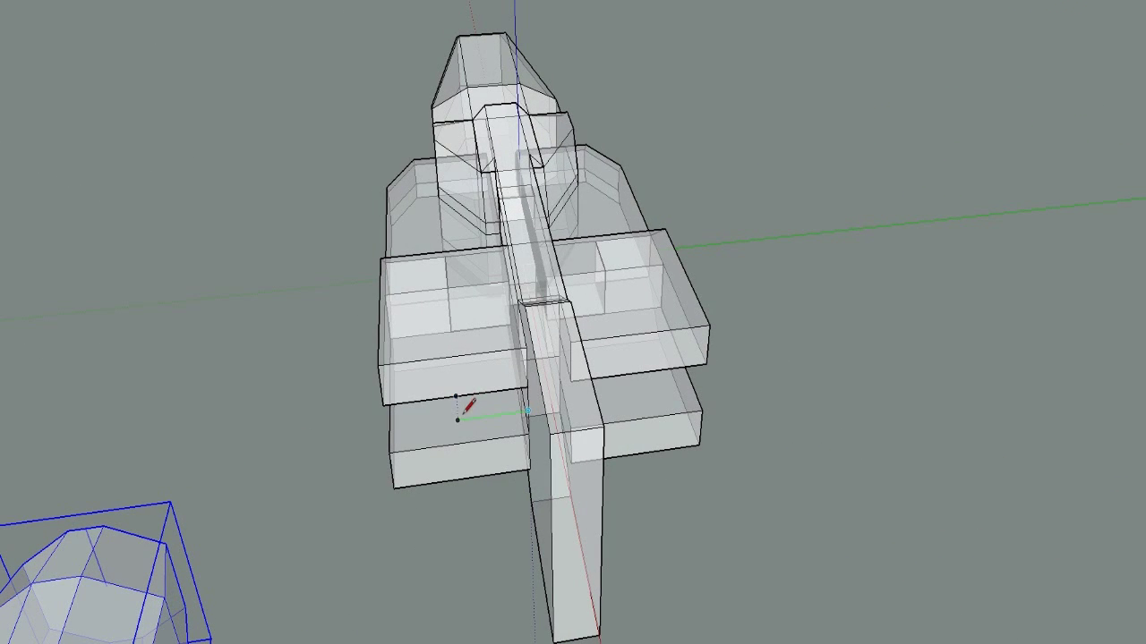
mouse_move(464, 404)
middle_mouse_down()
mouse_move(238, 242)
mouse_move(214, 200)
mouse_move(189, 306)
middle_mouse_up()
key("m")
left_click(79, 497)
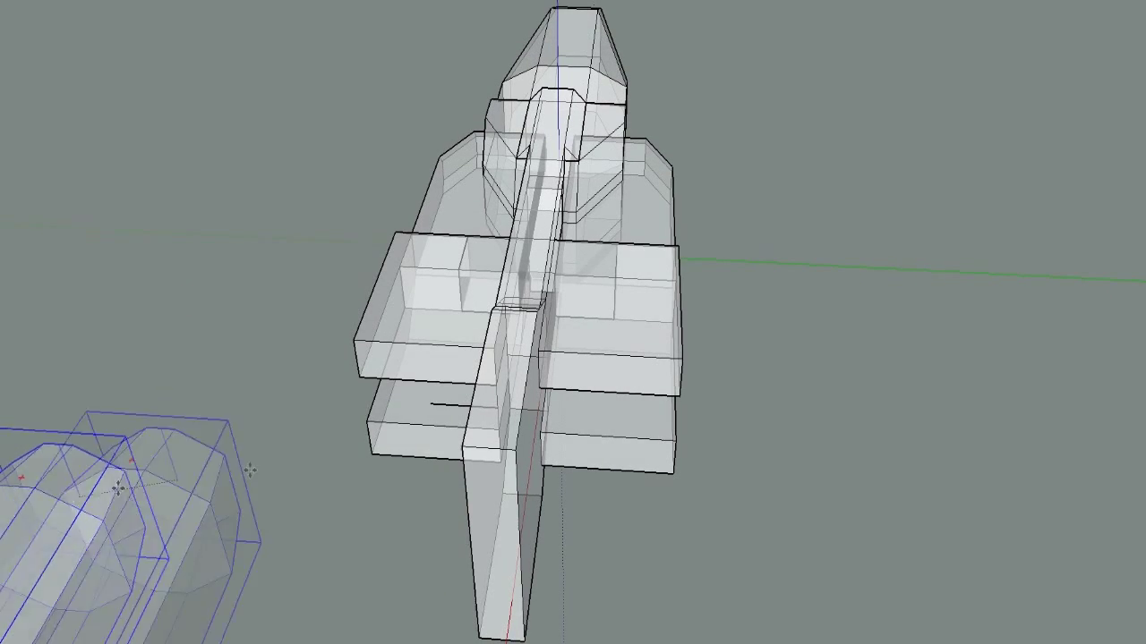
key("x")
middle_click_drag(444, 358, 803, 285)
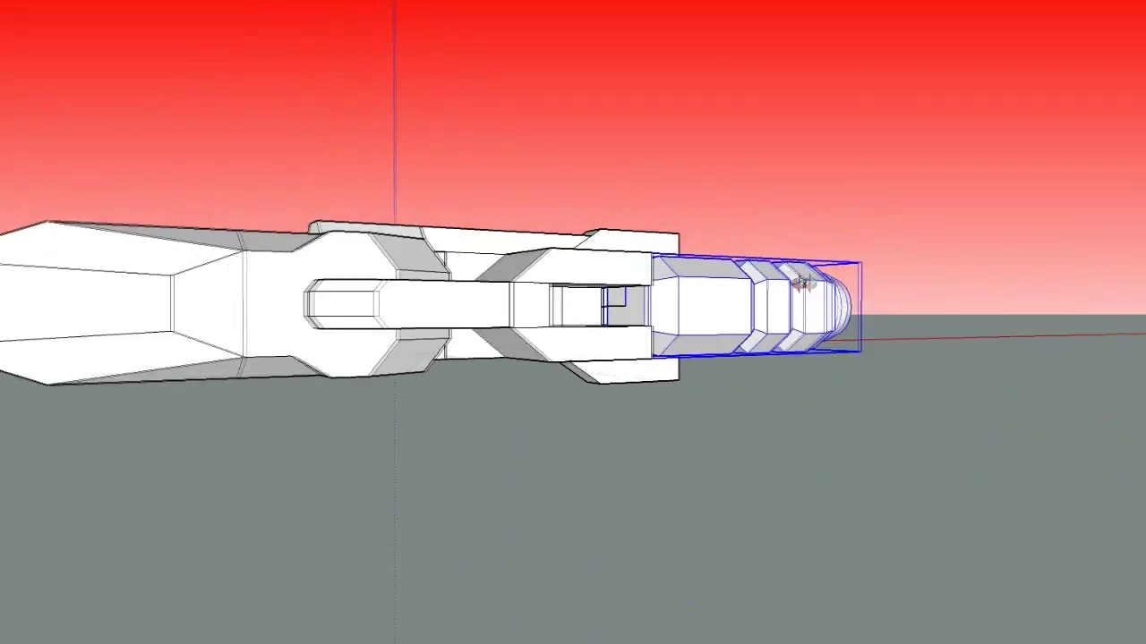
Scale the engine to fit the rear blocks of the side pod
scroll(743, 295, "down", 5)
middle_click_drag(680, 302, 424, 281)
scroll(424, 281, "up", 3)
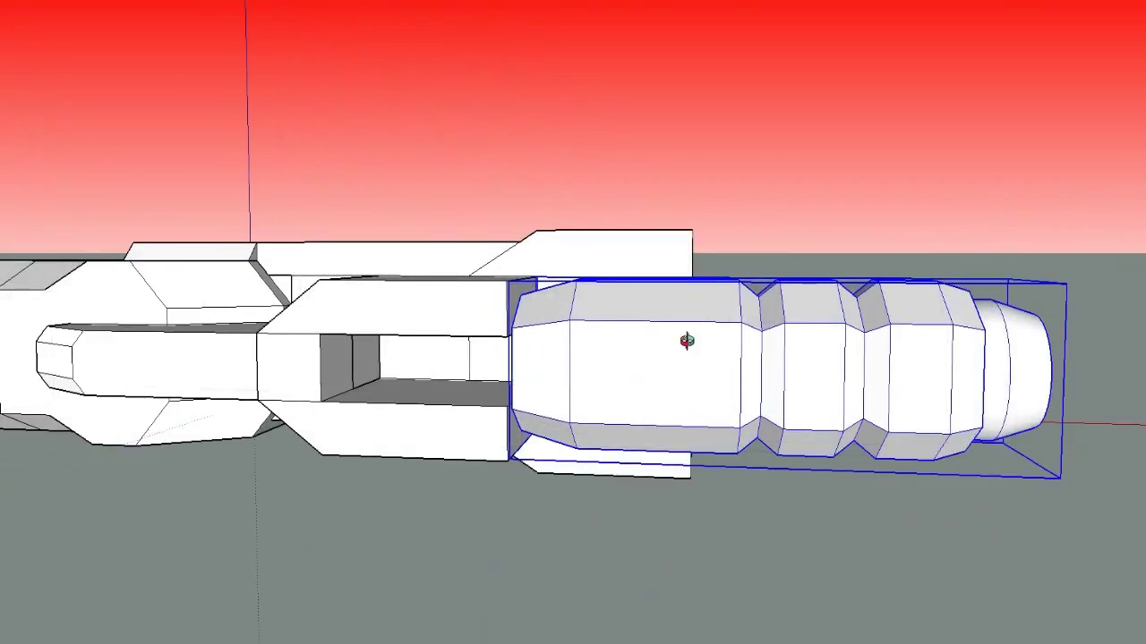
middle_click_drag(687, 342, 685, 453)
key("s")
left_click(663, 283)
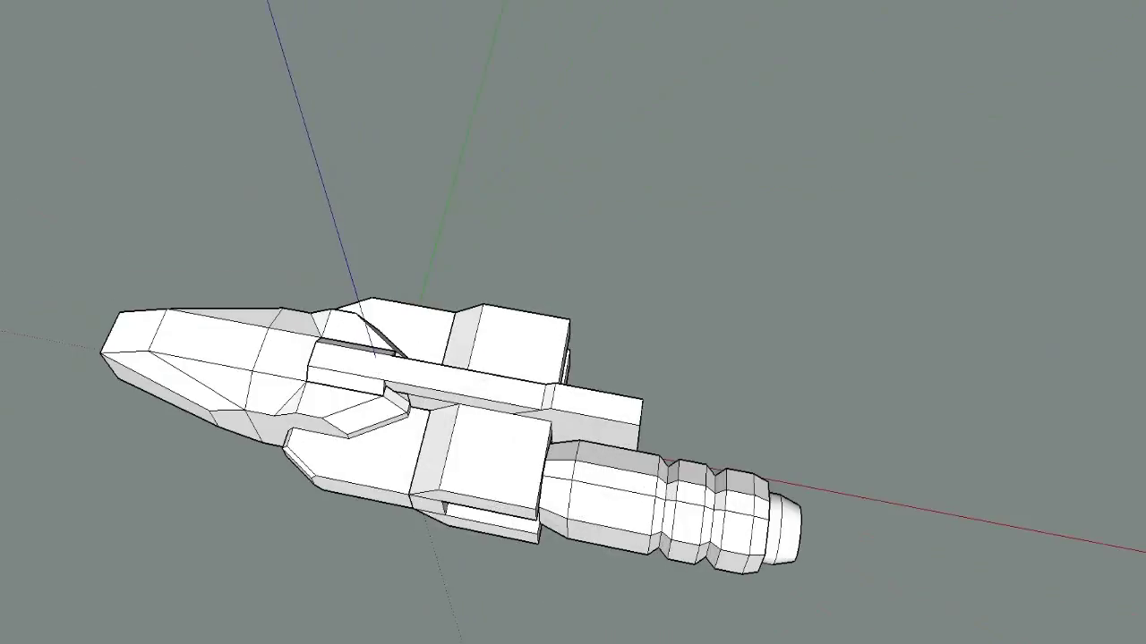
Copy the engine across the tail fin to the rear blocks of the opposite side pod
middle_click_drag(693, 460, 480, 428)
left_click(493, 365)
key("m")
left_click(482, 356)
left_click_drag(580, 446, 546, 413, "ctrl")
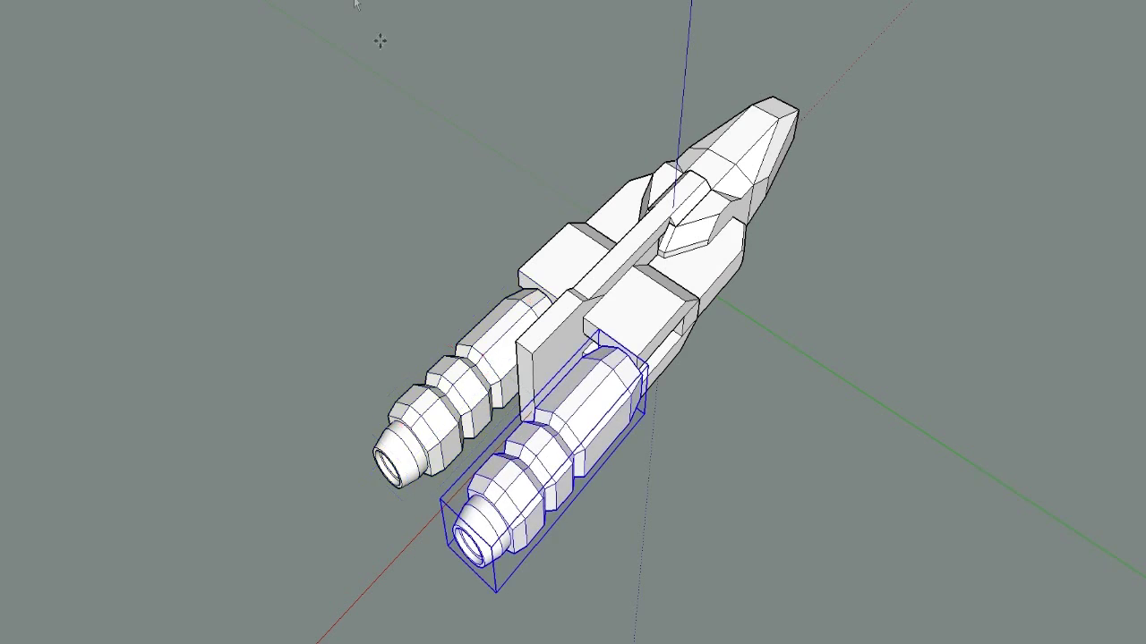
Place a reference line between the second side pod's rear blocks and move the copied engine's front-face centre onto it
middle_click_drag(317, 2, 592, 127)
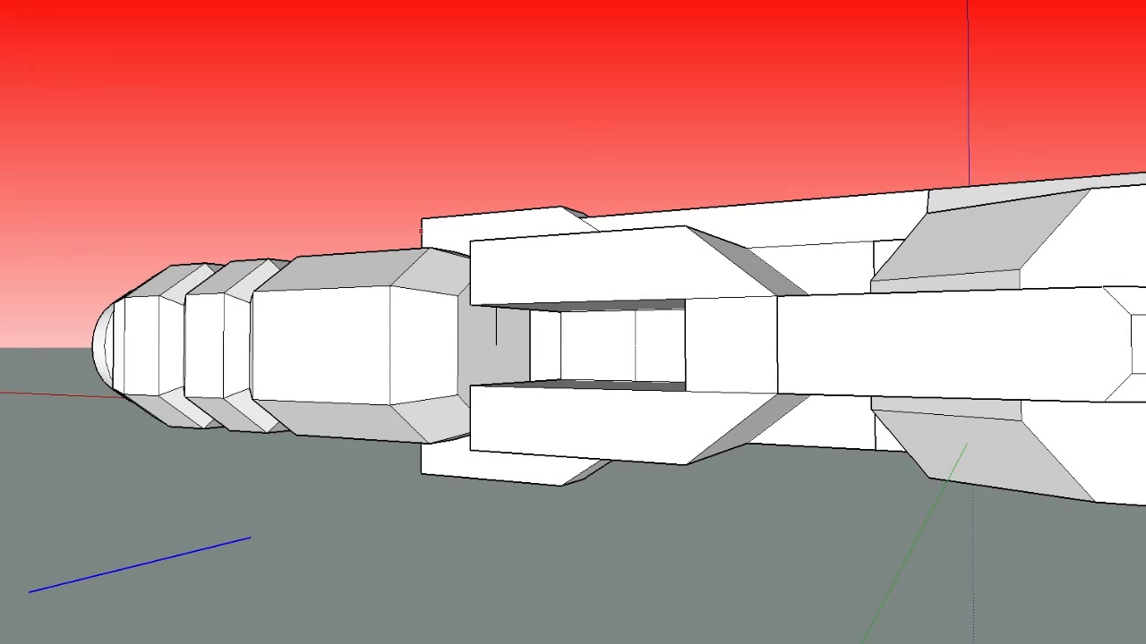
left_click(250, 540)
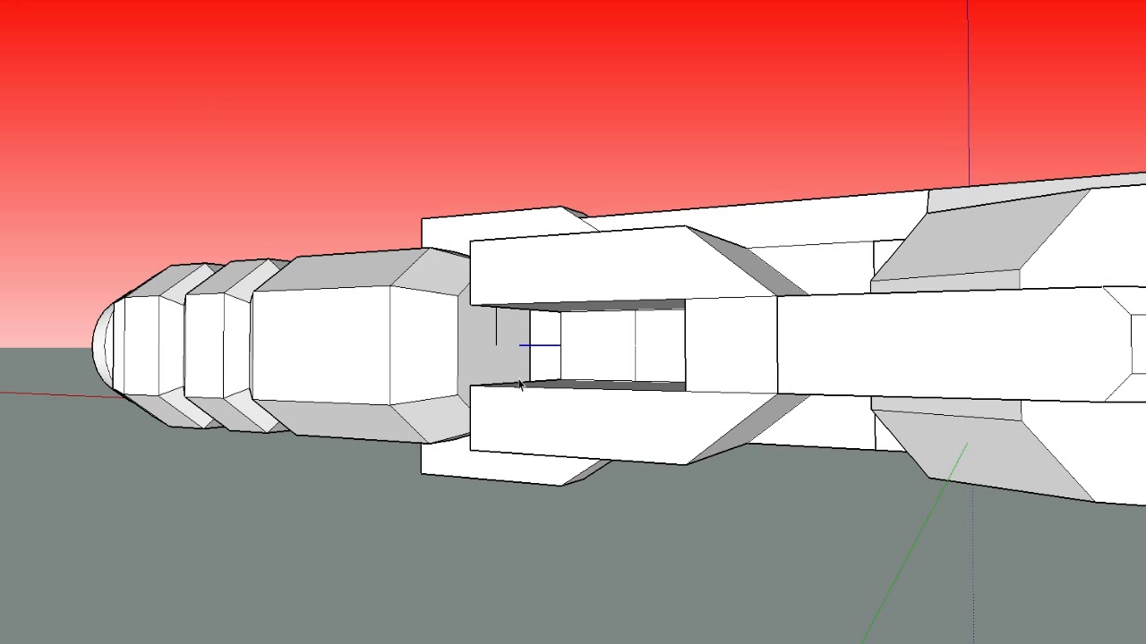
key("m")
left_click(494, 346)
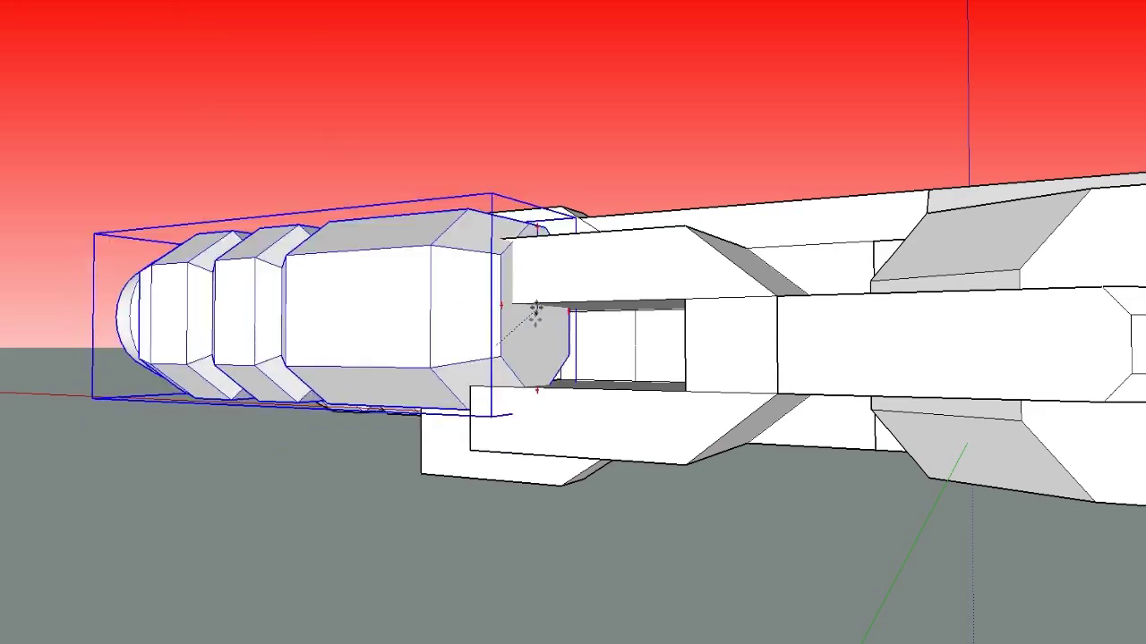
key("x")
left_click(522, 340)
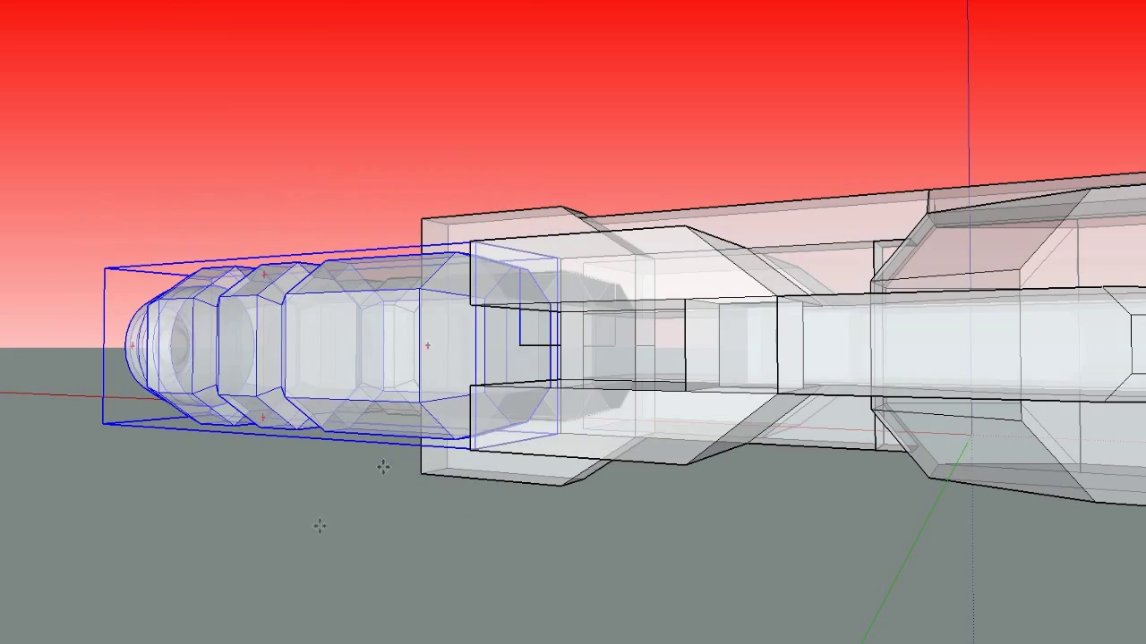
key("x")
Move both engines together straight back, clear of the side pods and tail fin
middle_click_drag(268, 421, 466, 377)
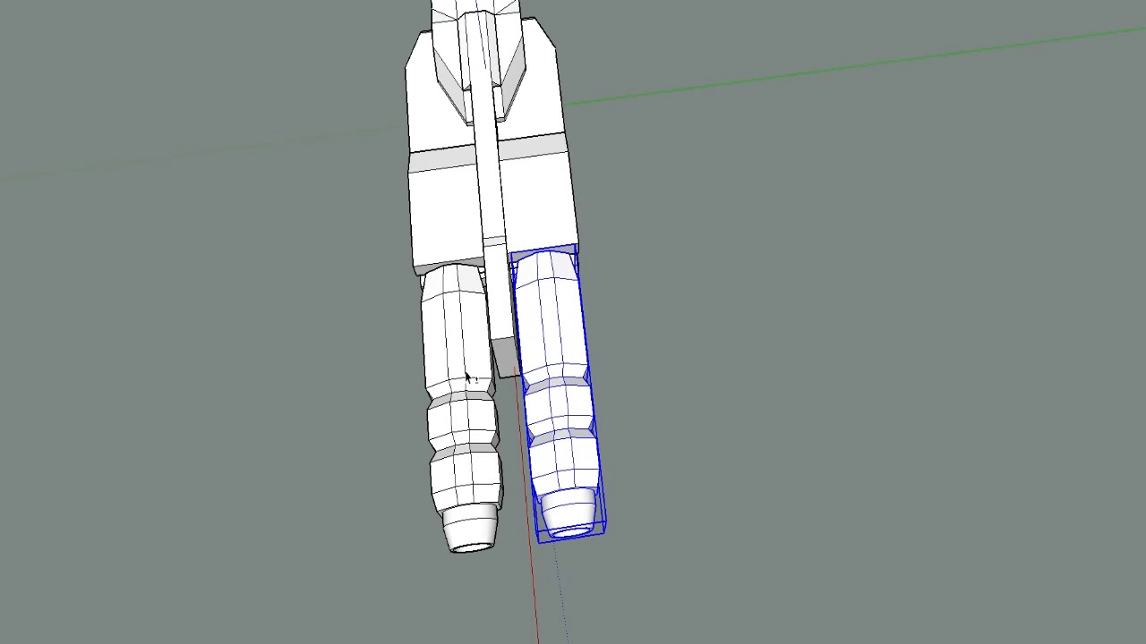
left_click(466, 378, "shift")
key("m")
left_click_drag(463, 351, 478, 533)
Erase the reference lines left between the side pod's rear blocks
mouse_move(327, 2)
middle_mouse_down()
mouse_move(585, 207)
mouse_move(504, 366)
mouse_move(384, 242)
mouse_move(209, 212)
mouse_move(455, 239)
mouse_move(558, 263)
mouse_move(529, 266)
middle_mouse_up()
key("e")
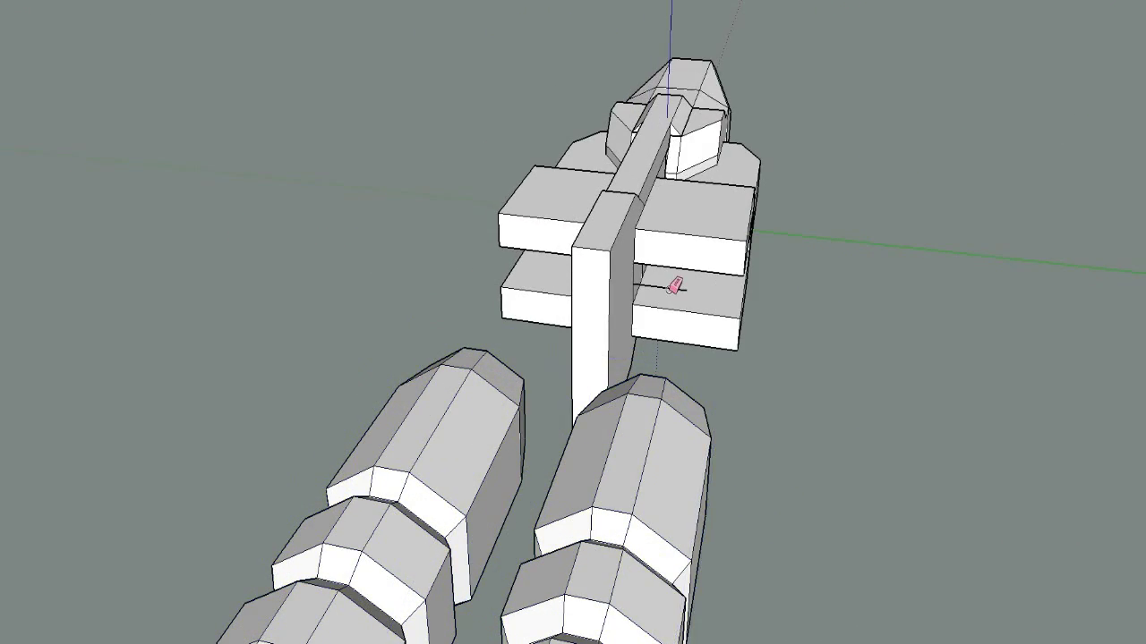
scroll(581, 277, "down", 4)
Push/pull both side faces of the tail fin outward to form a wide block at the ship's rear
middle_click_drag(571, 356, 598, 320)
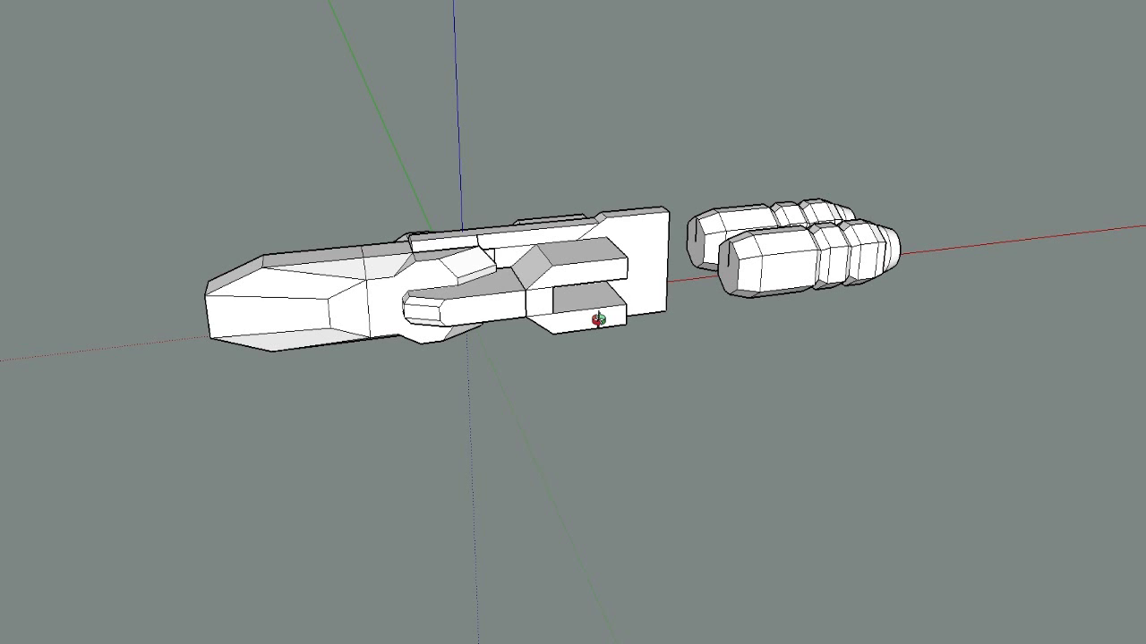
middle_click_drag(598, 319, 608, 441)
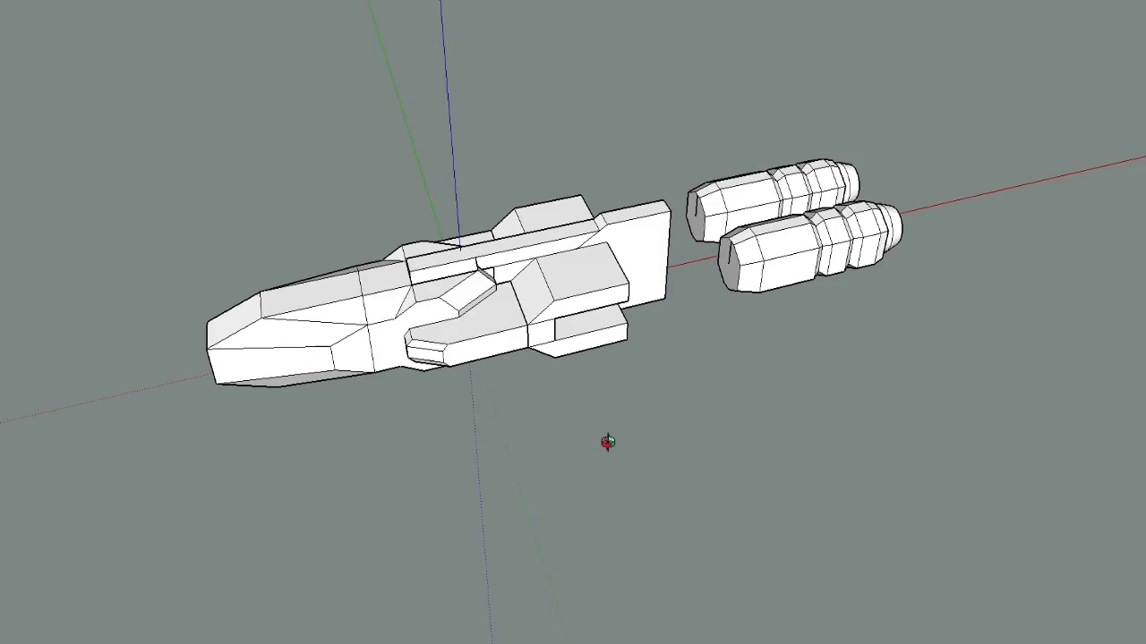
mouse_move(604, 438)
middle_mouse_down()
mouse_move(537, 319)
mouse_move(319, 248)
mouse_move(628, 252)
mouse_move(519, 235)
mouse_move(760, 335)
mouse_move(697, 323)
mouse_move(514, 36)
mouse_move(583, 48)
mouse_move(512, 249)
mouse_move(491, 345)
mouse_move(504, 399)
mouse_move(320, 31)
mouse_move(440, 174)
mouse_move(282, 309)
mouse_move(337, 187)
mouse_move(308, 46)
mouse_move(499, 205)
mouse_move(492, 252)
middle_mouse_up()
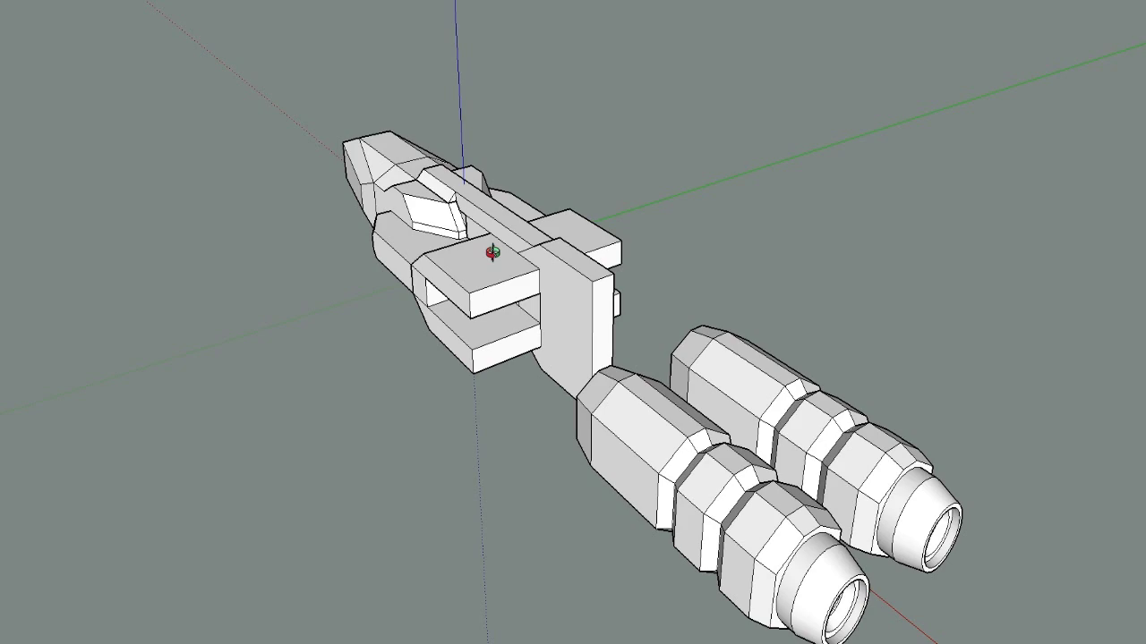
mouse_move(492, 253)
middle_mouse_down()
mouse_move(558, 289)
mouse_move(621, 107)
mouse_move(667, 263)
mouse_move(655, 333)
mouse_move(685, 270)
mouse_move(522, 294)
mouse_move(558, 335)
mouse_move(383, 287)
mouse_move(451, 299)
middle_mouse_up()
left_click(609, 292)
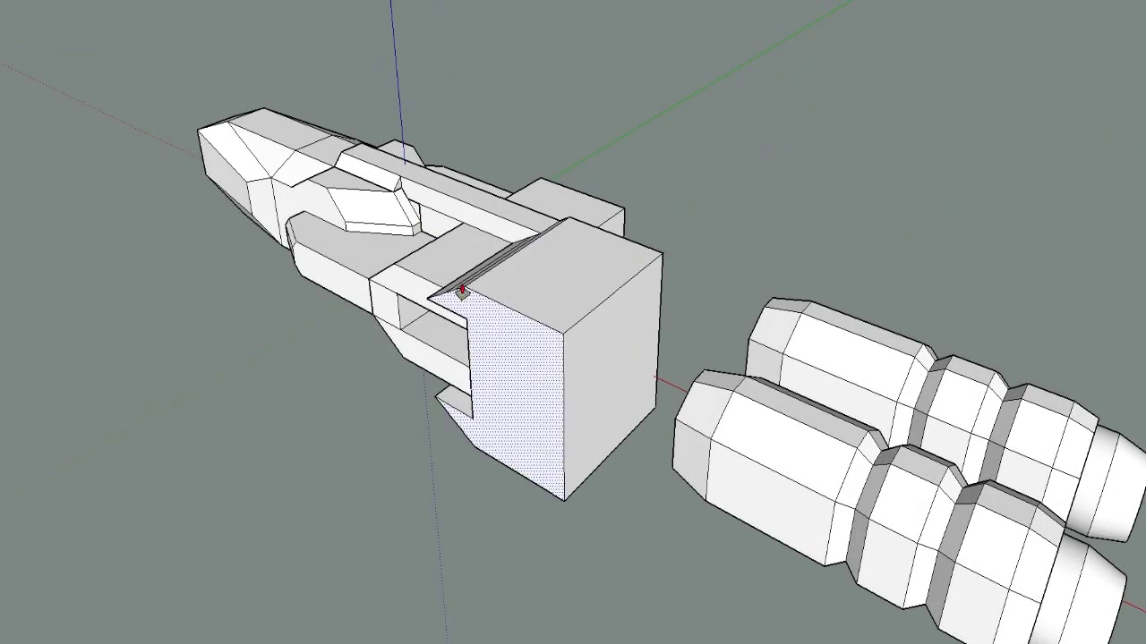
left_click(433, 248)
middle_click_drag(384, 44, 194, 192)
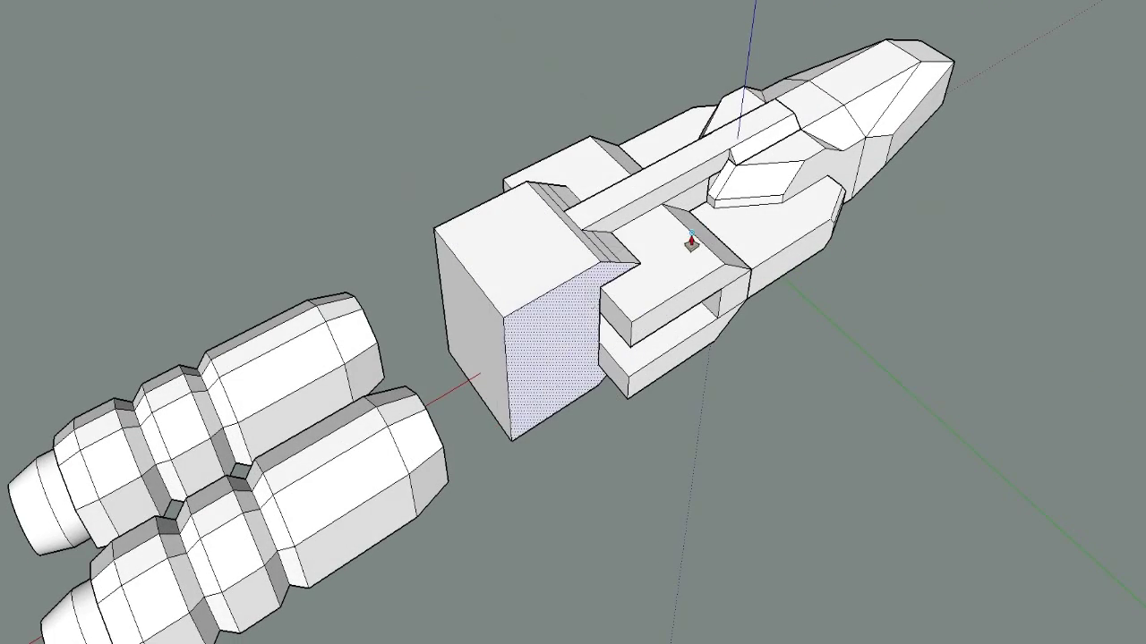
middle_click_drag(562, 148, 567, 263)
scroll(650, 320, "up", 2)
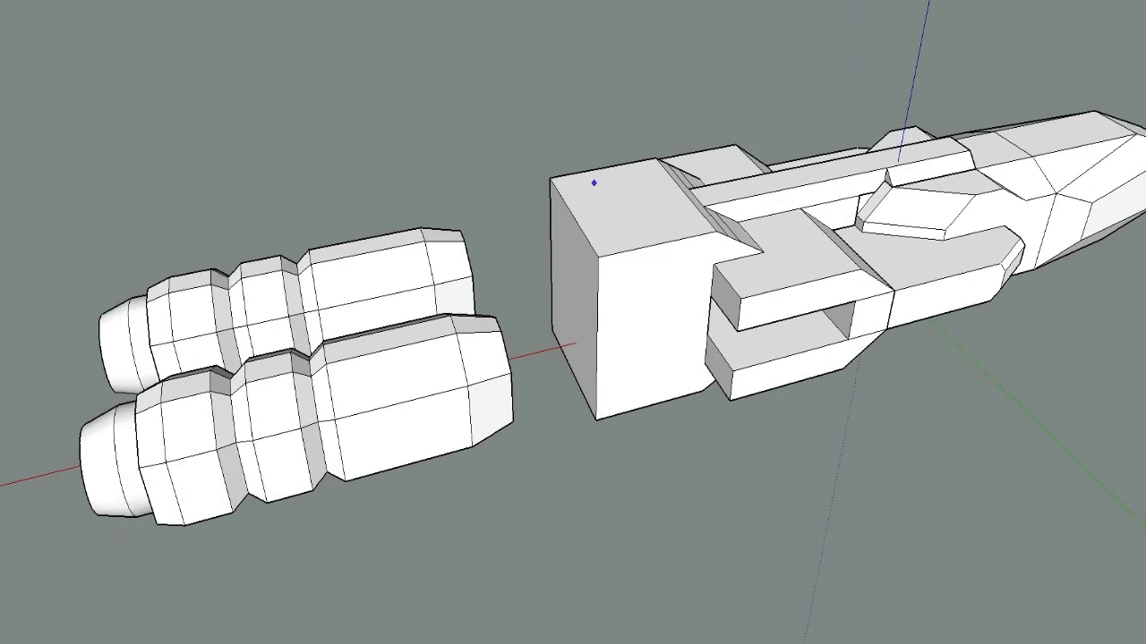
Move both engines sideways off the ship's axis to clear the space behind the tail block
middle_click_drag(528, 150, 220, 282)
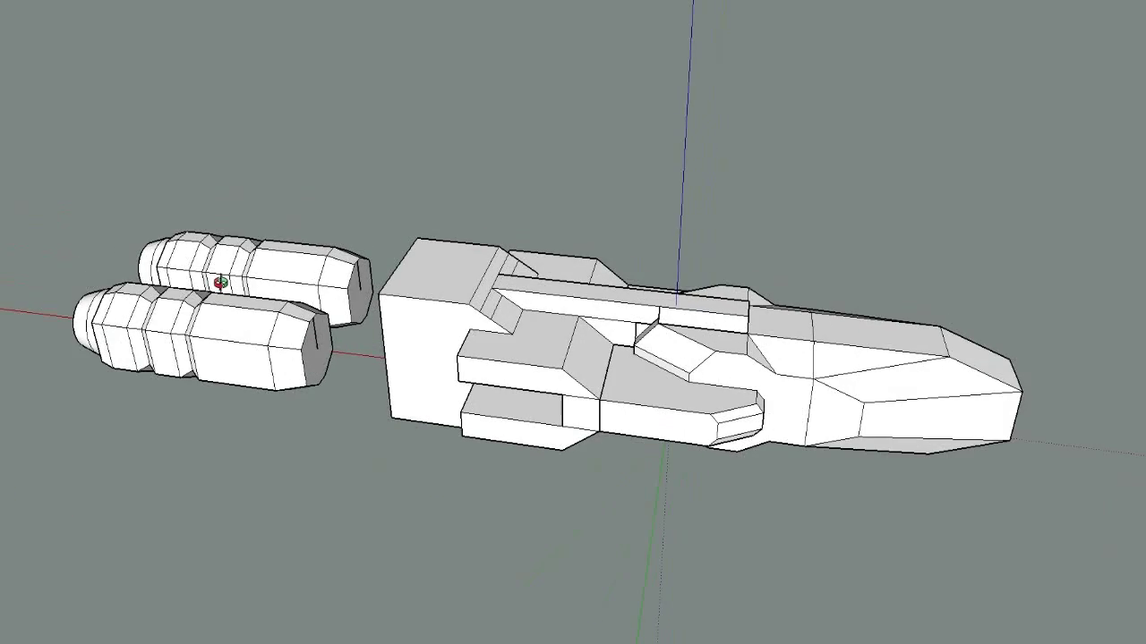
scroll(307, 291, "down", 2)
left_click_drag(277, 351, 273, 235)
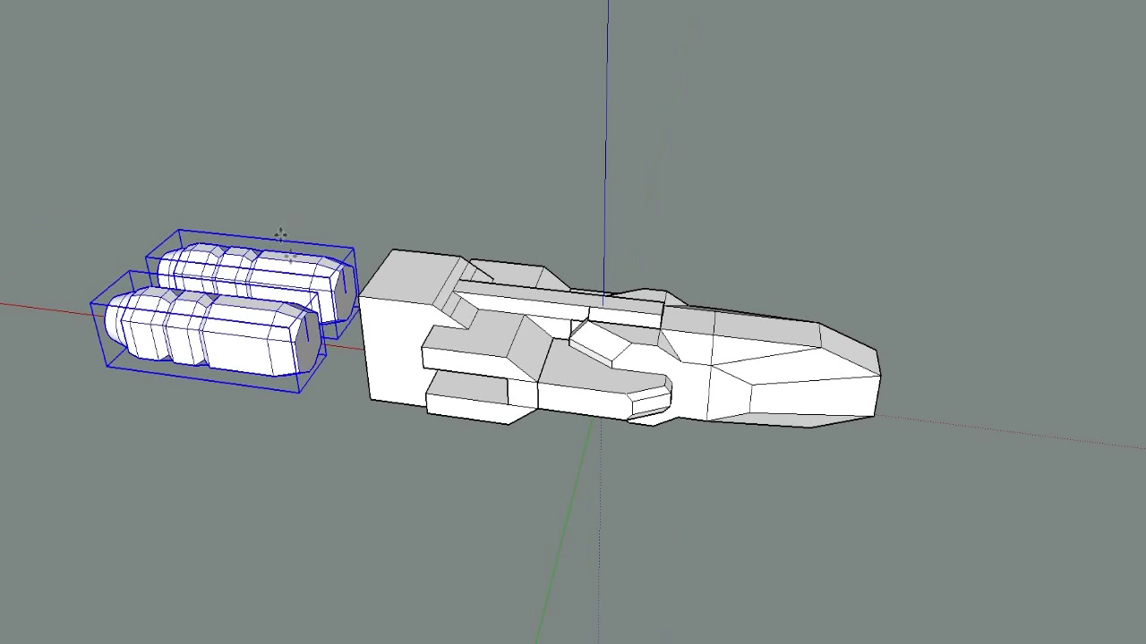
key("m")
left_click(345, 215)
left_click(341, 77)
middle_click_drag(509, 319, 286, 286)
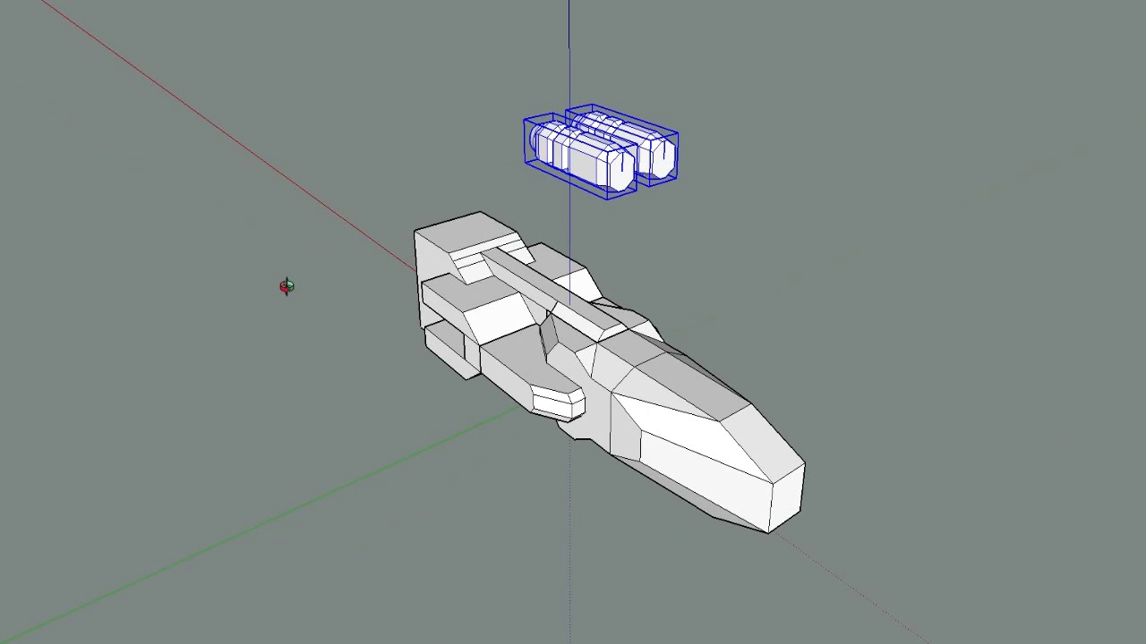
left_click(152, 244)
Draw an upright hexagon beside the ship, facing along its length with one vertex pointing straight up
middle_click_drag(152, 243, 243, 254)
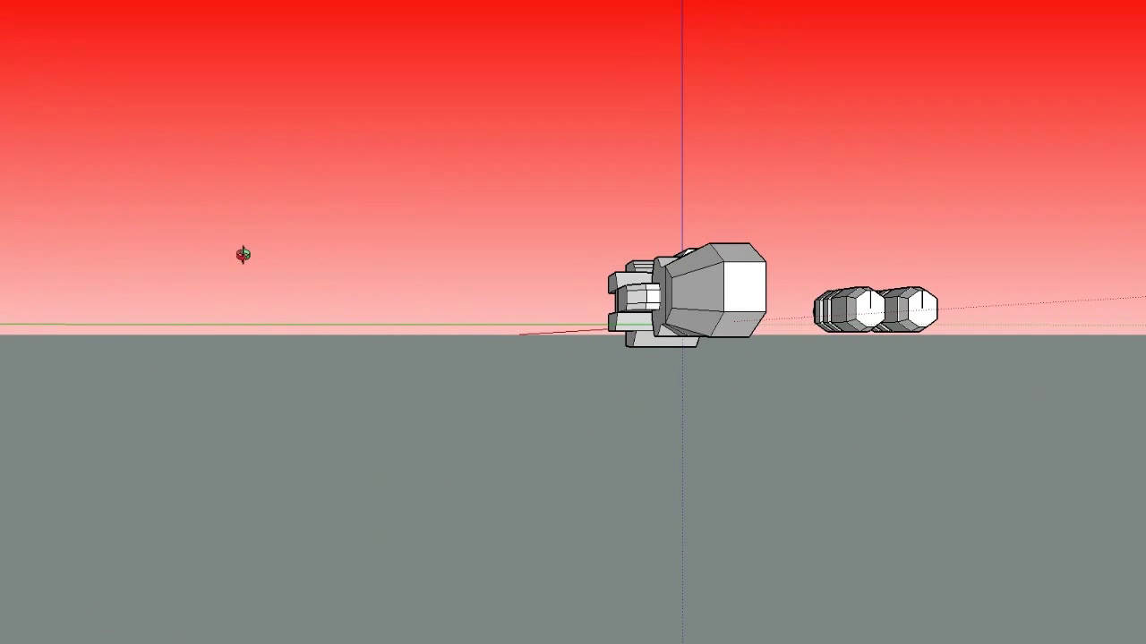
left_click(457, 303)
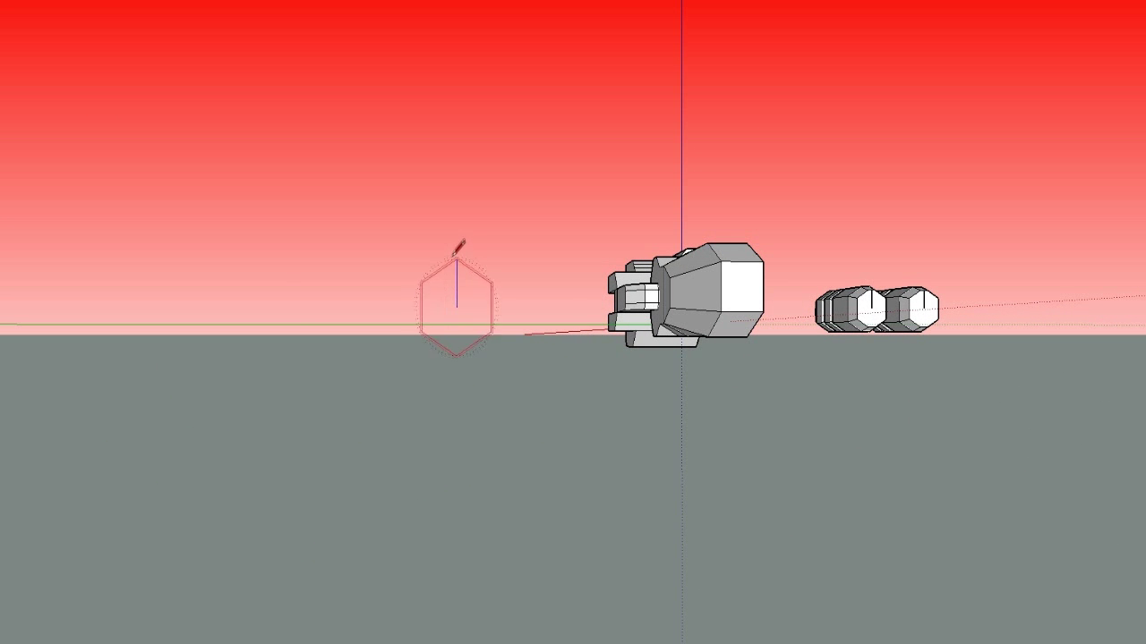
left_click(458, 246)
middle_click_drag(332, 14, 383, 294)
scroll(444, 331, "up", 2)
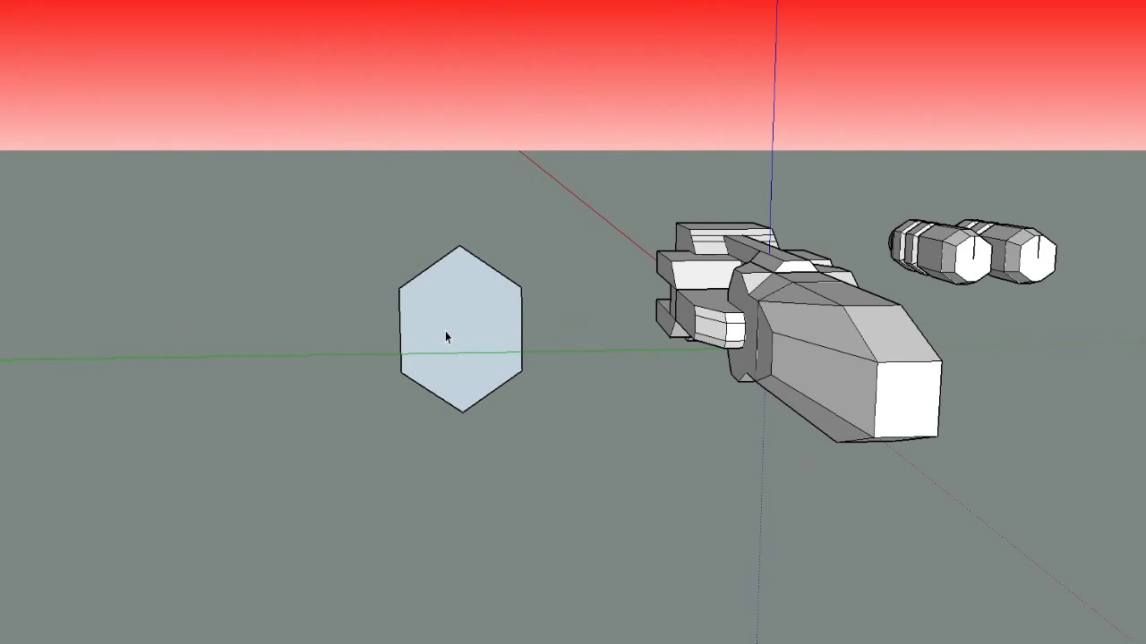
Split the hexagon's outline into separate edges and copy one vertical side edge out beside it
left_click(440, 265)
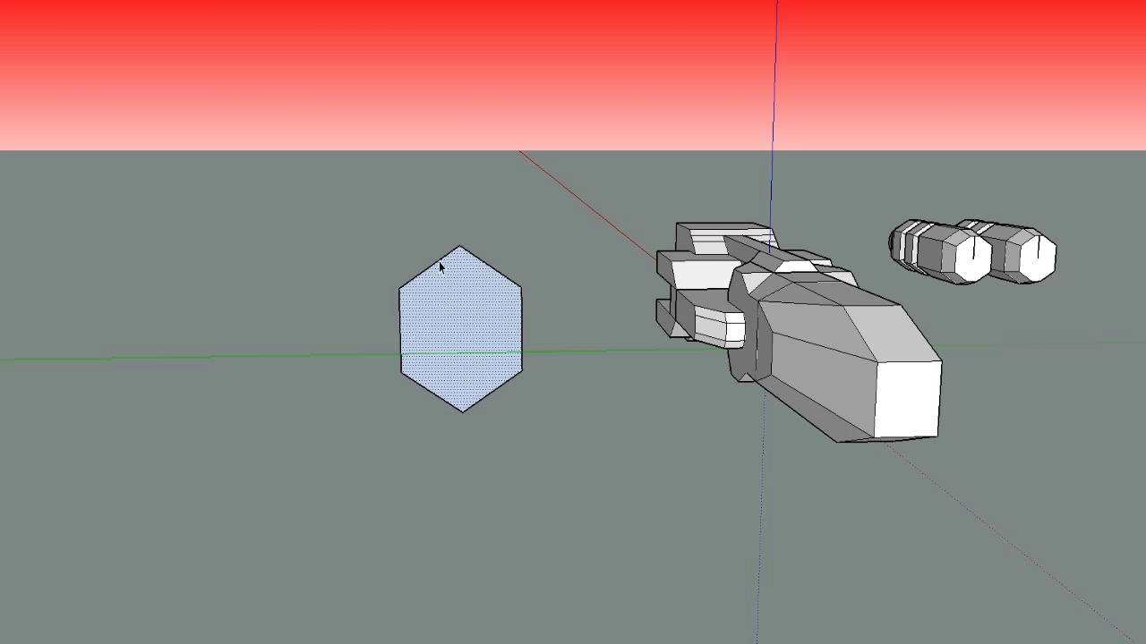
left_click(568, 399)
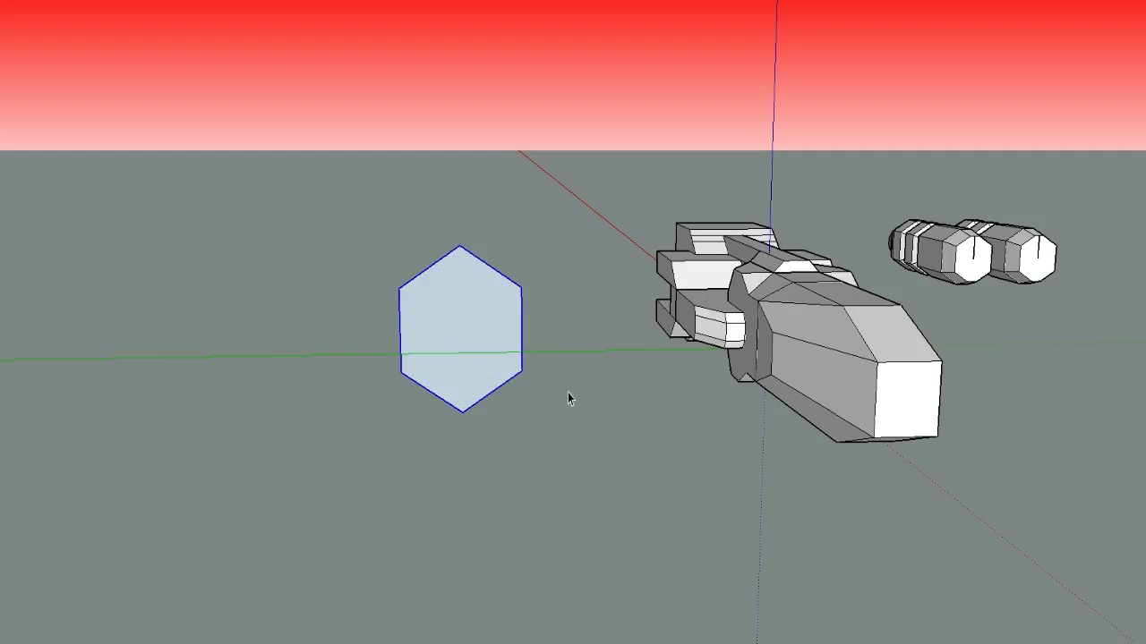
right_click(523, 345)
left_click(522, 371)
key("ctrl")
left_click(288, 379)
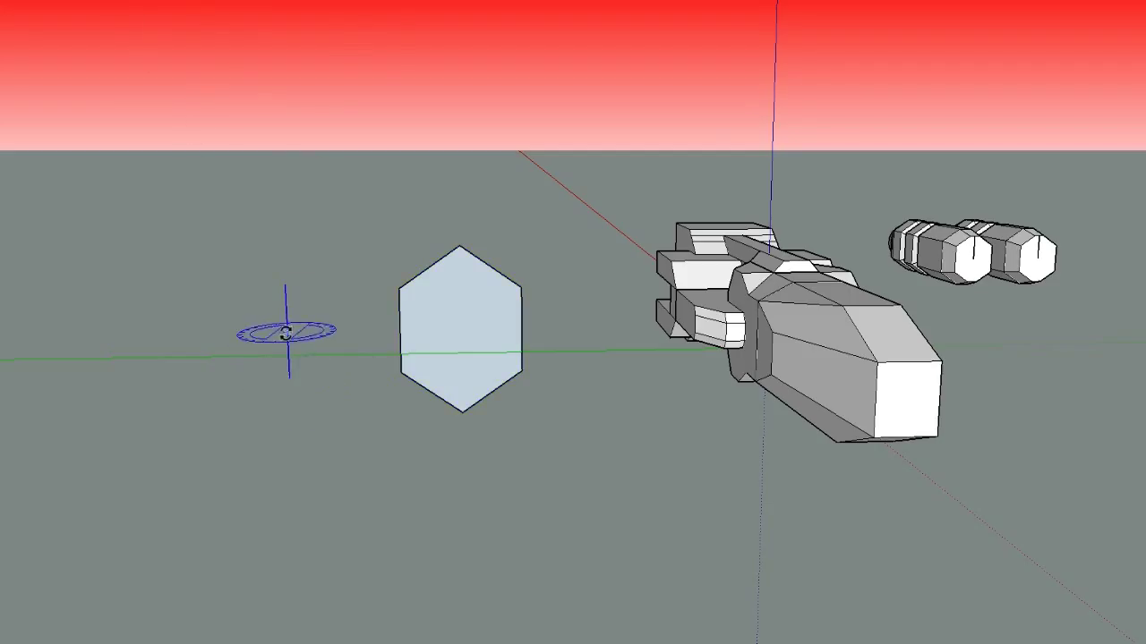
Rotate the copied edge 90 degrees so that it lies horizontally
middle_click_drag(354, 286, 356, 205)
left_click(289, 266)
left_click(294, 183)
Move the horizontal edge's midpoint onto the hexagon's top vertex and copy the edge to the bottom vertex
left_click(212, 1)
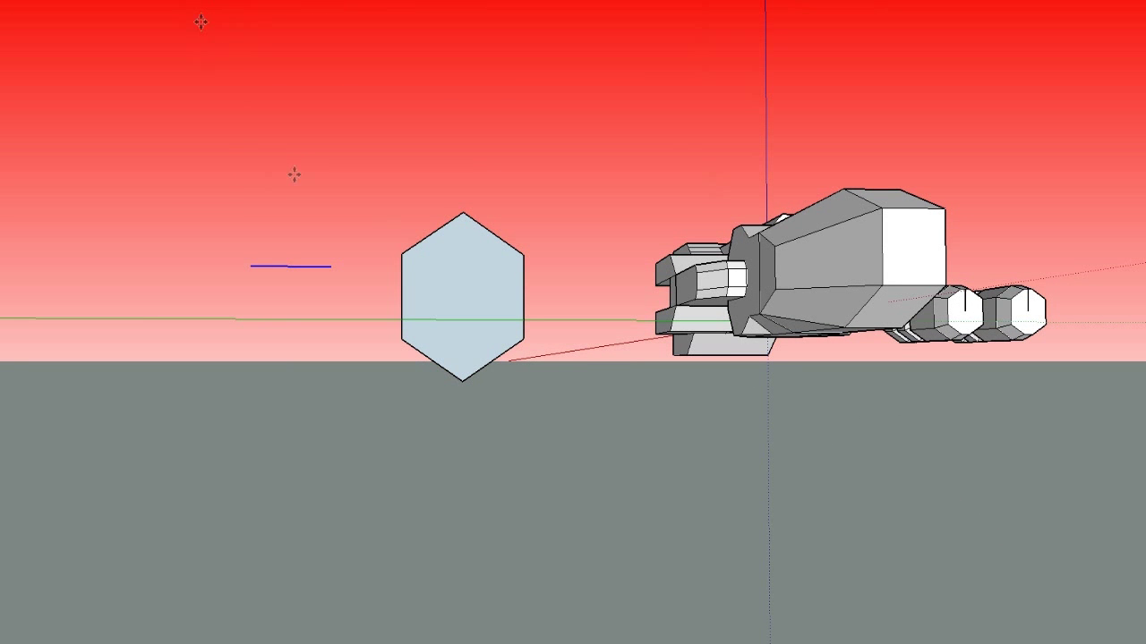
left_click(461, 211)
left_click(464, 212)
left_click(463, 382)
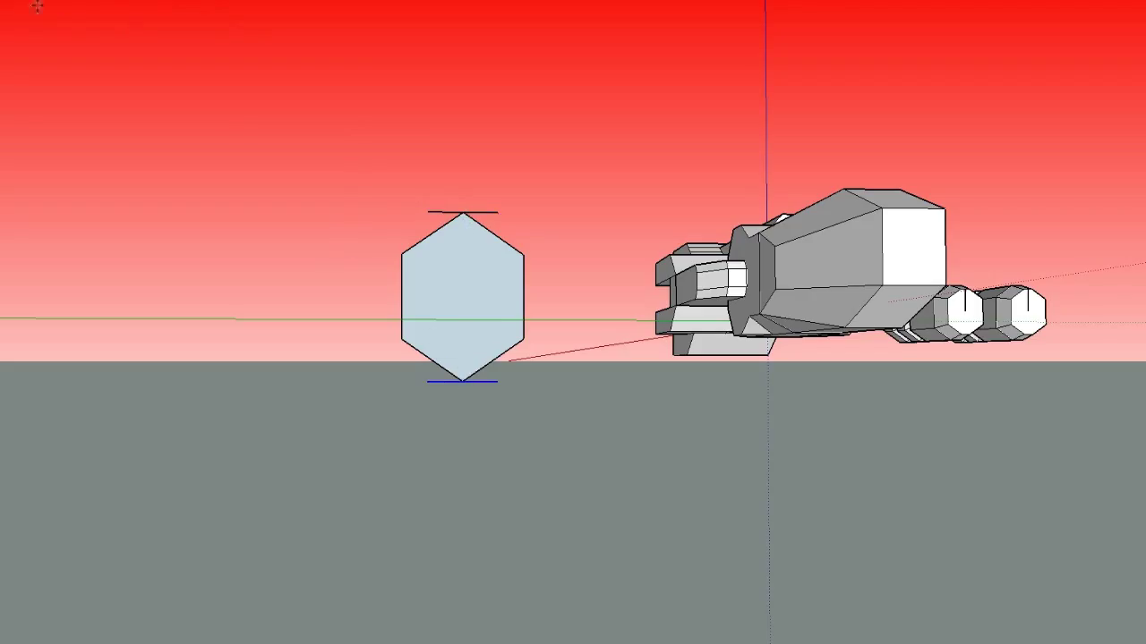
Connect the ends of both horizontal edges to the hexagon's side corners to form an elongated octagon
left_click(402, 339)
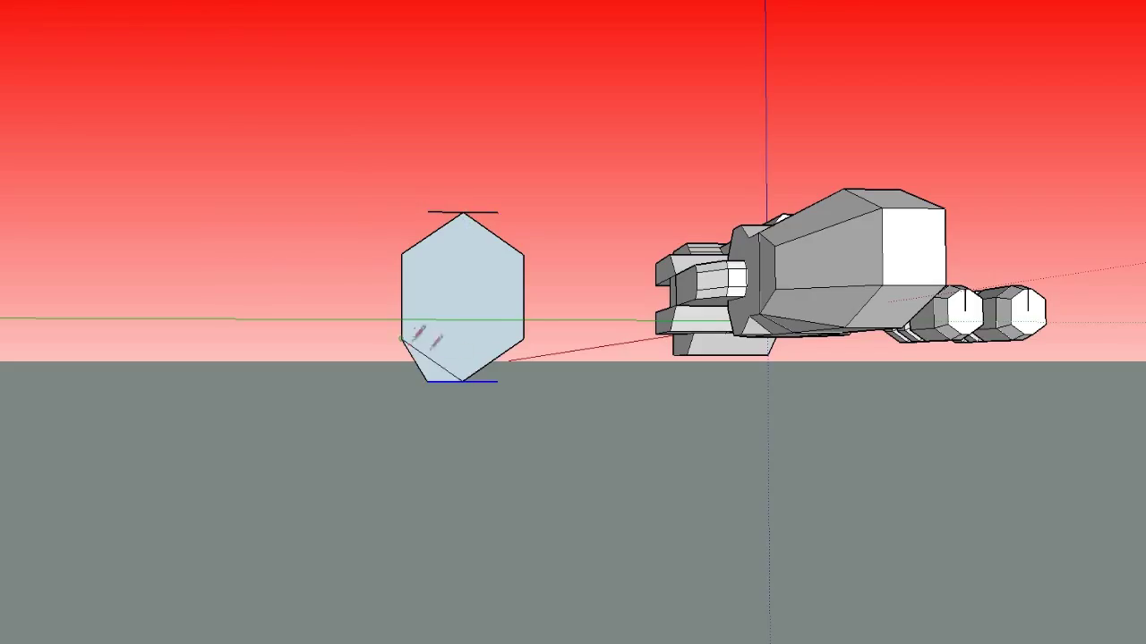
left_click(524, 341)
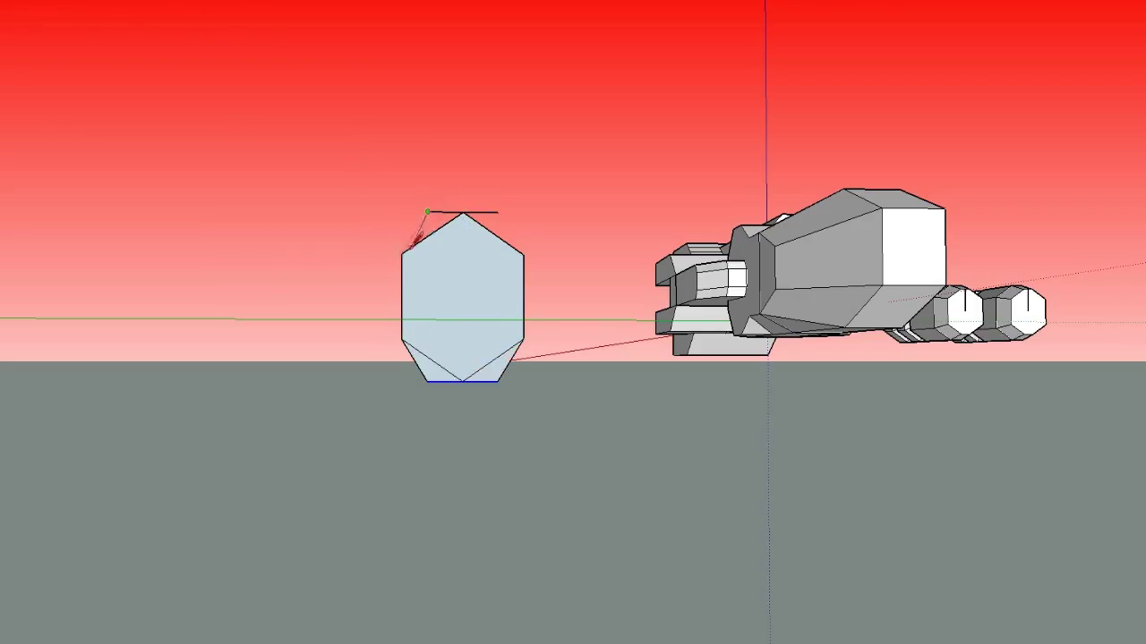
left_click(402, 254)
left_click(497, 212)
left_click(524, 255)
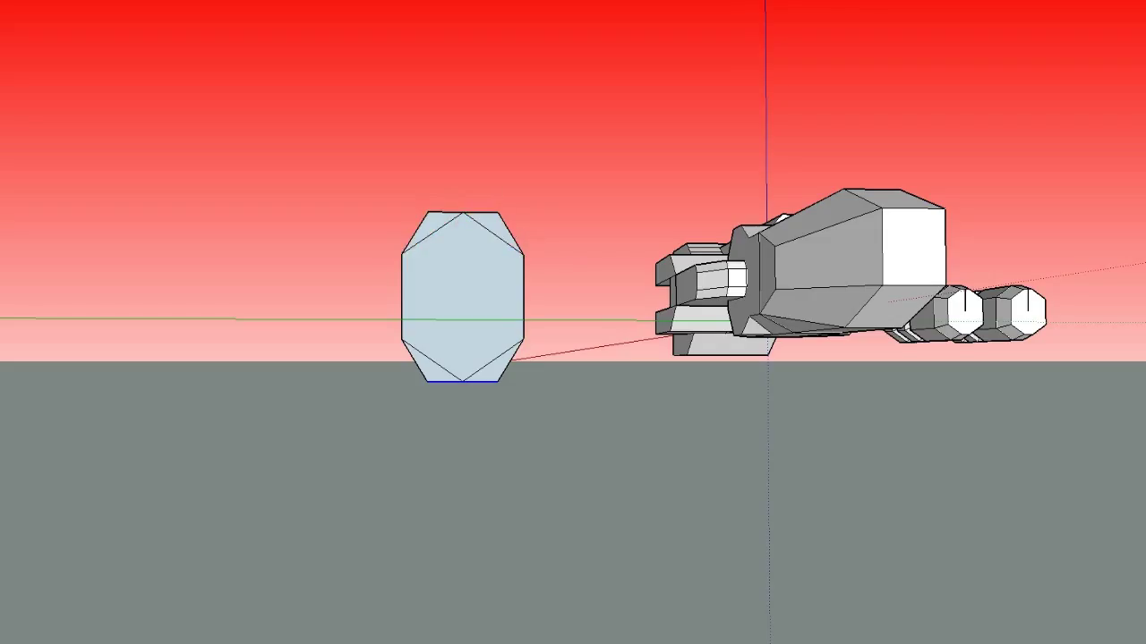
Erase the four original slanted hexagon edges inside the octagon to leave a single face
left_click(486, 229)
left_click(441, 225)
left_click(443, 368)
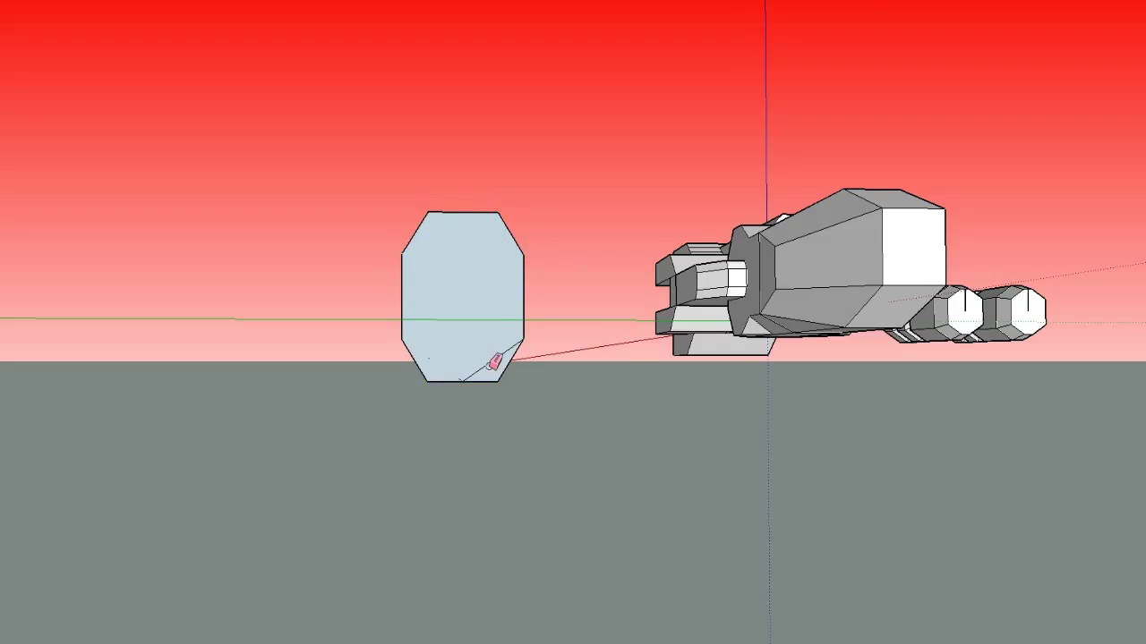
left_click(494, 361)
mouse_move(494, 362)
middle_mouse_down()
mouse_move(296, 320)
mouse_move(331, 266)
middle_mouse_up()
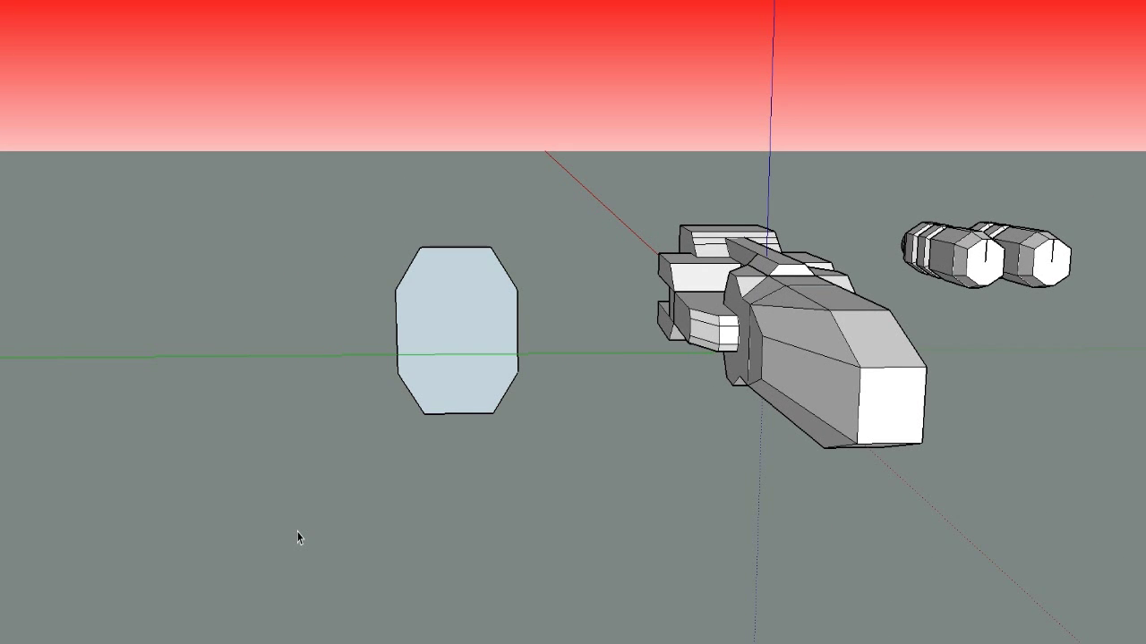
Turn the octagon into a component and move it behind the ship's tail block
left_click(457, 331)
mouse_move(456, 331)
middle_mouse_down()
mouse_move(617, 391)
mouse_move(615, 447)
middle_mouse_up()
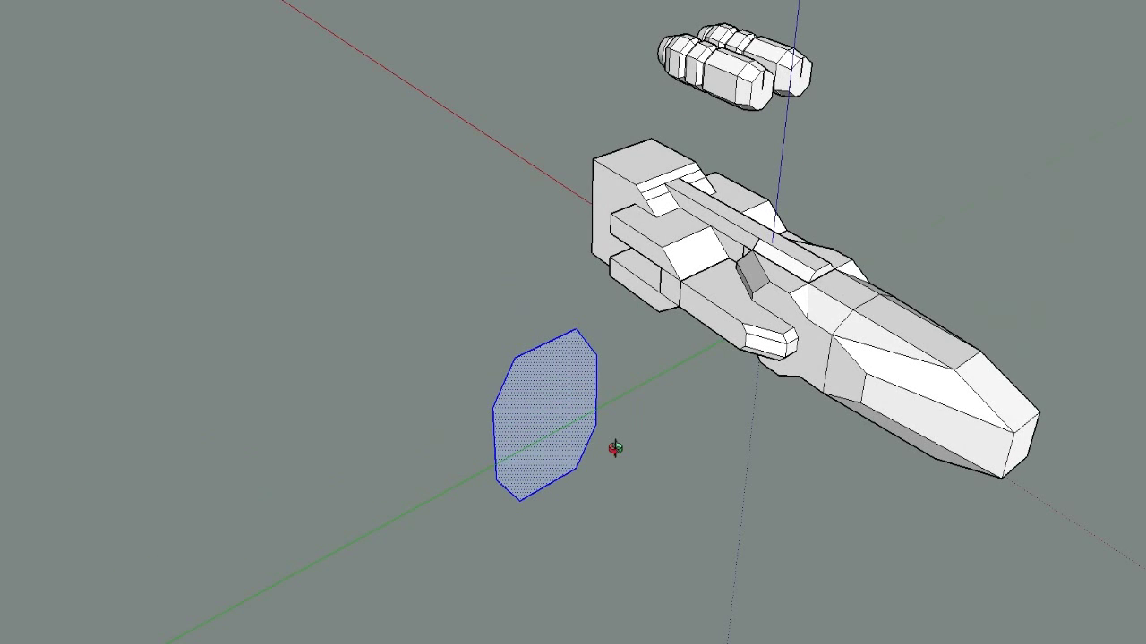
scroll(615, 449, "down", 1)
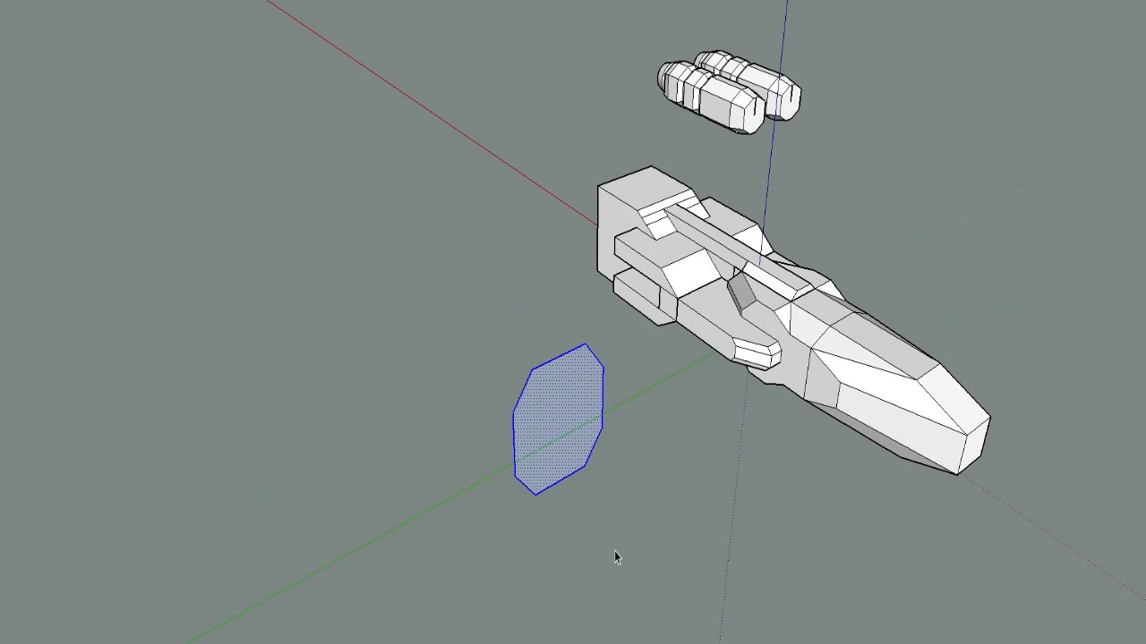
scroll(608, 439, "down", 1)
key("g")
key("m")
left_click_drag(563, 358, 370, 5)
Draw a vertical centre line down the tail block's rear face
middle_click_drag(655, 291, 1081, 236)
key("l")
left_click(507, 282)
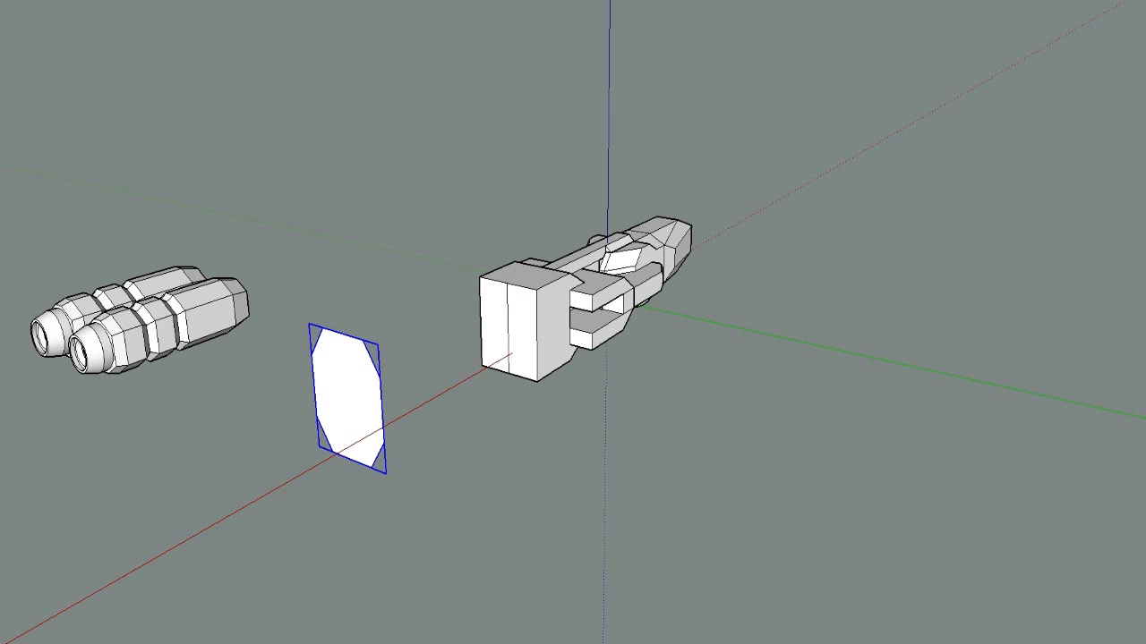
Inside the octagon component, draw a line from the top edge's midpoint to the face's centre
double_click(348, 399)
key("l")
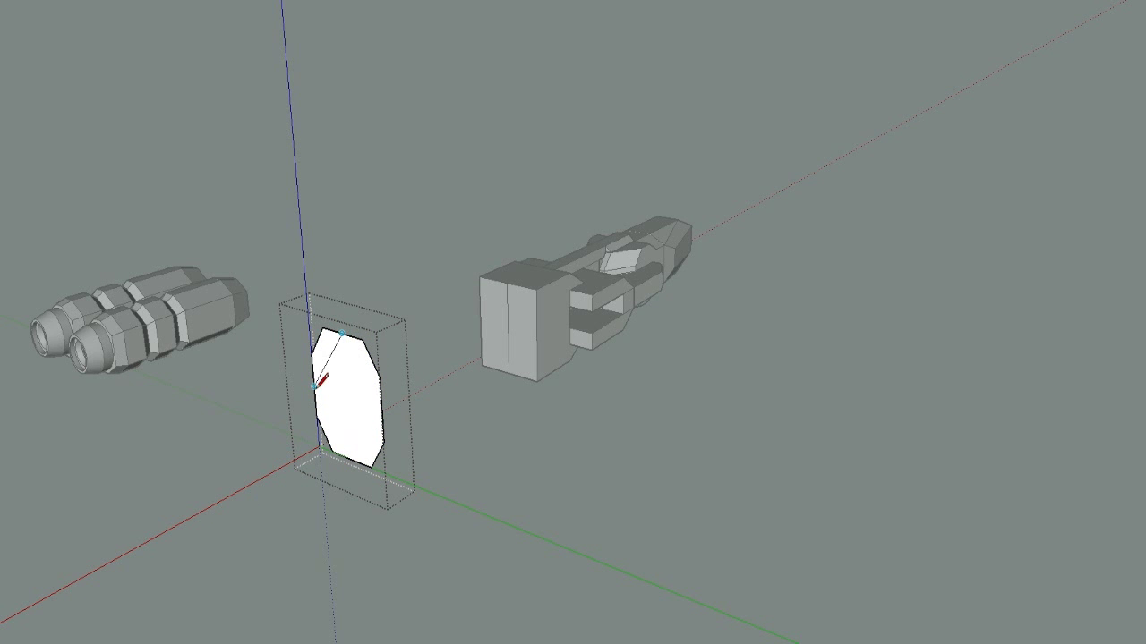
left_click(346, 396)
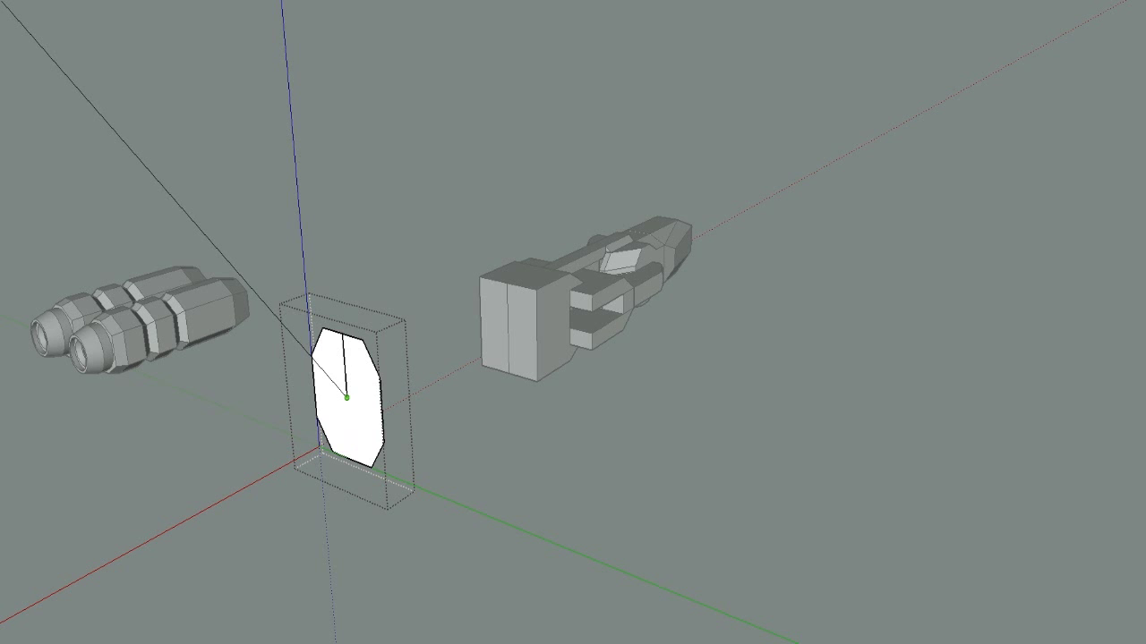
key("space")
double_click(363, 394)
Move the octagon by its centre onto the midpoint of the centre line on the tail block's rear face
left_click(181, 20)
key("m")
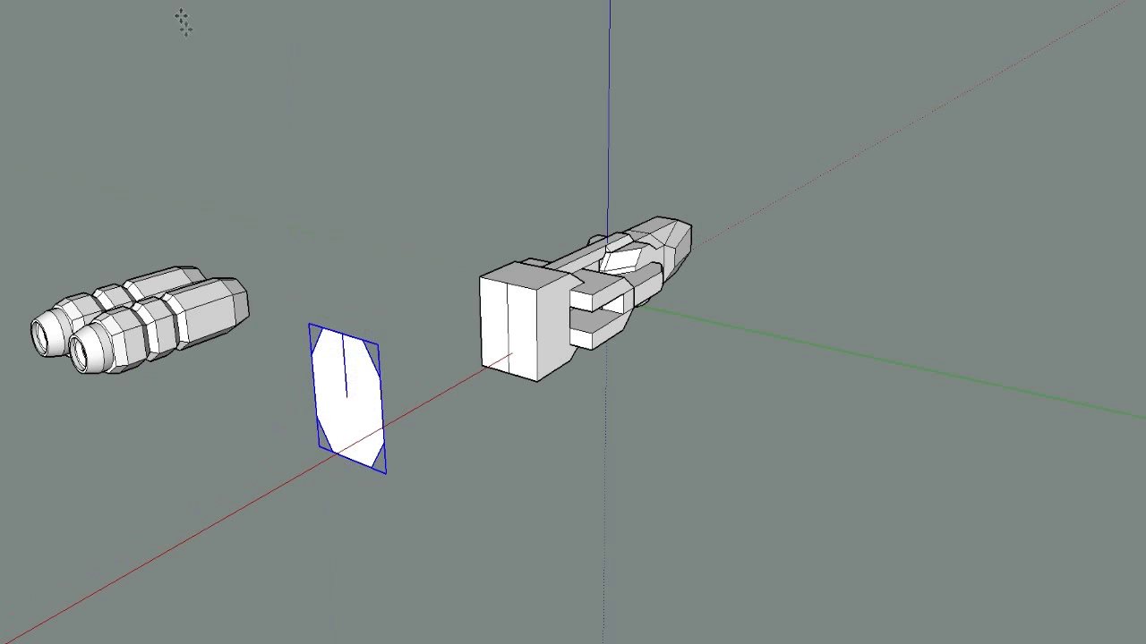
left_click_drag(345, 394, 509, 326)
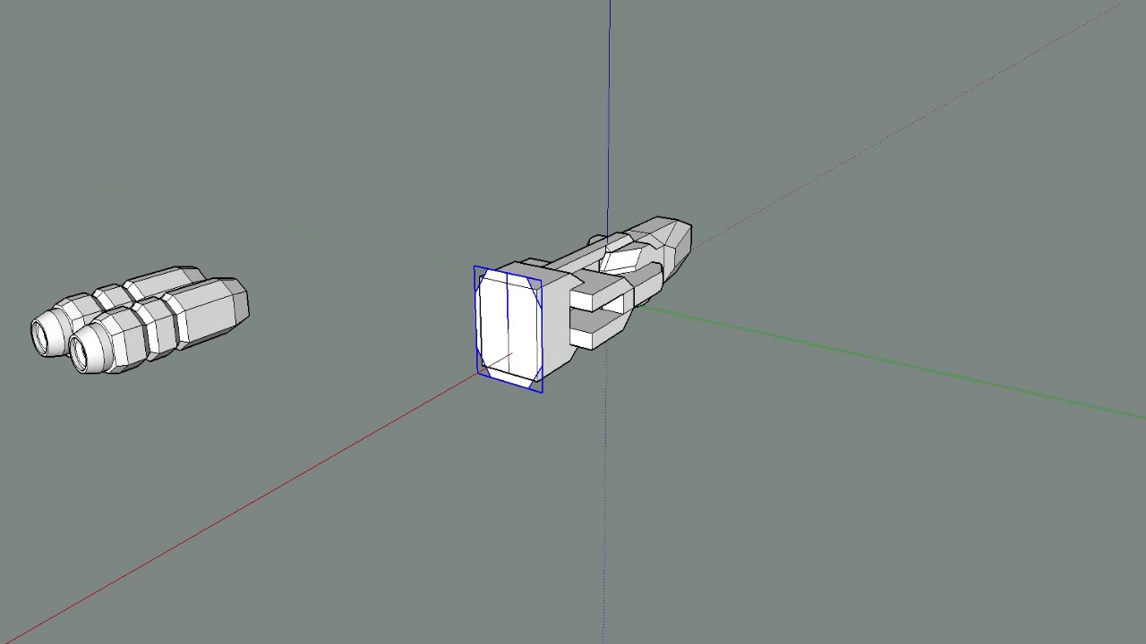
Scale up the octagon uniformly and move it by its centre back onto the centre of the tail block's rear face
key("s")
left_click_drag(460, 258, 397, 257)
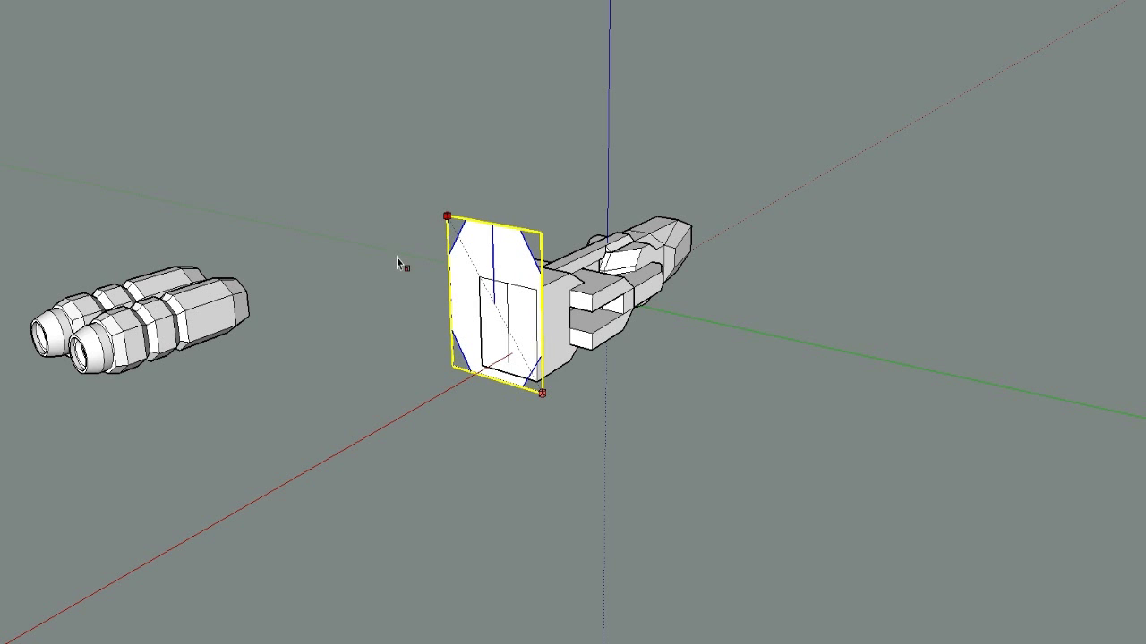
key("m")
left_click_drag(494, 305, 507, 331)
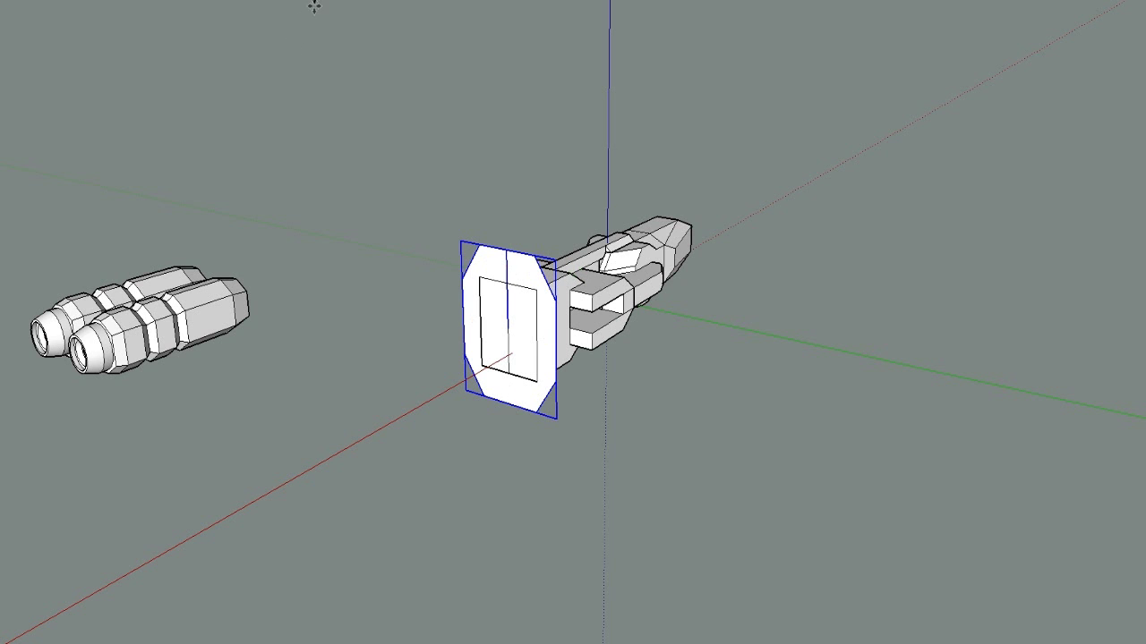
Extrude the octagon face backwards from the tail block into a thick octagonal hull section
middle_click_drag(313, 6, 297, 247)
scroll(442, 256, "up", 4)
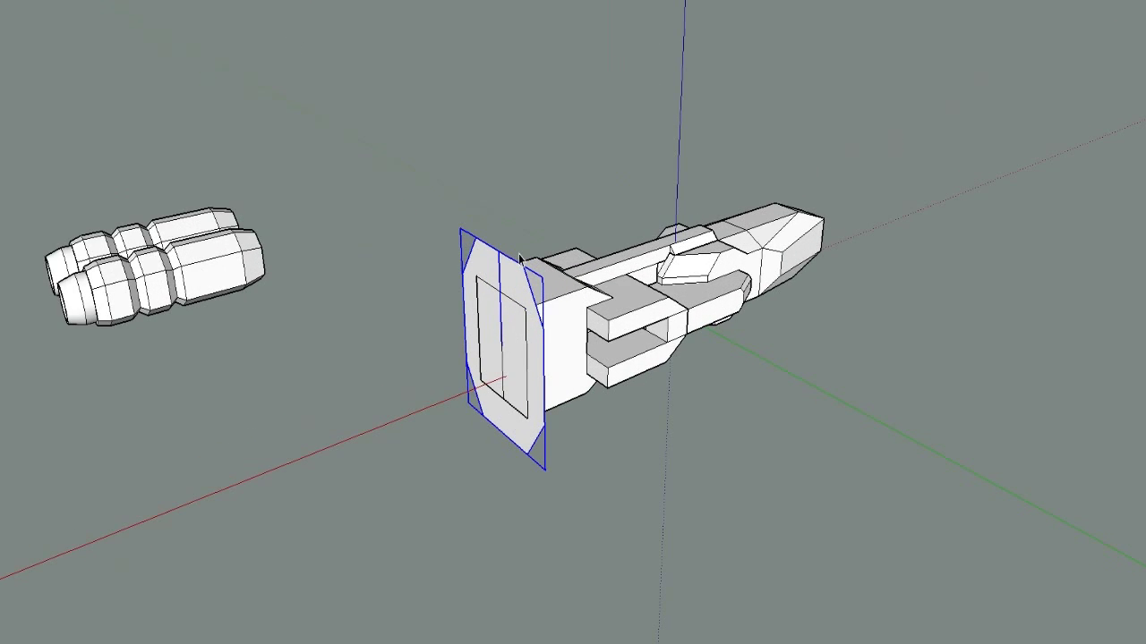
double_click(516, 280)
key("p")
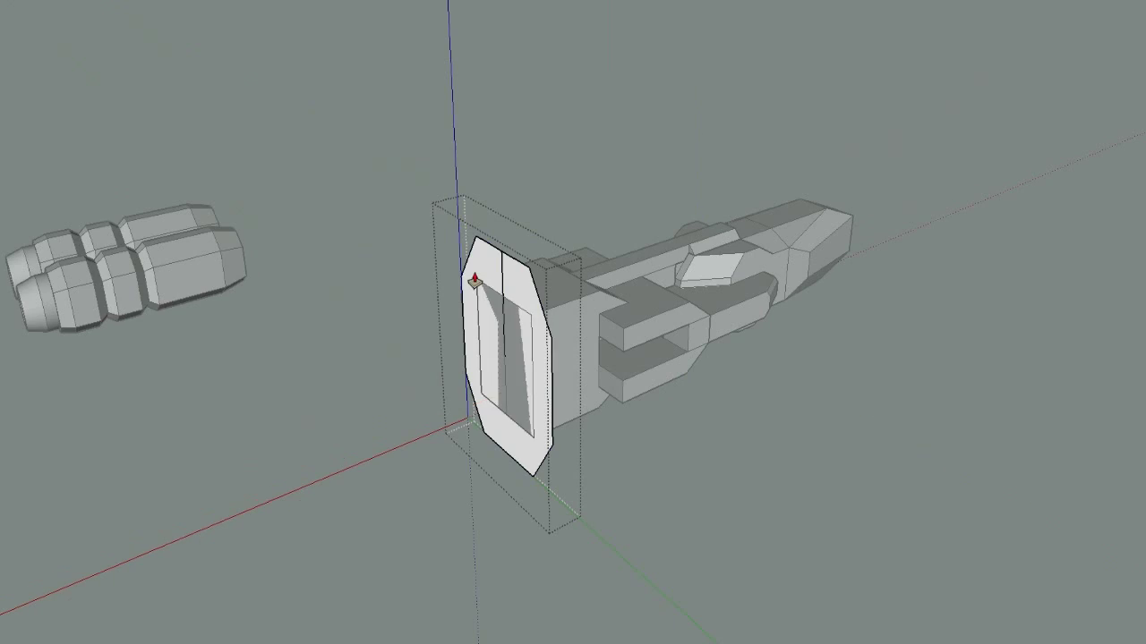
left_click_drag(528, 350, 346, 430)
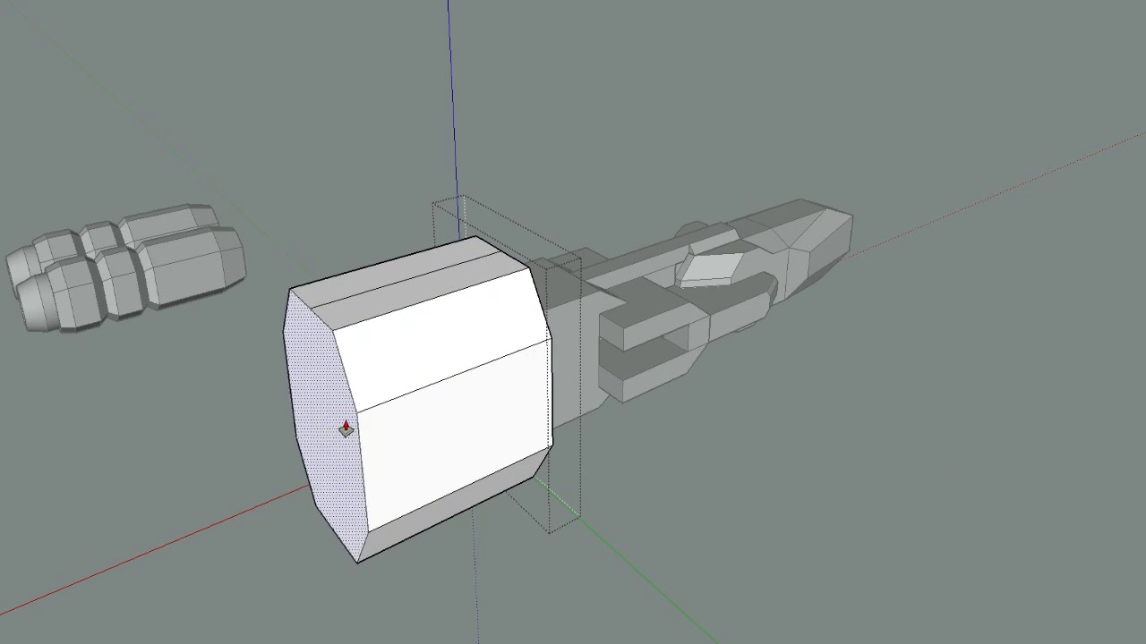
middle_click_drag(634, 343, 605, 408)
key("Escape")
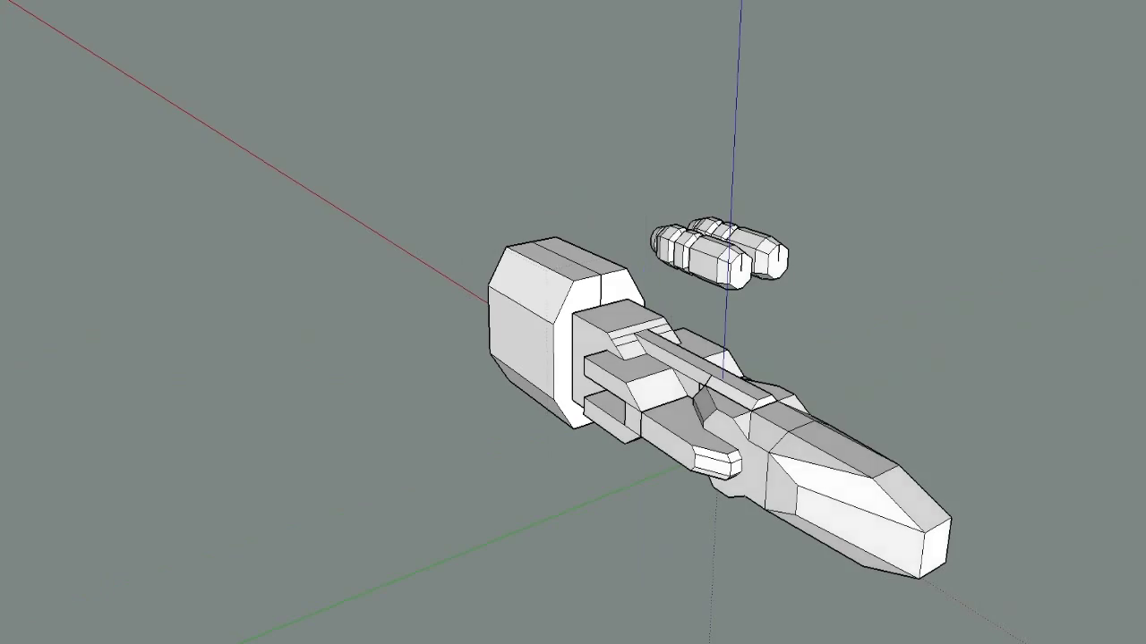
Reposition the extruded octagonal section against the tail block's rear face
scroll(506, 264, "down", 2)
scroll(510, 272, "up", 5)
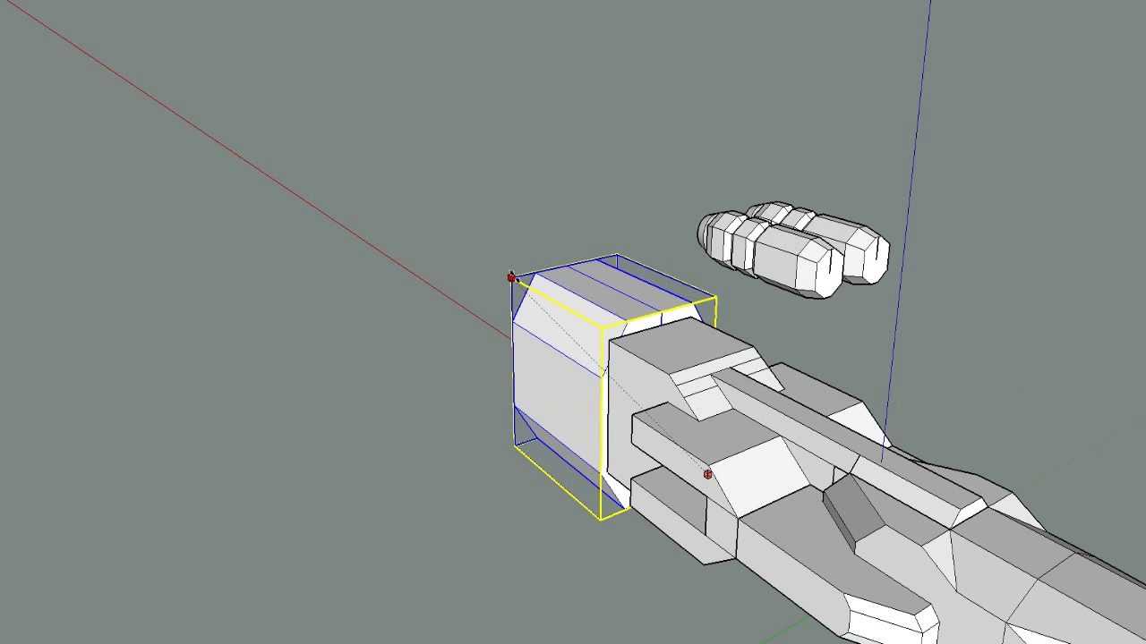
middle_click_drag(781, 430, 318, 497)
key("m")
left_click_drag(431, 382, 463, 418)
middle_click_drag(317, 1, 11, 202)
key("m")
left_click_drag(472, 283, 492, 243)
key("x")
key("x")
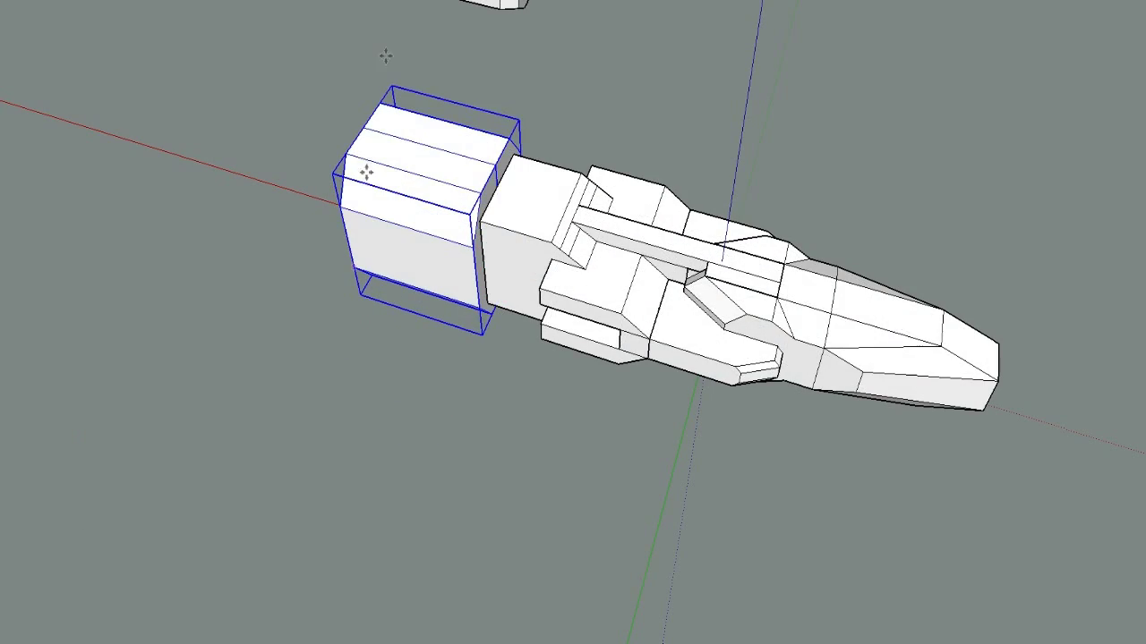
Try to outline corner chamfers on the tail block with lines up its sloped front and back along its top face
mouse_move(386, 4)
middle_mouse_down()
mouse_move(603, 230)
mouse_move(471, 238)
mouse_move(477, 204)
mouse_move(501, 358)
middle_mouse_up()
key("l")
left_click(502, 369)
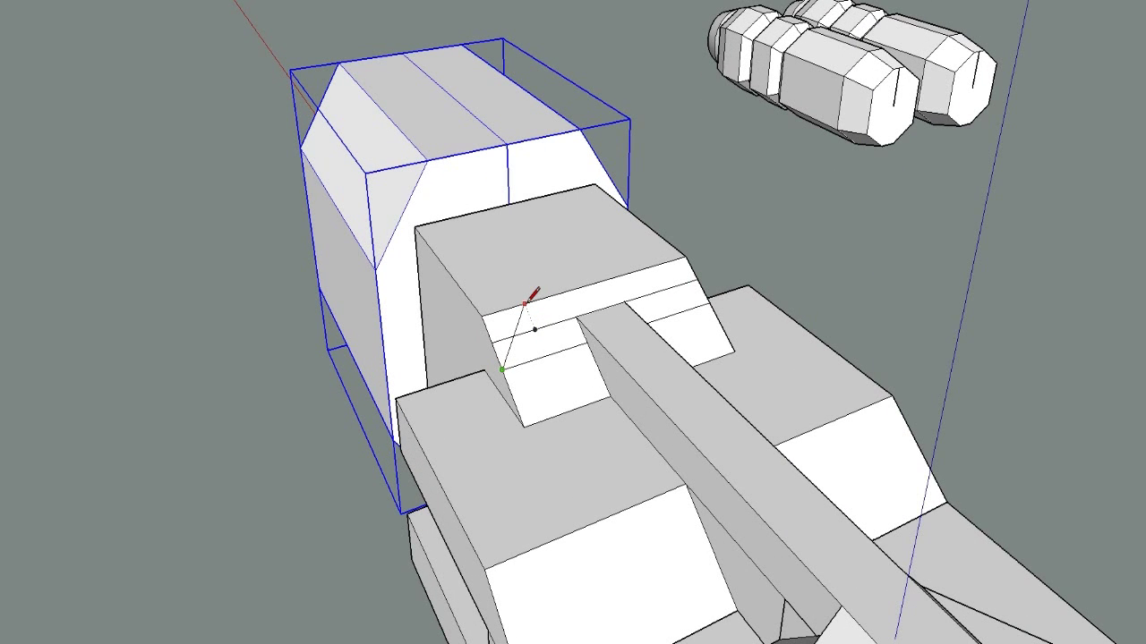
left_click(525, 304)
left_click(453, 219)
left_click(709, 302)
left_click(650, 266)
left_click(650, 267)
left_click(564, 192)
Draw a chamfer line across the tail block's side face to its rear edge and undo the chamfer sketch
left_click(502, 367)
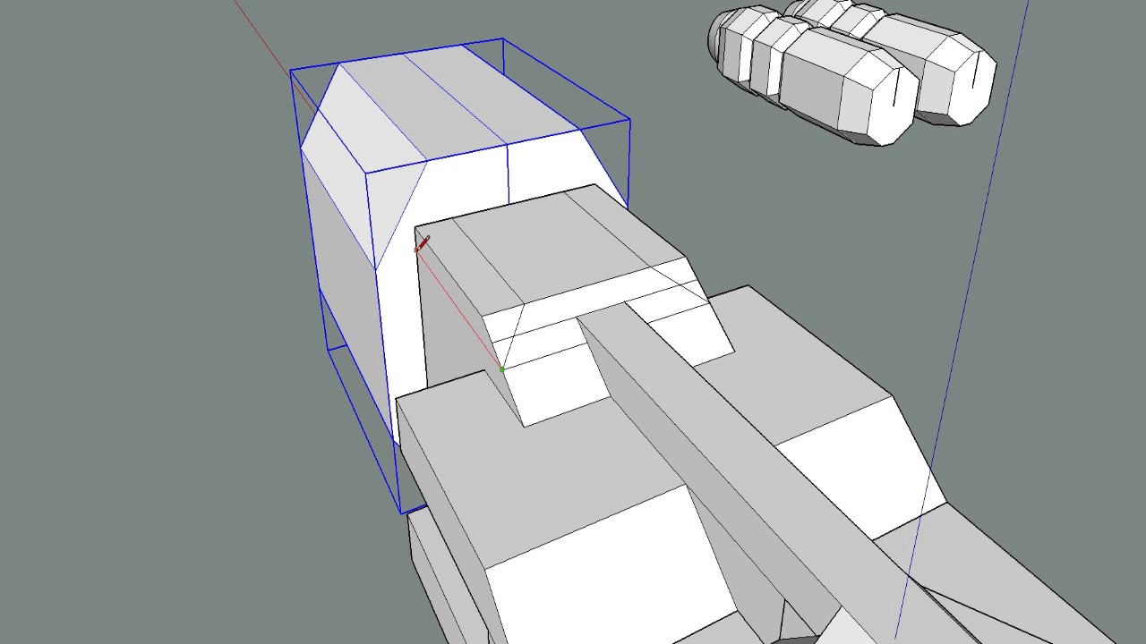
left_click(416, 249)
middle_click_drag(633, 395, 575, 320)
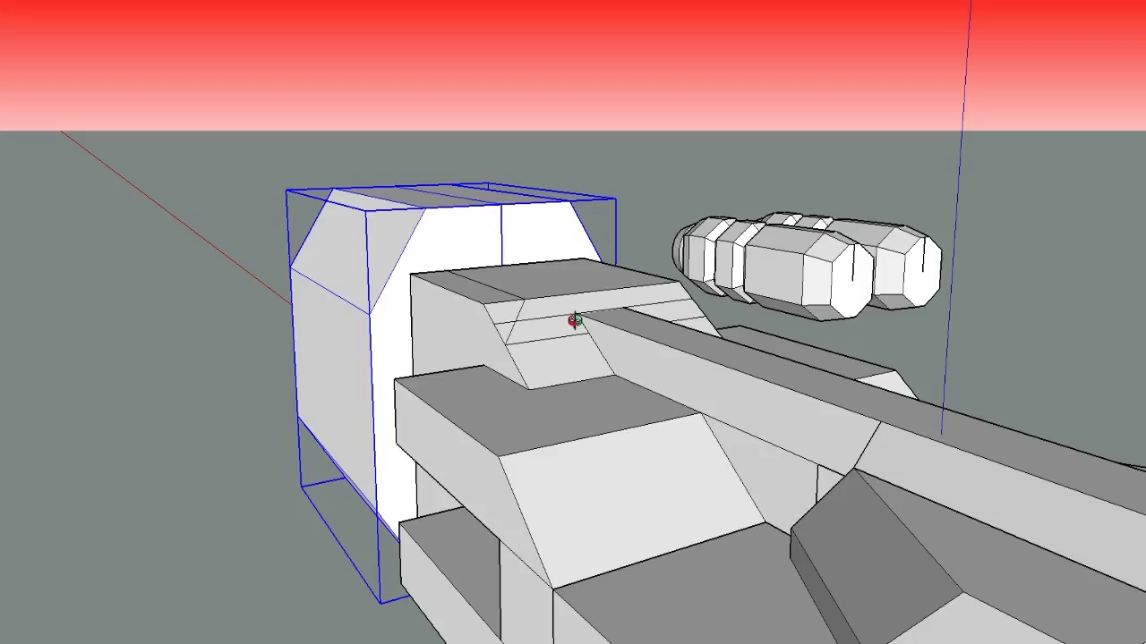
key("space")
key("ctrl+z")
key("ctrl+z")
Extend the octagonal section's front face forward over the tail block to the top edge of its sloped front
double_click(370, 382)
key("p")
left_click(457, 335)
left_click(418, 383)
middle_click_drag(319, 249, 428, 321)
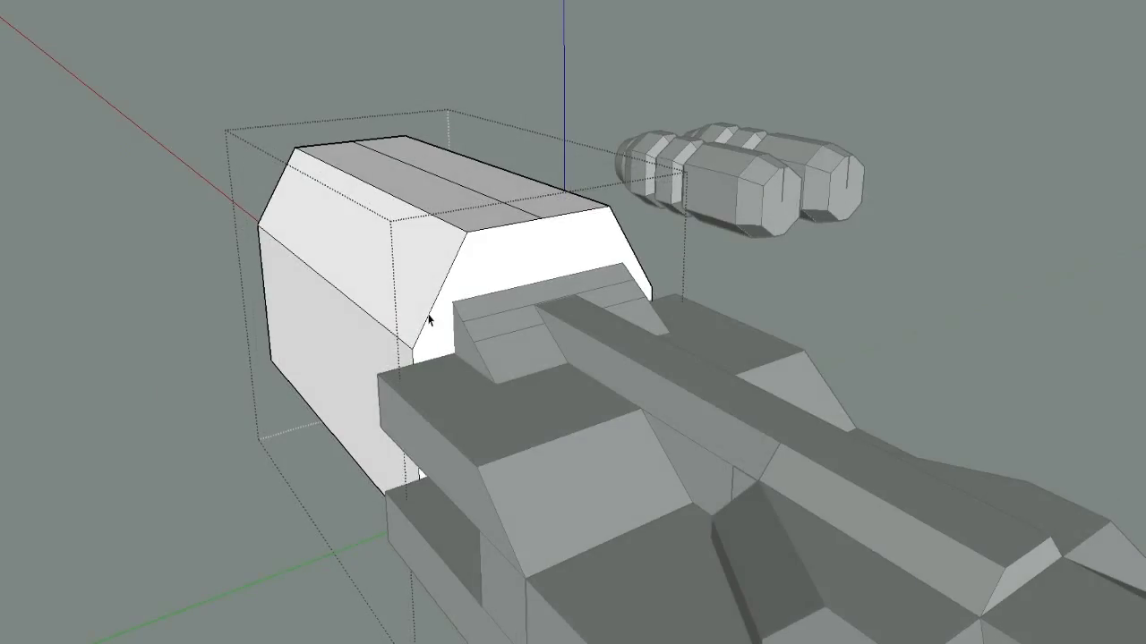
Place a copy of the octagon's sloped upper edge on one lower corner of the tail block's sloped front
left_click(204, 418)
key("m")
left_click(215, 411)
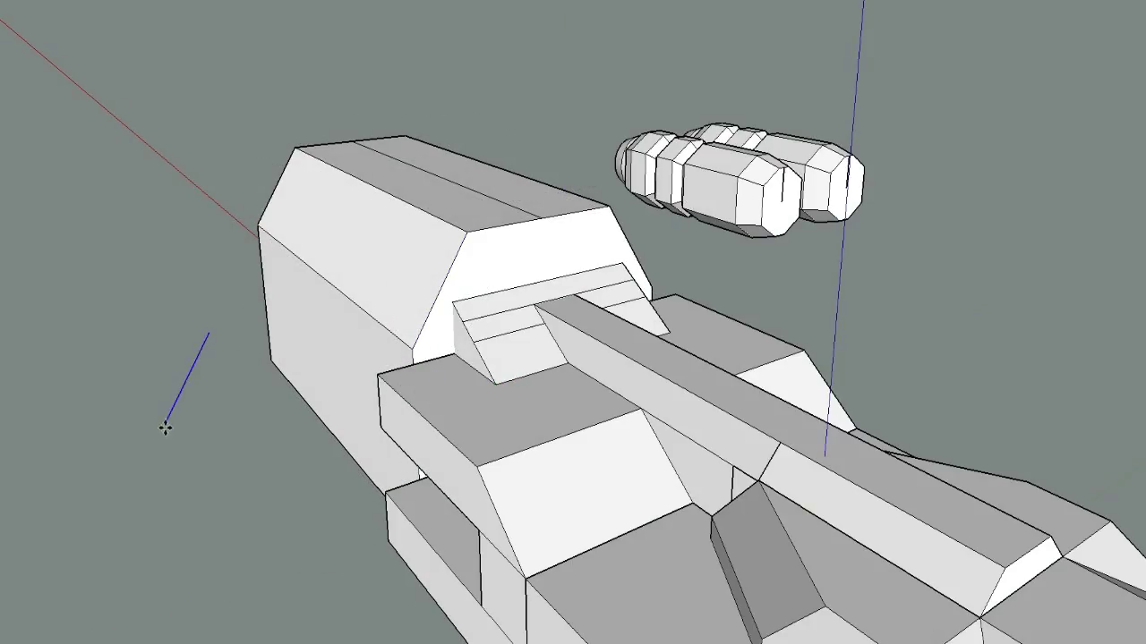
left_click(493, 382)
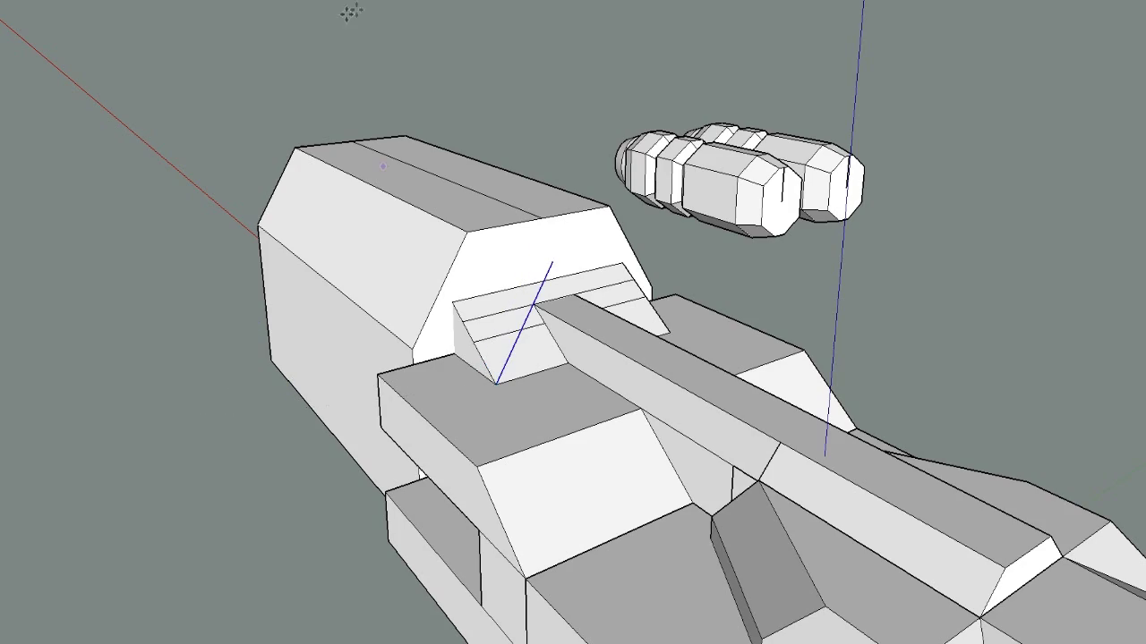
Draw lines backwards from the copied edge to close a slanted guide face cutting the tail block's sloped front
mouse_move(502, 290)
middle_mouse_down()
mouse_move(313, 209)
mouse_move(335, 164)
mouse_move(397, 326)
middle_mouse_up()
key("l")
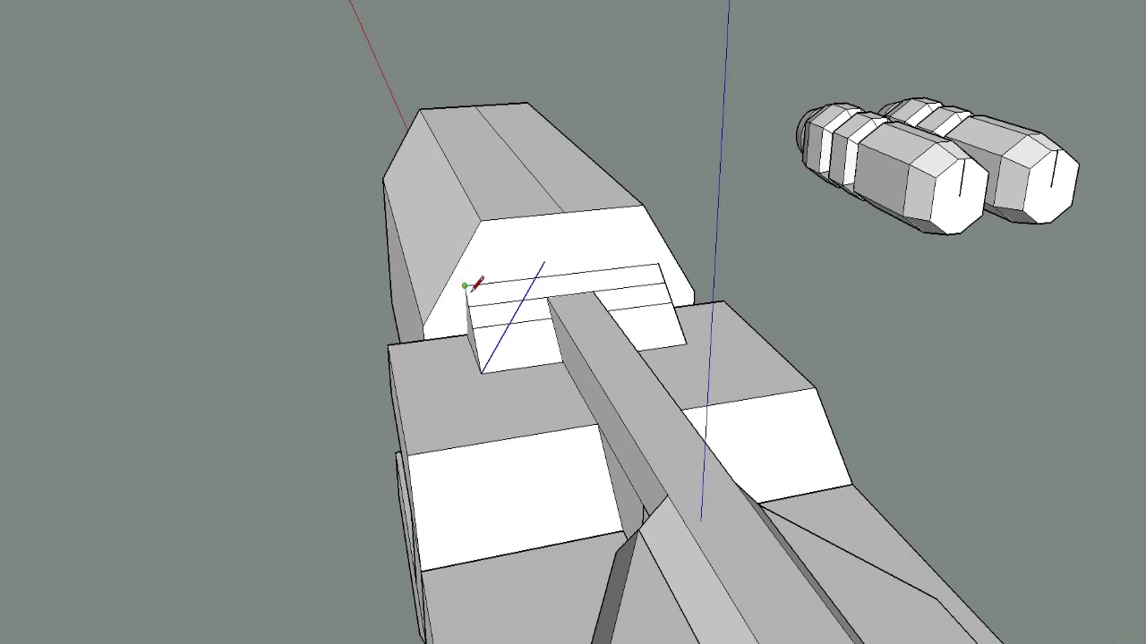
mouse_move(502, 286)
middle_mouse_down()
mouse_move(501, 212)
mouse_move(522, 200)
mouse_move(599, 307)
mouse_move(545, 256)
middle_mouse_up()
left_click(545, 256)
left_click(520, 239)
left_click(483, 369)
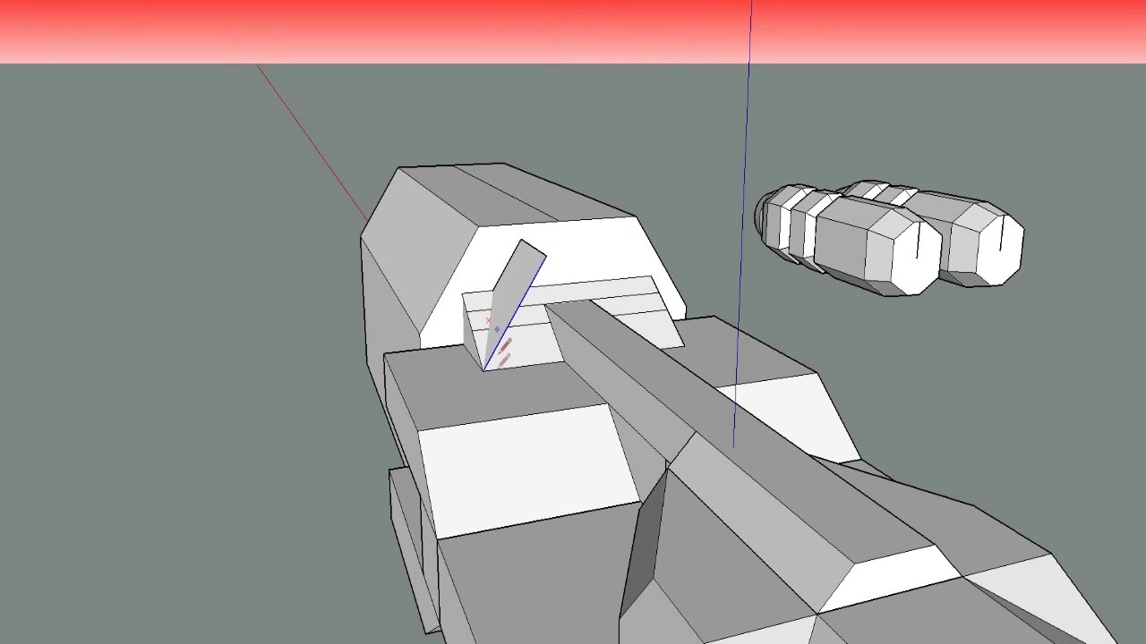
scroll(485, 365, "up", 2)
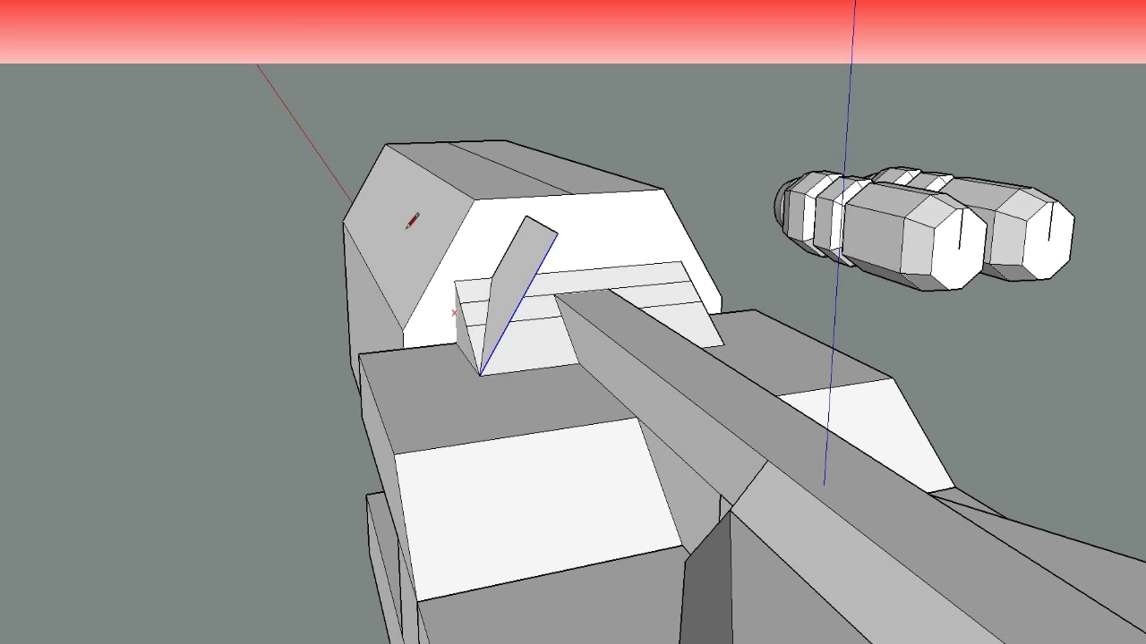
Copy the octagon's opposite sloped upper edge and place it on the other lower corner of the block's sloped front
mouse_move(295, 302)
middle_mouse_down()
mouse_move(440, 355)
mouse_move(408, 472)
middle_mouse_up()
key("space")
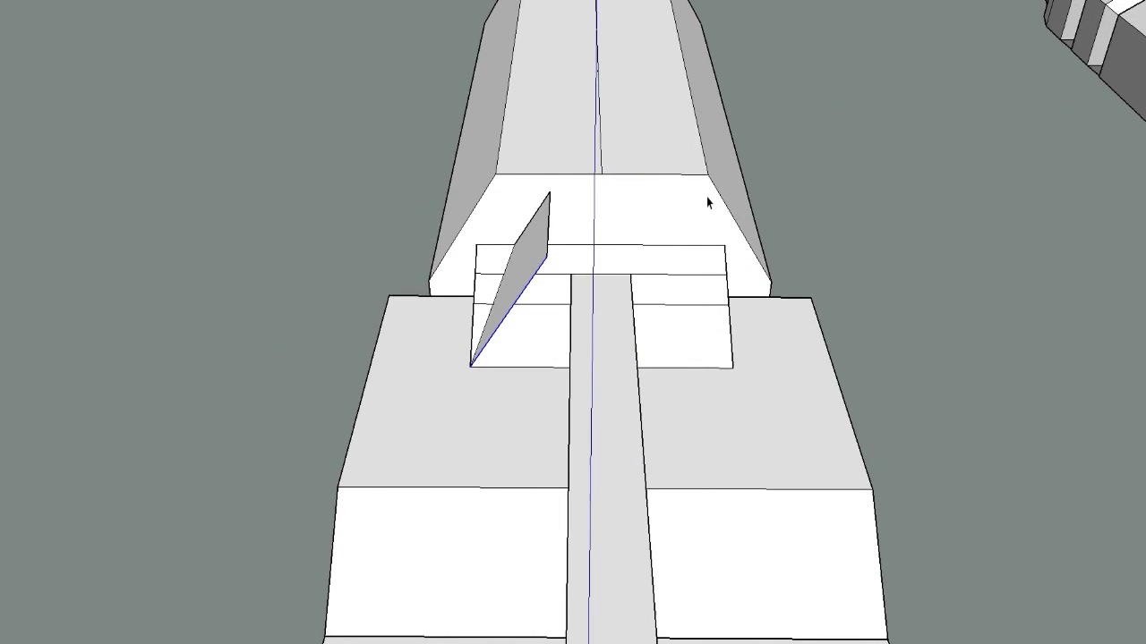
left_click(724, 204)
double_click(723, 204)
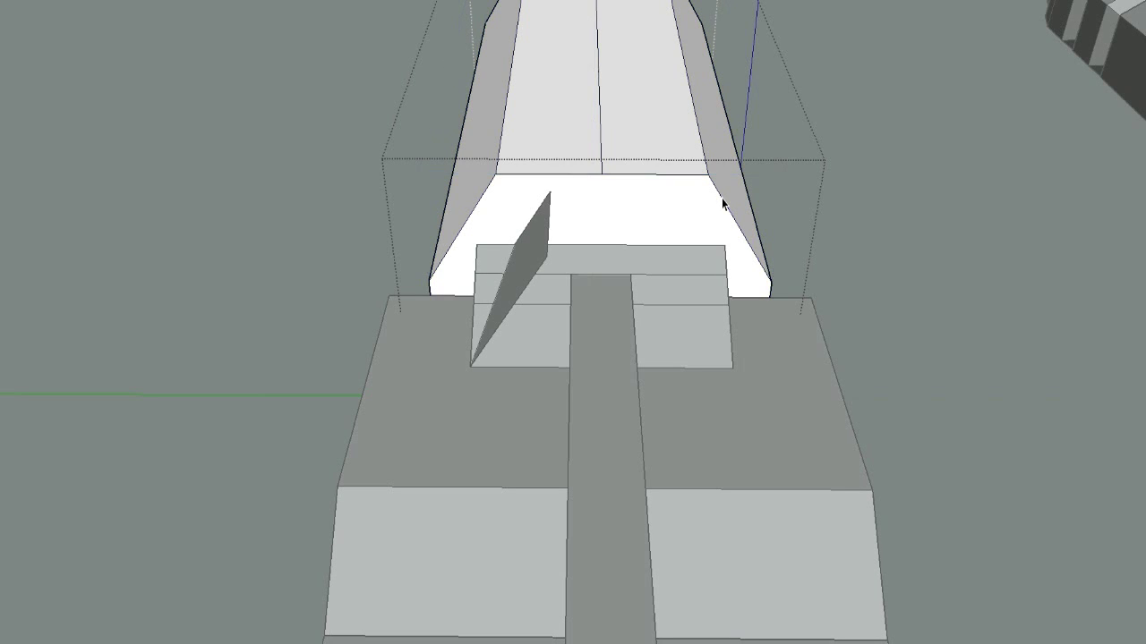
triple_click(724, 206)
left_click(829, 243)
left_click(743, 244)
double_click(743, 239)
left_click(743, 239)
key("ctrl+c")
left_click(189, 166)
key("ctrl+v")
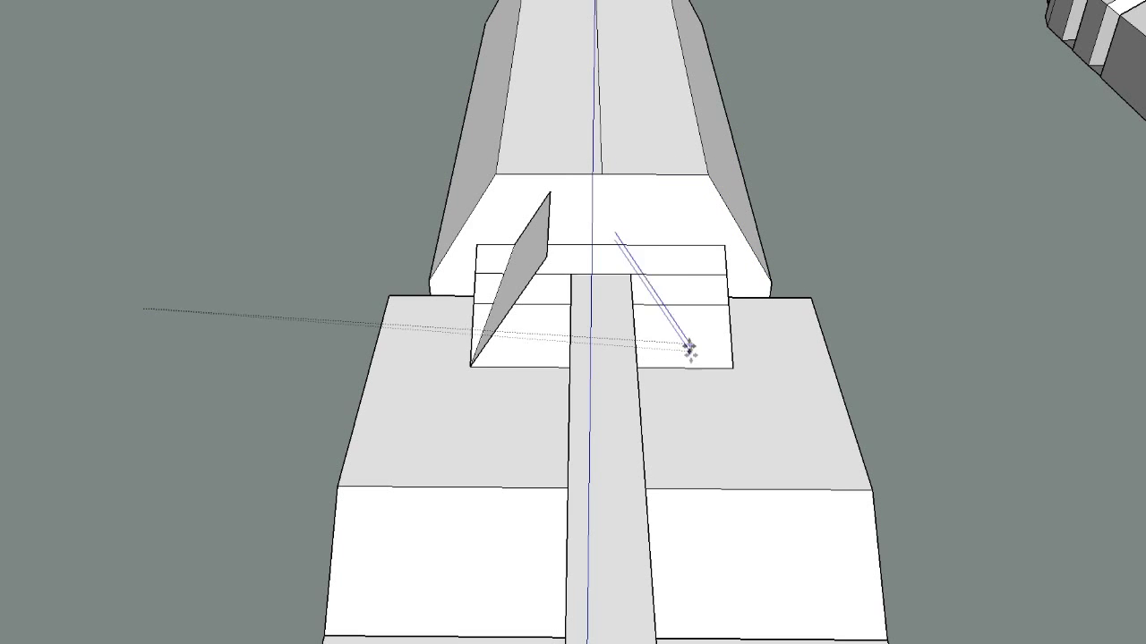
left_click(732, 367)
Close a matching slanted guide face from the second copied edge through the tail block's sloped front
key("l")
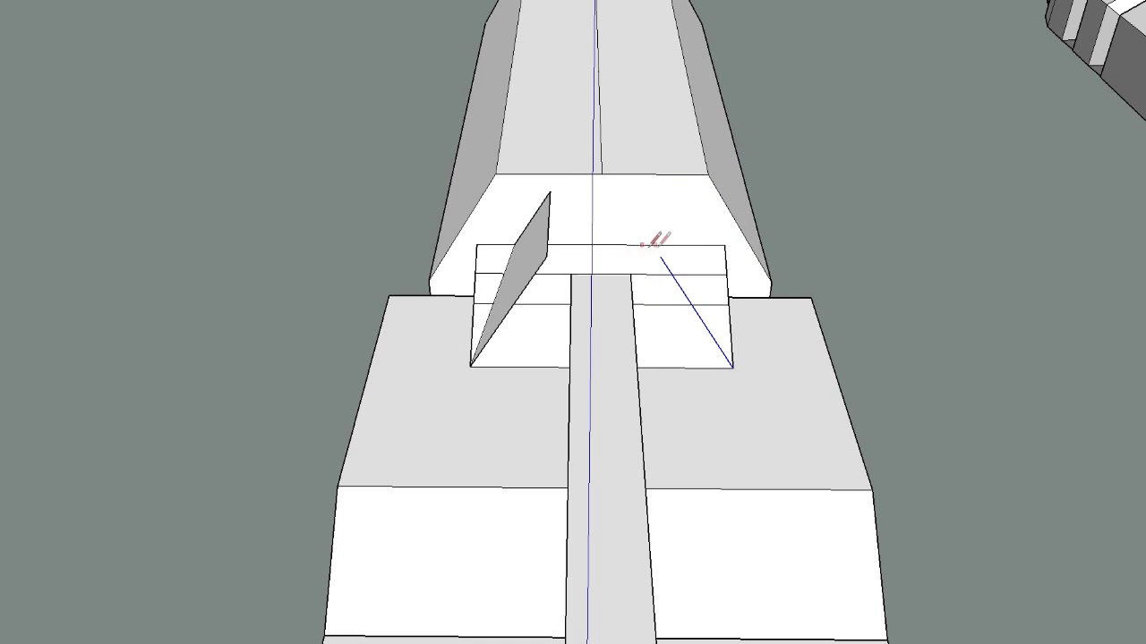
left_click(659, 258)
left_click(653, 191)
middle_click_drag(641, 260, 333, 186)
left_click(720, 359)
left_click(689, 286)
left_click(662, 410)
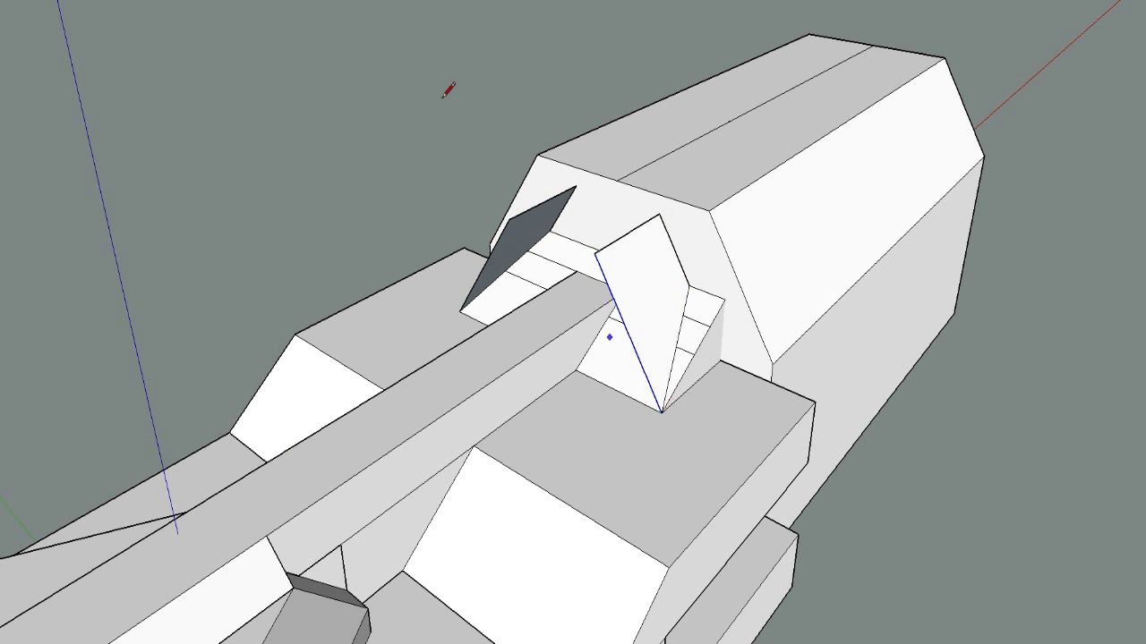
Push the octagonal section's front face back to the tail block's rear and leave the component
middle_click_drag(568, 283, 617, 268)
left_click(338, 240)
double_click(443, 331)
key("p")
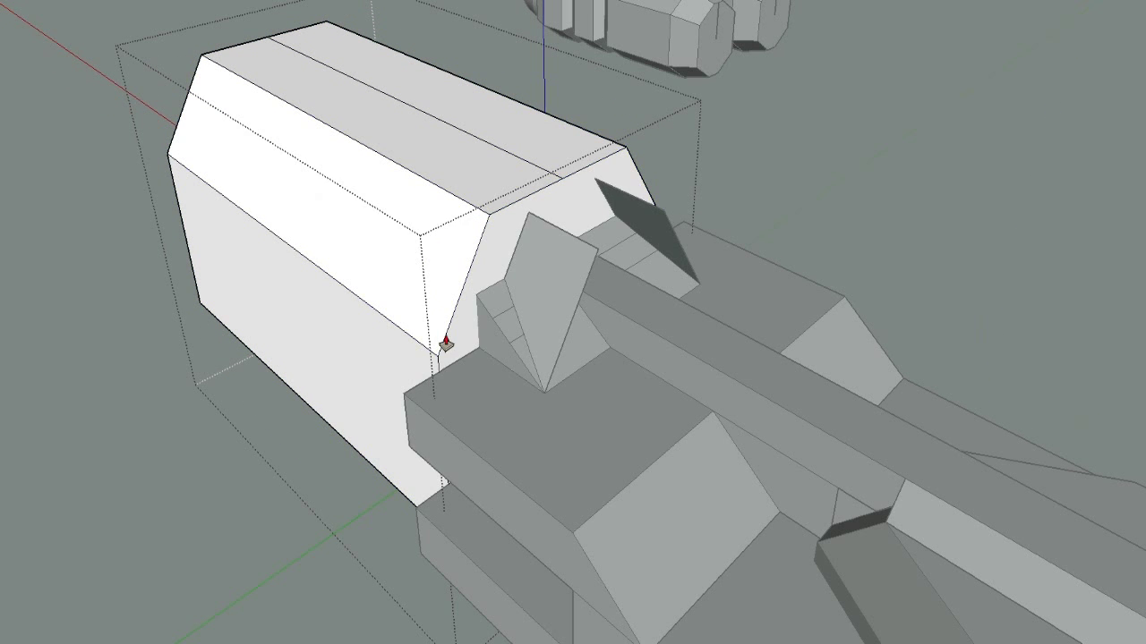
left_click(350, 231)
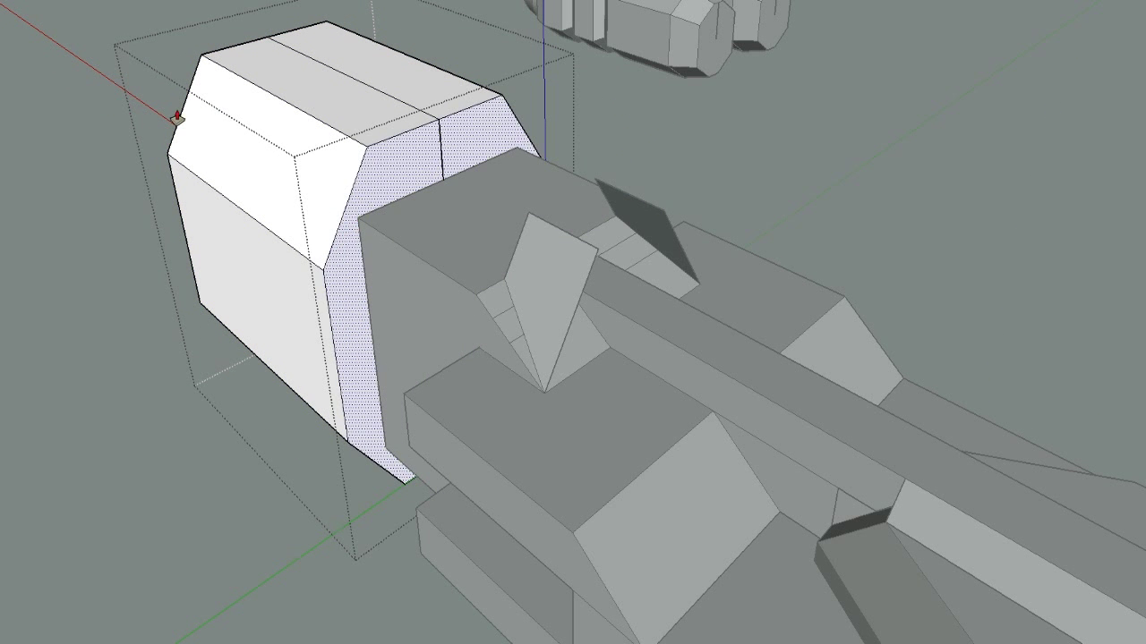
left_click(176, 118)
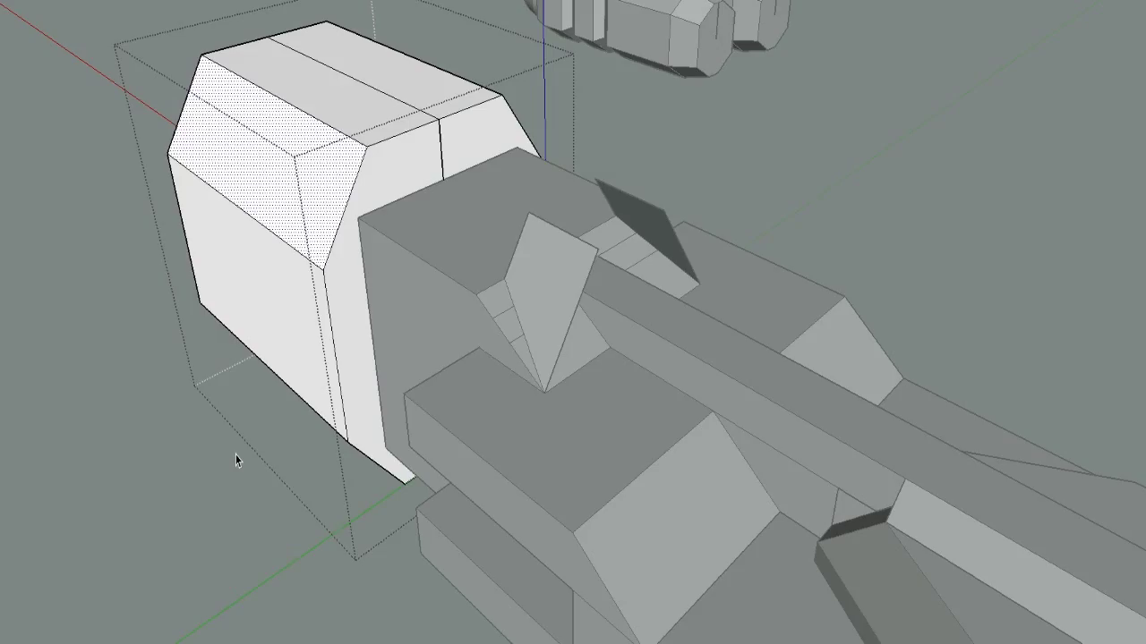
left_click(235, 455)
left_click(236, 456)
Draw chamfer lines from the first guide face back along the tail block's top and side faces to its rear edges
key("l")
left_click(510, 276)
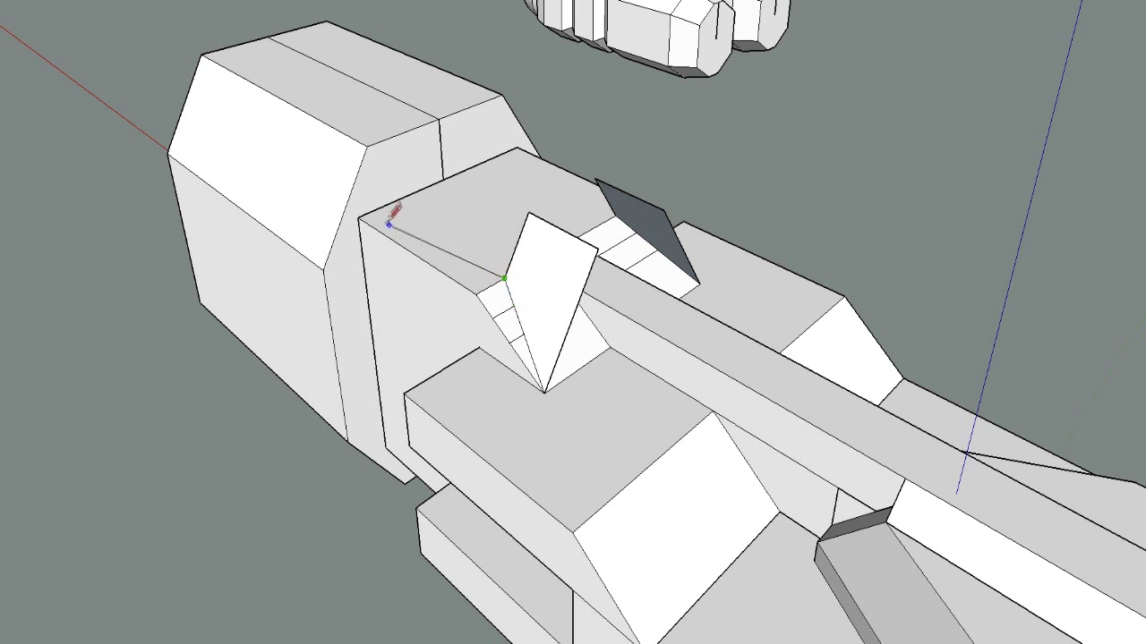
left_click(543, 391)
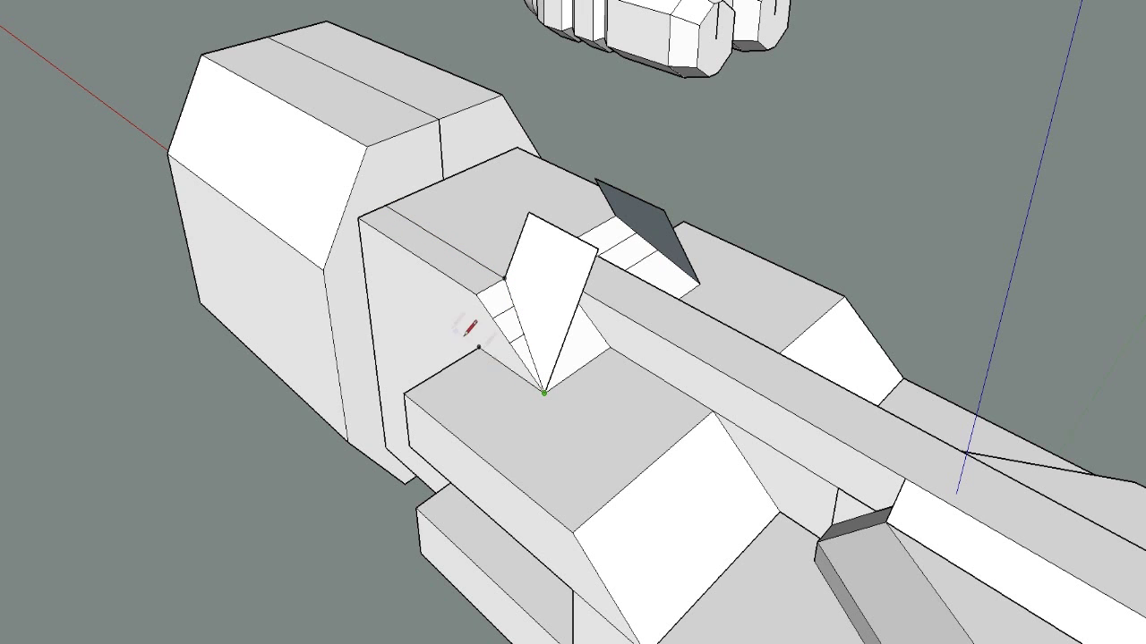
left_click(363, 266)
Draw the matching chamfer lines along the top and side faces on the tail block's opposite side
middle_click_drag(314, 96, 206, 228)
left_click(716, 168)
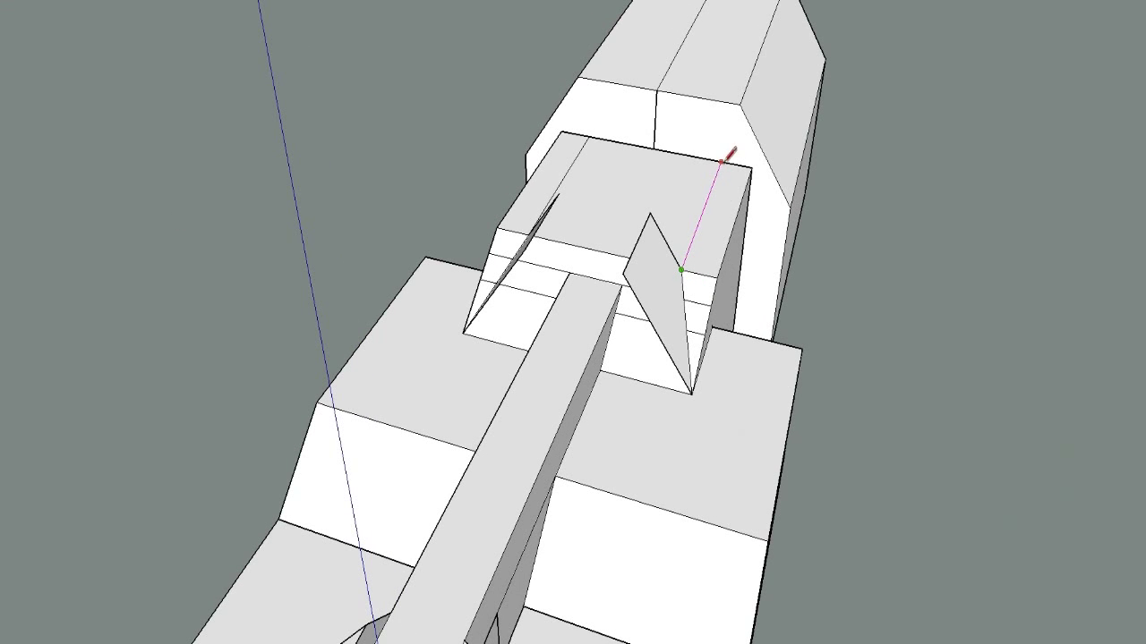
left_click(692, 394)
left_click(747, 212)
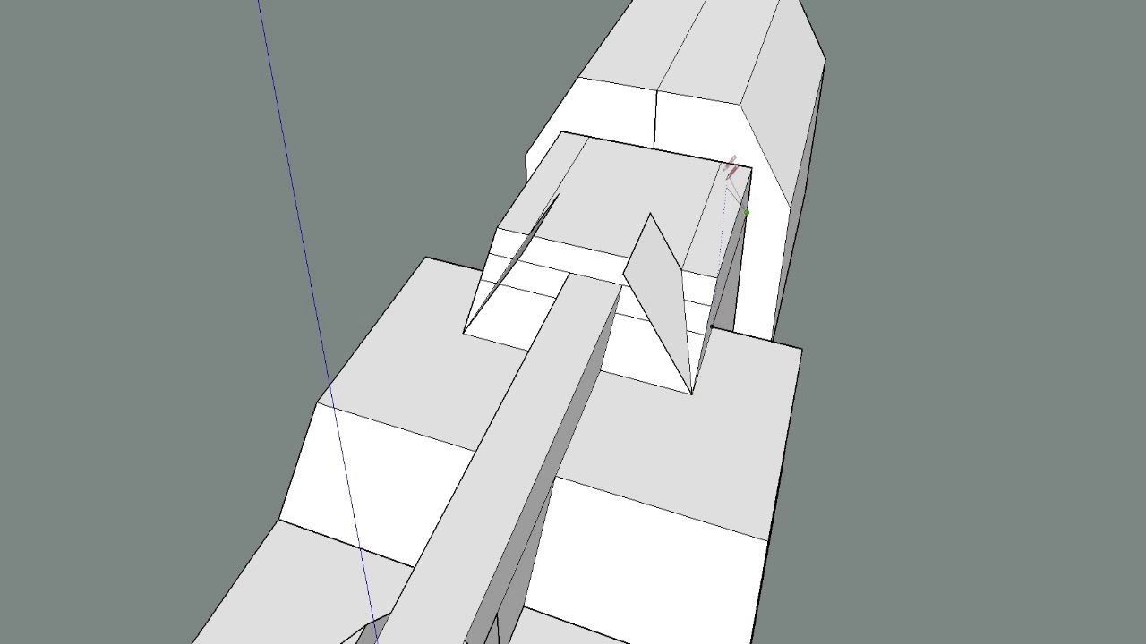
Erase the outer corner edges beyond the chamfer lines on one side of the tail block
mouse_move(422, 301)
middle_mouse_down()
mouse_move(580, 141)
mouse_move(482, 262)
middle_mouse_up()
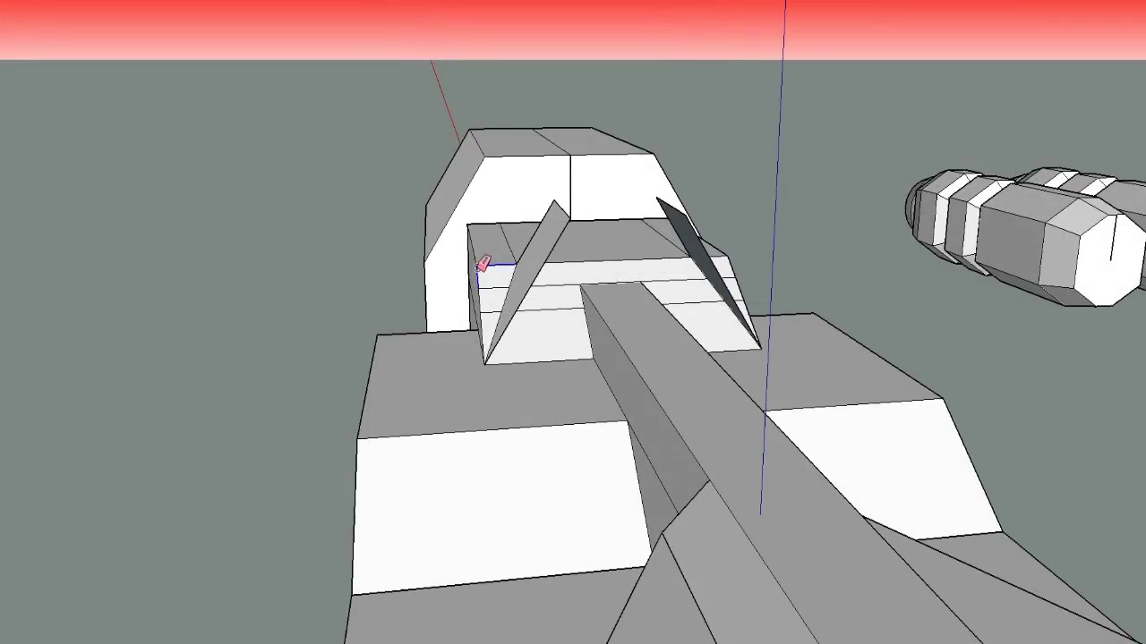
left_click(478, 269)
left_click(470, 222)
left_click(480, 291)
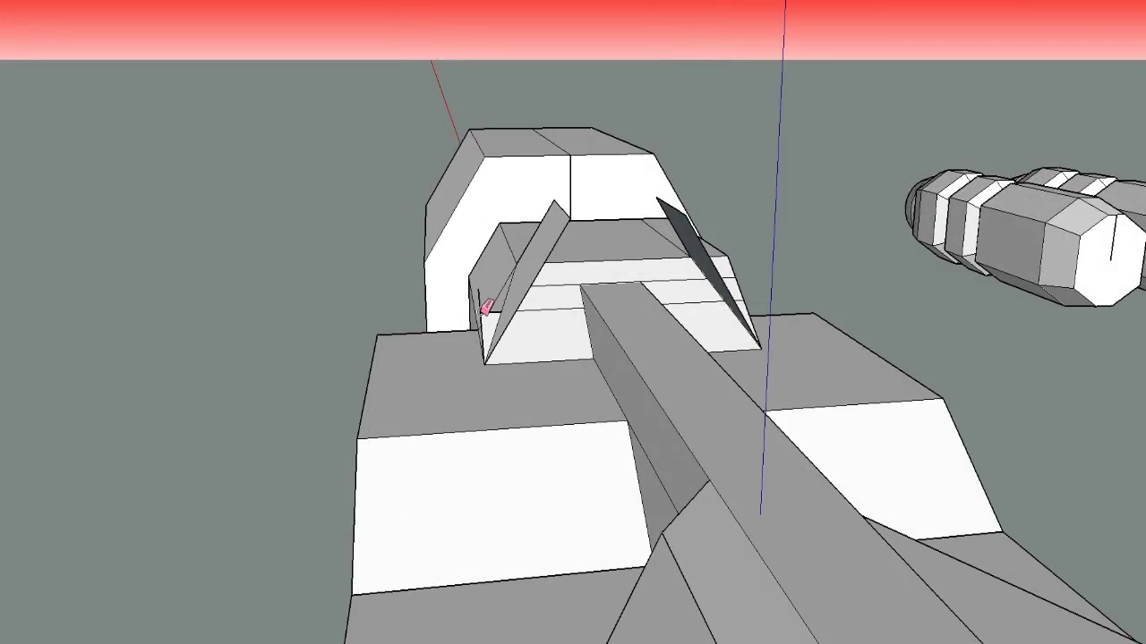
left_click(480, 313)
Erase both slanted guide faces, keeping the chamfer lines on the tail block
left_click(553, 203)
left_click(557, 239)
mouse_move(537, 320)
middle_mouse_down()
mouse_move(749, 278)
mouse_move(399, 310)
mouse_move(650, 292)
mouse_move(406, 371)
mouse_move(536, 377)
middle_mouse_up()
left_click(541, 237)
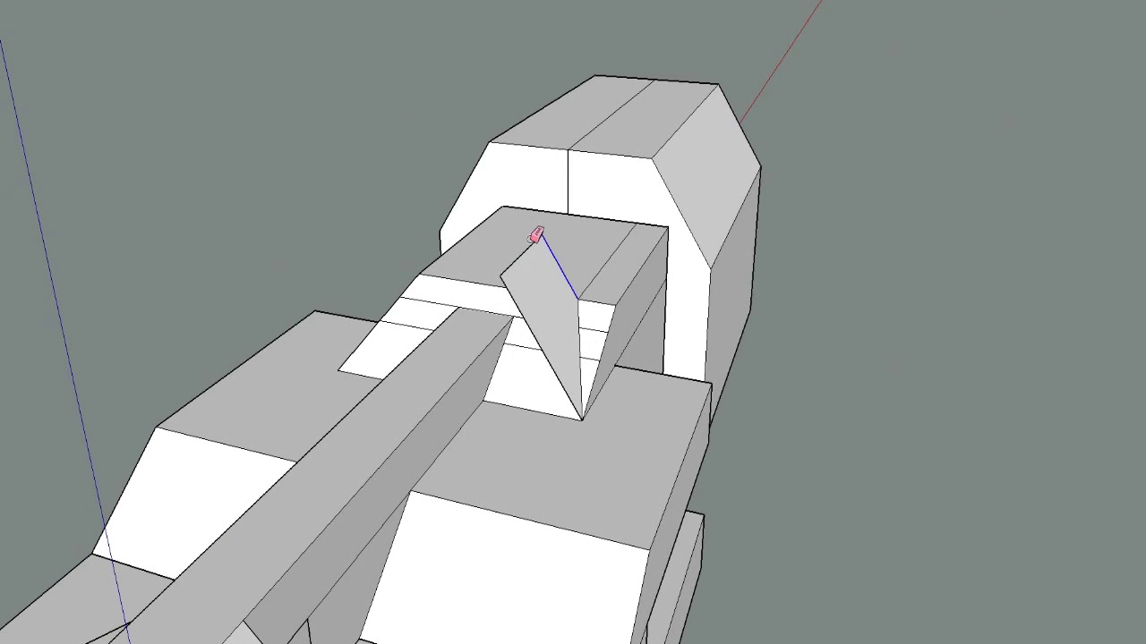
mouse_move(535, 236)
left_mouse_down()
mouse_move(522, 302)
mouse_move(587, 374)
mouse_move(586, 311)
mouse_move(576, 327)
left_mouse_up()
key("ctrl+z")
key("l")
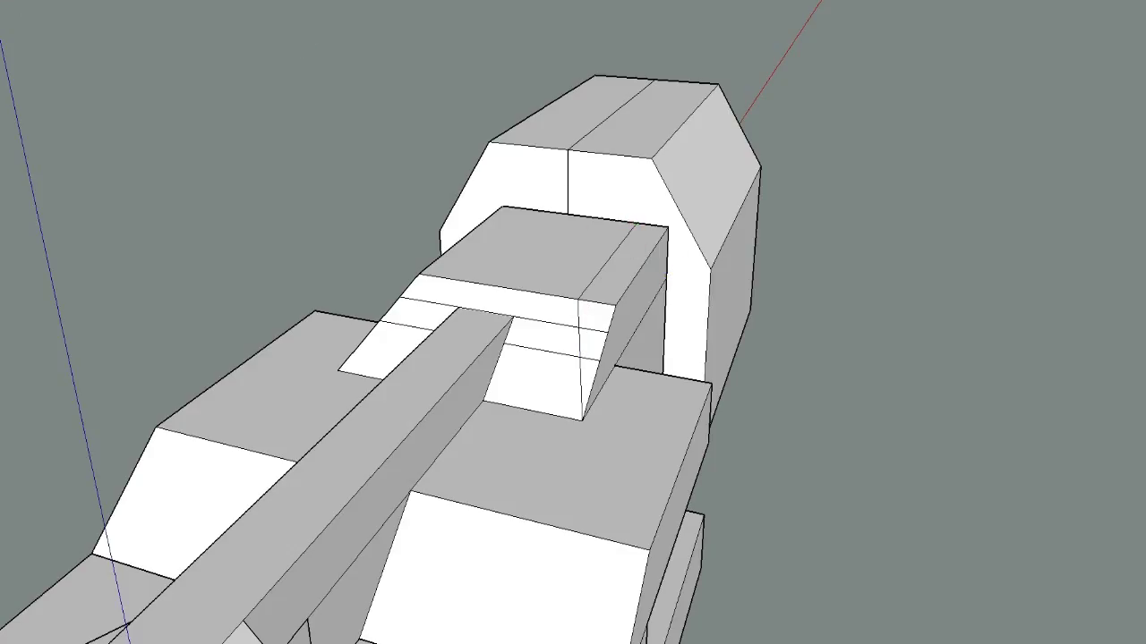
Erase the remaining outer corner edges to finish the chamfer on the tail block's other side
left_click(608, 333)
left_click(614, 306)
left_click(598, 362)
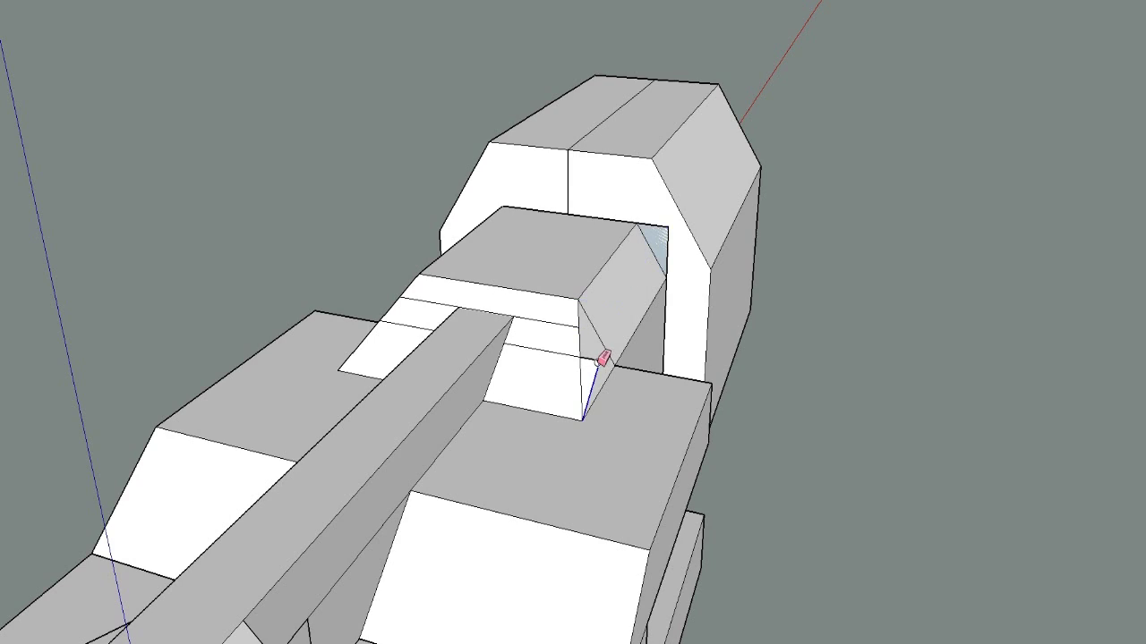
left_click(666, 232)
mouse_move(667, 222)
middle_mouse_down()
mouse_move(478, 366)
mouse_move(558, 205)
mouse_move(457, 235)
mouse_move(495, 312)
mouse_move(427, 412)
mouse_move(650, 350)
mouse_move(634, 392)
middle_mouse_up()
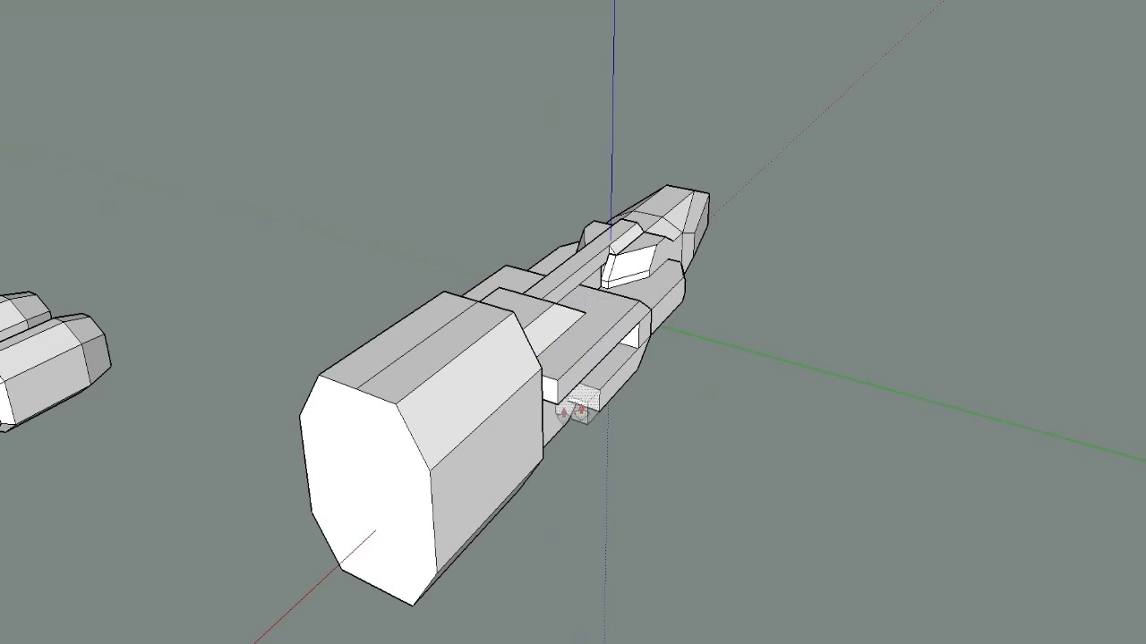
Extend the lower side arm's rear end with Push/Pull to line up with the upper arm's rear end
mouse_move(493, 332)
middle_mouse_down()
mouse_move(265, 332)
mouse_move(581, 307)
mouse_move(295, 242)
mouse_move(670, 307)
mouse_move(519, 331)
mouse_move(681, 317)
mouse_move(304, 355)
mouse_move(488, 363)
mouse_move(225, 366)
mouse_move(540, 428)
middle_mouse_up()
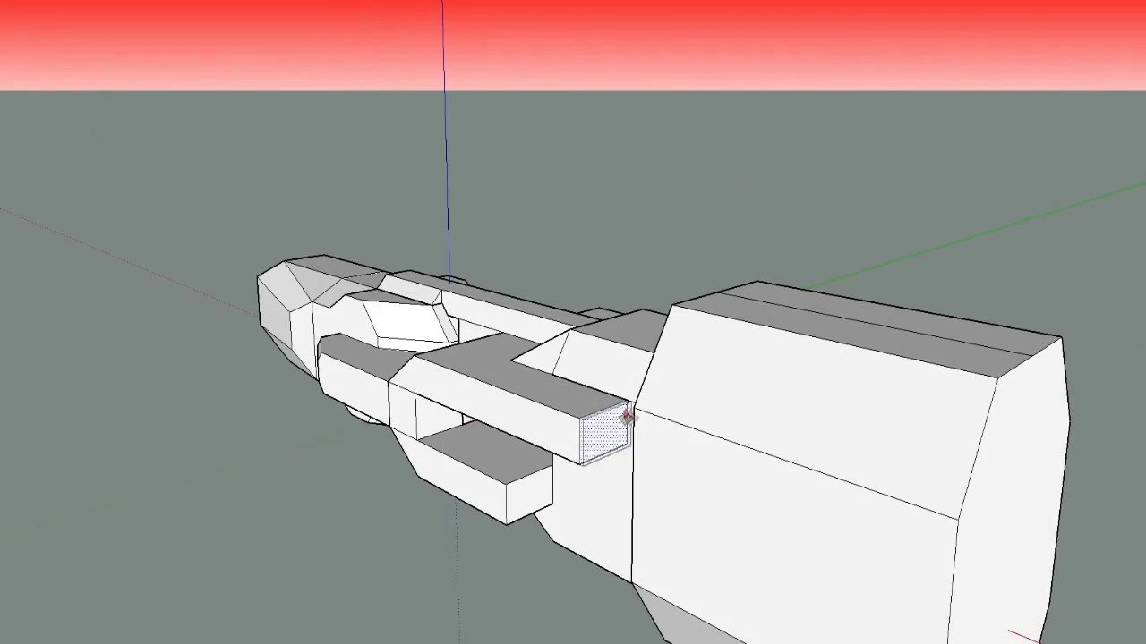
left_click_drag(562, 469, 621, 465)
Trace the raised tail block's slanted side edge and top edge where they meet the large octagonal section
mouse_move(509, 300)
middle_mouse_down()
mouse_move(746, 396)
mouse_move(484, 348)
mouse_move(545, 307)
mouse_move(514, 376)
mouse_move(454, 371)
mouse_move(872, 299)
middle_mouse_up()
mouse_move(508, 338)
middle_mouse_down()
mouse_move(545, 313)
mouse_move(225, 350)
mouse_move(388, 307)
mouse_move(553, 291)
mouse_move(452, 322)
middle_mouse_up()
scroll(429, 296, "up", 2)
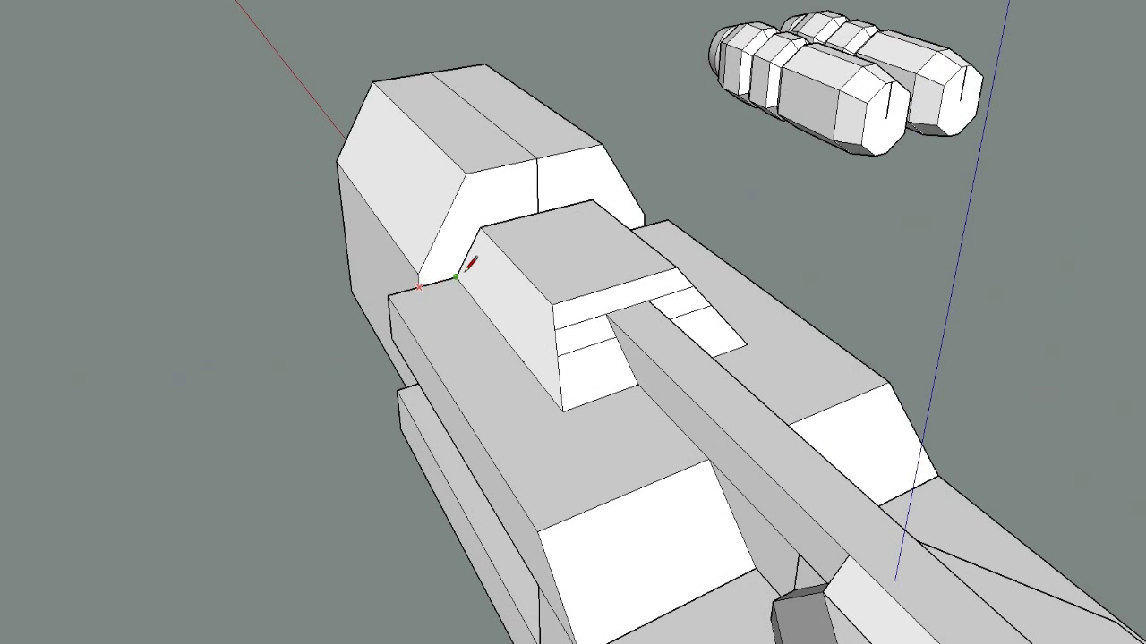
left_click(456, 278)
left_click(481, 227)
left_click(536, 214)
Erase the horizontal division lines on the raised block's front slope on both sides of the central spine
scroll(542, 281, "down", 5)
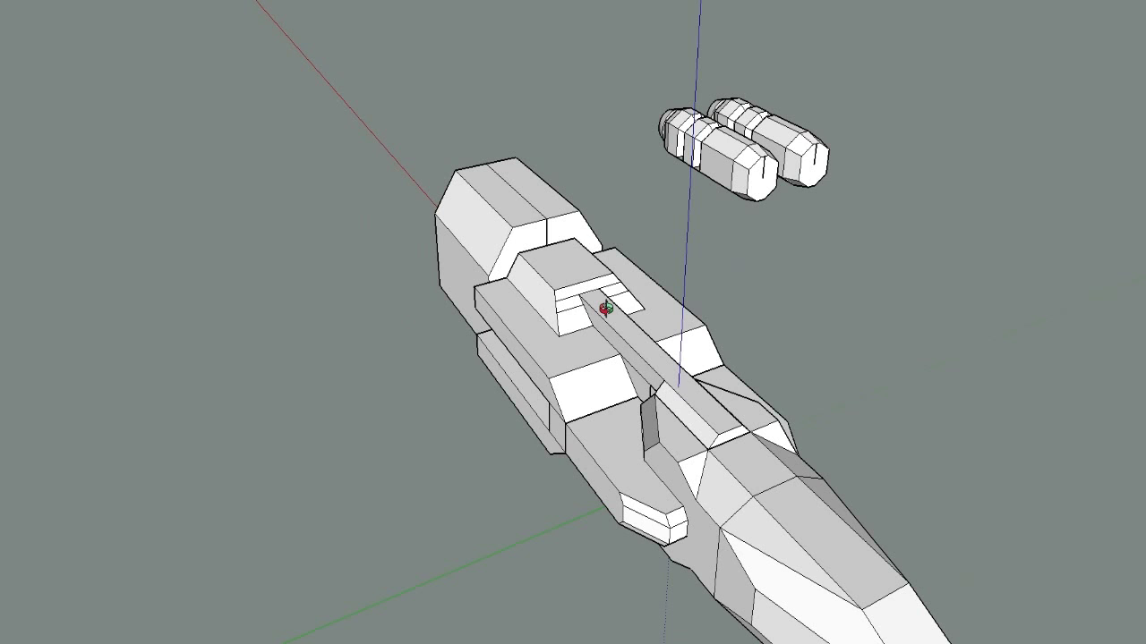
mouse_move(606, 309)
middle_mouse_down()
mouse_move(539, 281)
mouse_move(627, 337)
mouse_move(605, 387)
middle_mouse_up()
key("e")
left_click_drag(469, 275, 469, 303)
left_click_drag(547, 271, 549, 298)
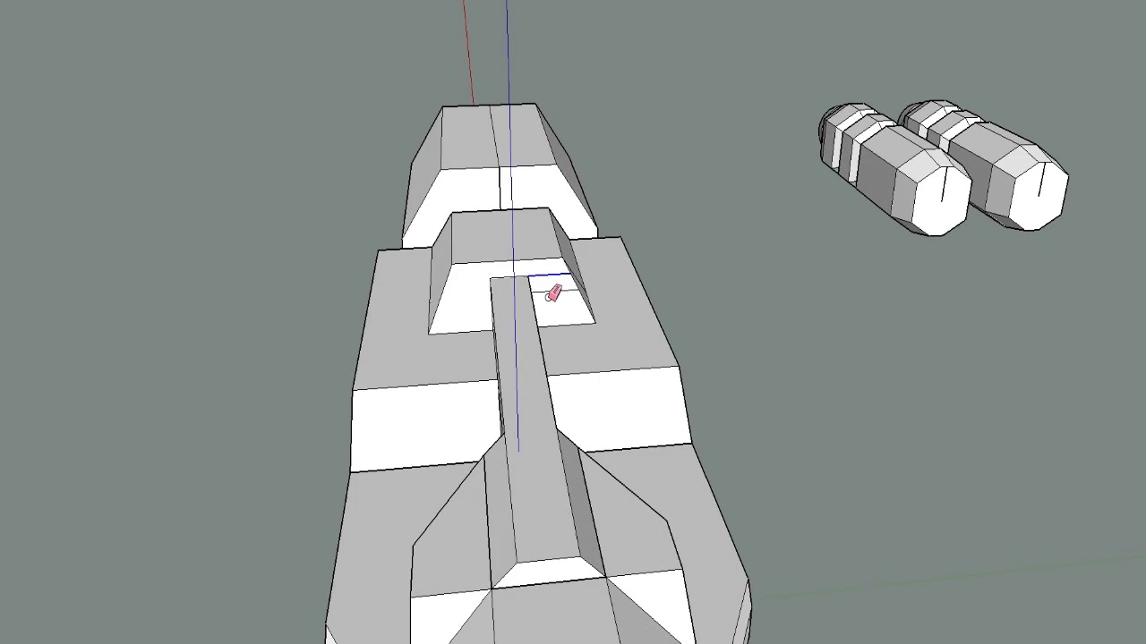
Examine the ship's overall shape from the rear, front and top, including the octagonal tail section
middle_click_drag(455, 286, 300, 310)
mouse_move(588, 279)
middle_mouse_down()
mouse_move(415, 256)
mouse_move(460, 246)
mouse_move(460, 197)
mouse_move(418, 278)
mouse_move(163, 251)
mouse_move(243, 241)
mouse_move(608, 304)
middle_mouse_up()
scroll(608, 304, "up", 3)
mouse_move(365, 386)
middle_mouse_down()
mouse_move(352, 394)
mouse_move(268, 367)
mouse_move(677, 376)
mouse_move(922, 461)
mouse_move(739, 384)
mouse_move(647, 404)
middle_mouse_up()
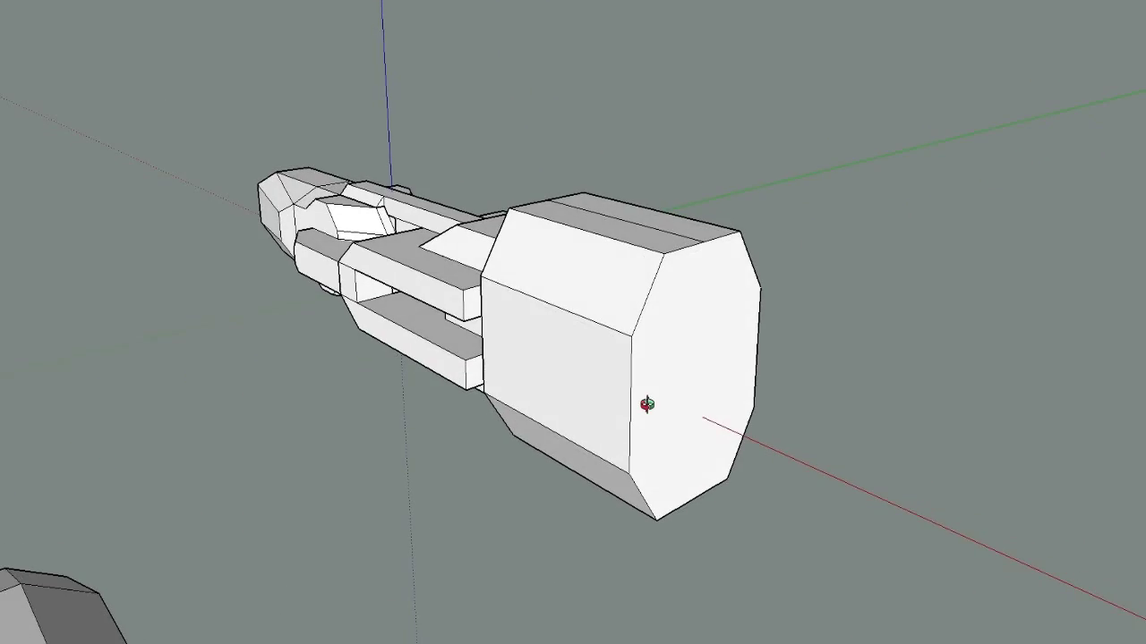
scroll(418, 271, "up", 2)
mouse_move(565, 216)
middle_mouse_down()
mouse_move(463, 552)
mouse_move(475, 335)
mouse_move(439, 439)
mouse_move(543, 419)
mouse_move(325, 460)
mouse_move(621, 337)
mouse_move(617, 191)
mouse_move(635, 439)
mouse_move(624, 319)
mouse_move(625, 370)
middle_mouse_up()
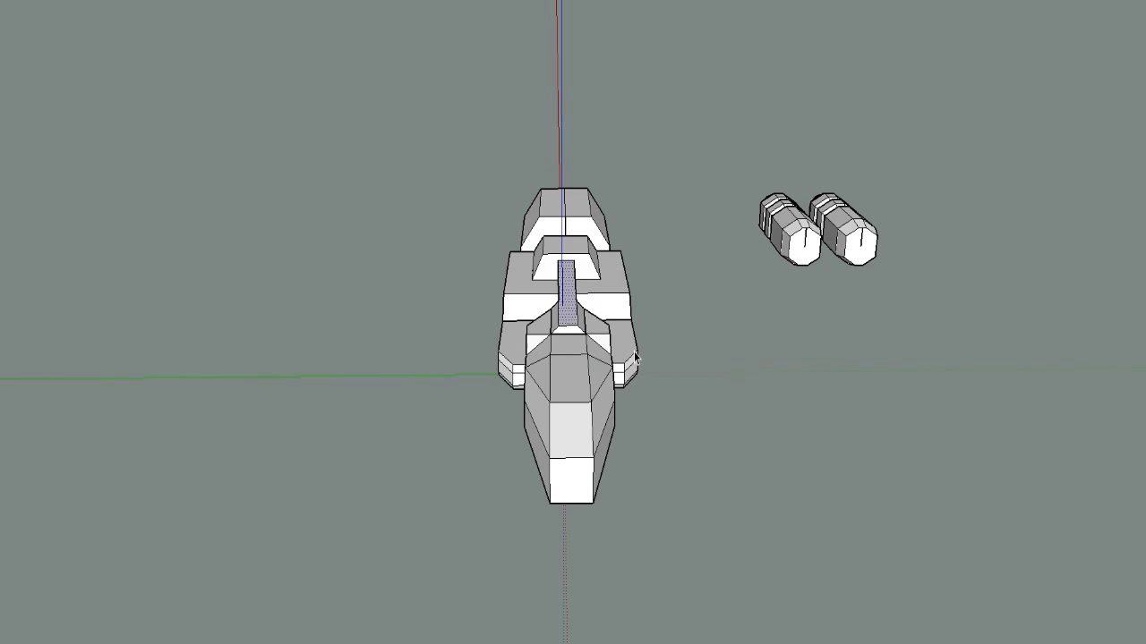
middle_click_drag(348, 304, 574, 365)
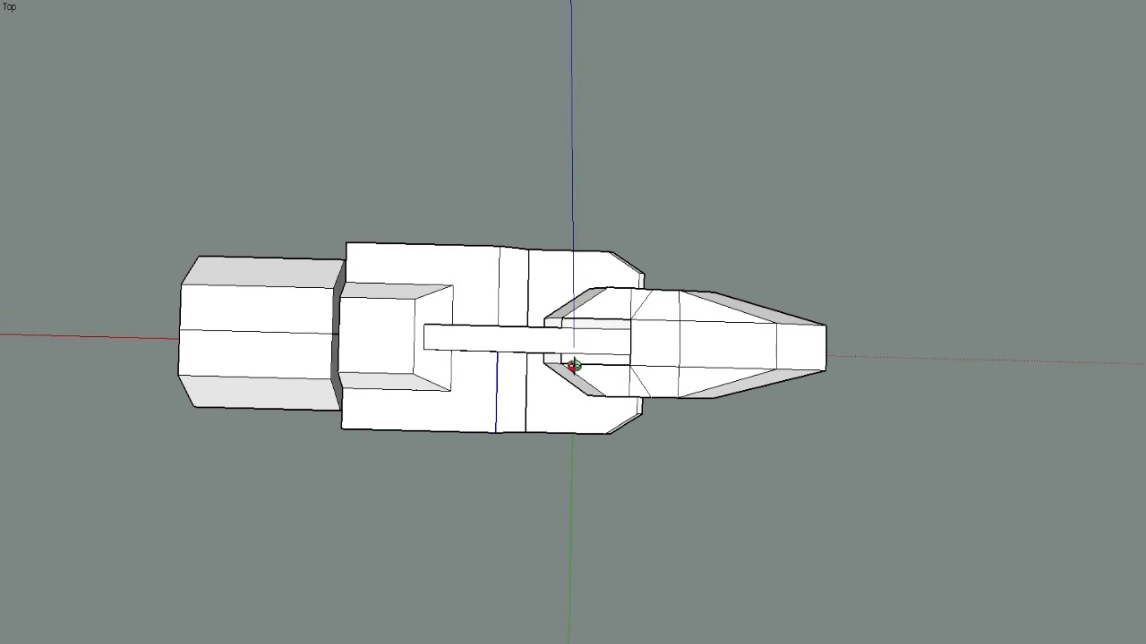
left_click(316, 380)
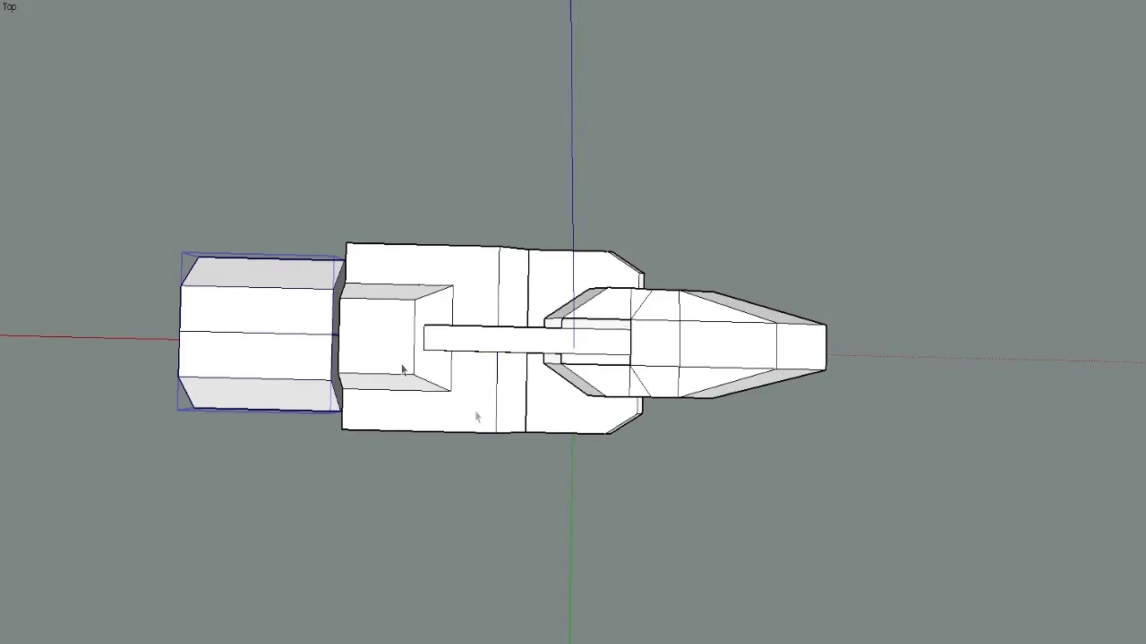
left_click(600, 430)
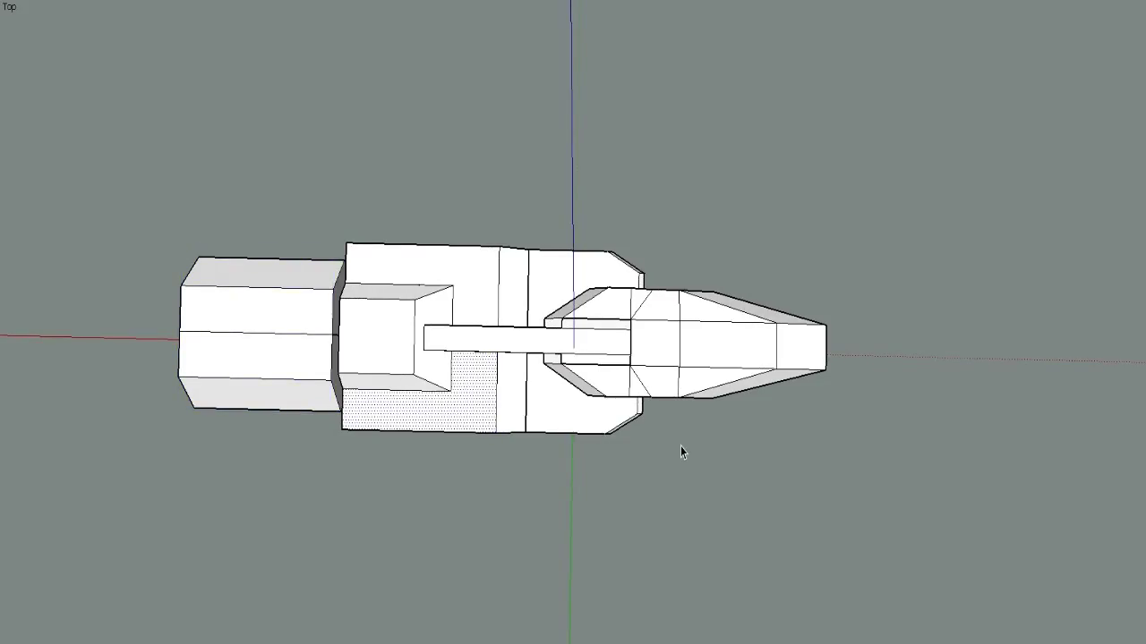
Draw two guide lines forward from the midpoints of the nose's front edges and join their ends with a vertical line
middle_click_drag(680, 447, 421, 462)
scroll(819, 268, "up", 3)
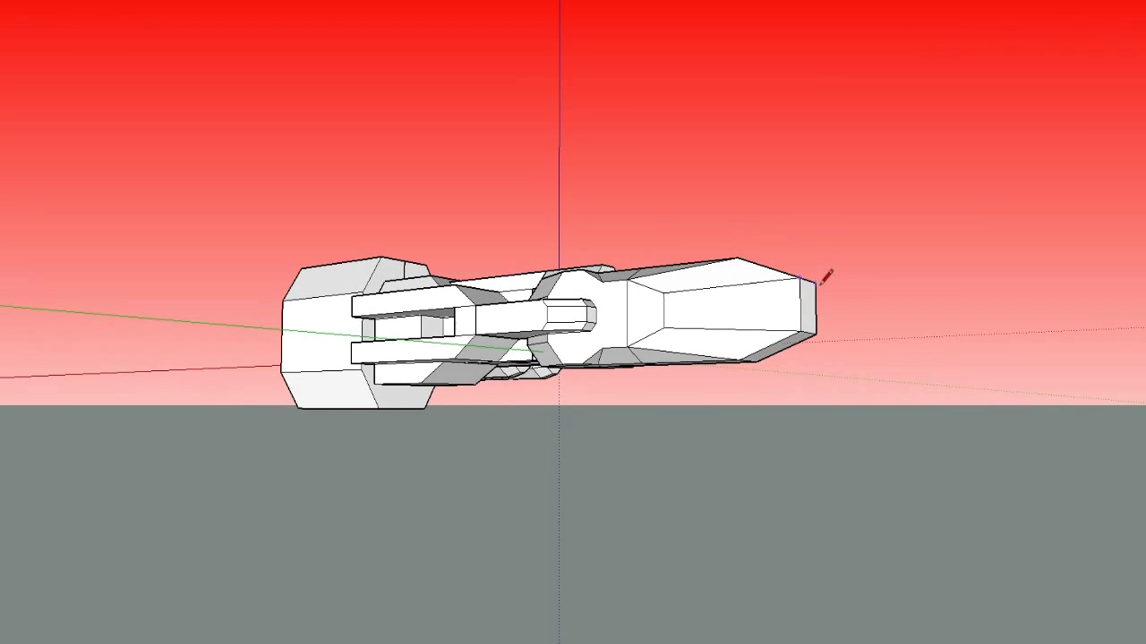
mouse_move(808, 280)
left_mouse_down()
mouse_move(891, 265)
mouse_move(886, 273)
left_mouse_up()
mouse_move(697, 402)
middle_mouse_down()
mouse_move(726, 259)
mouse_move(698, 288)
middle_mouse_up()
left_click(744, 291)
left_click(897, 251)
left_click(884, 162)
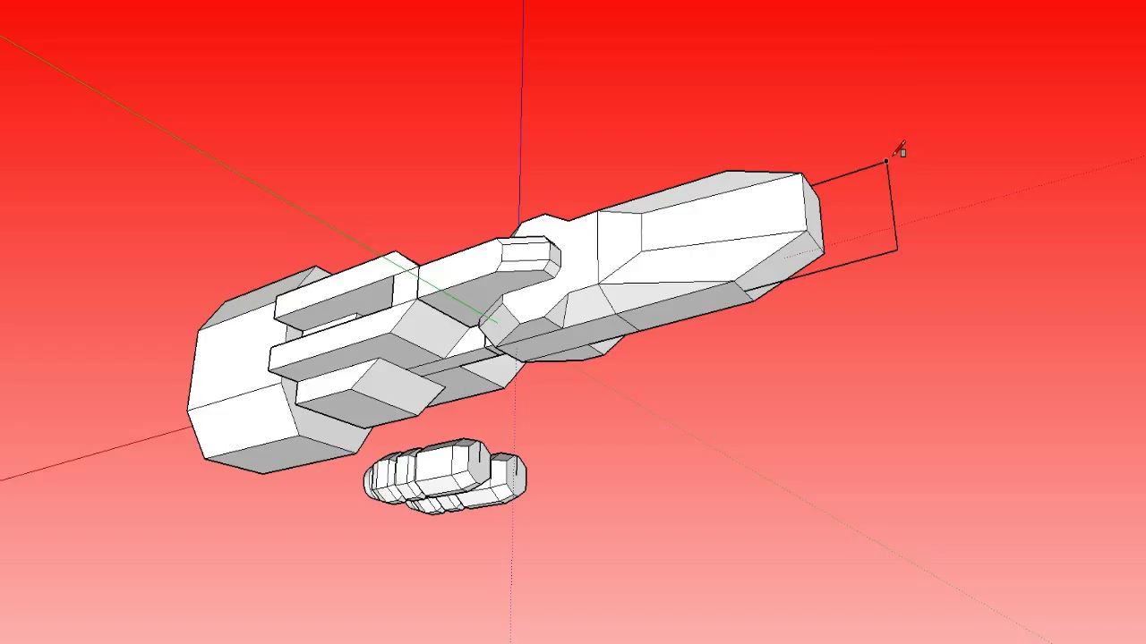
Extend the vertical line above and below the nose and draw a lengthwise rectangle from it past the ship's tail
left_click(873, 56)
left_click(874, 56)
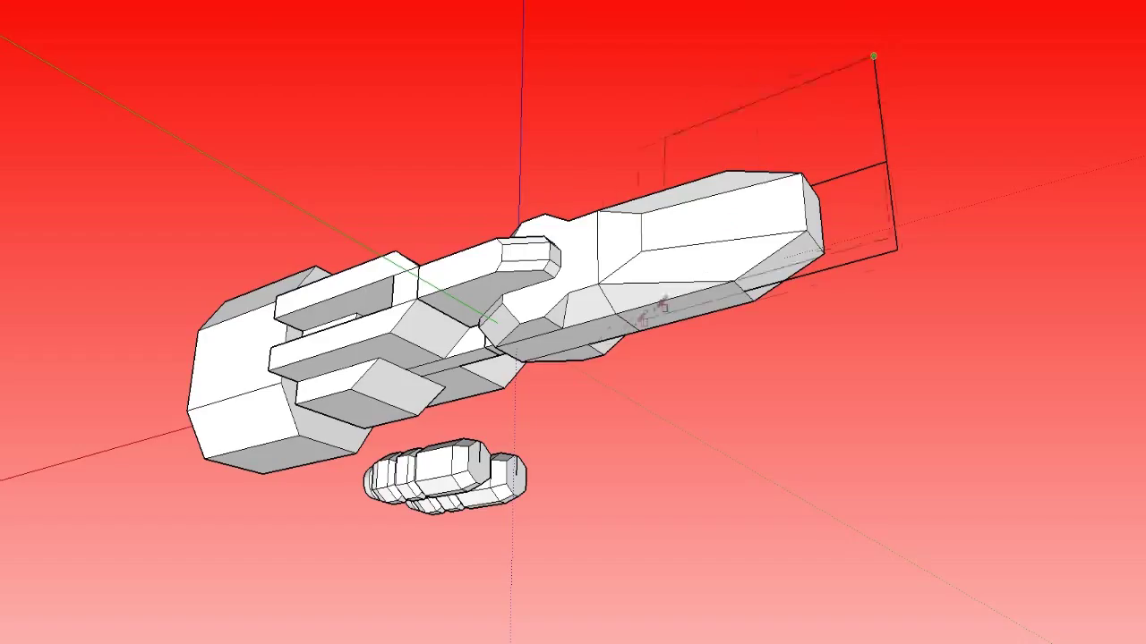
key("ctrl+z")
left_click(896, 250)
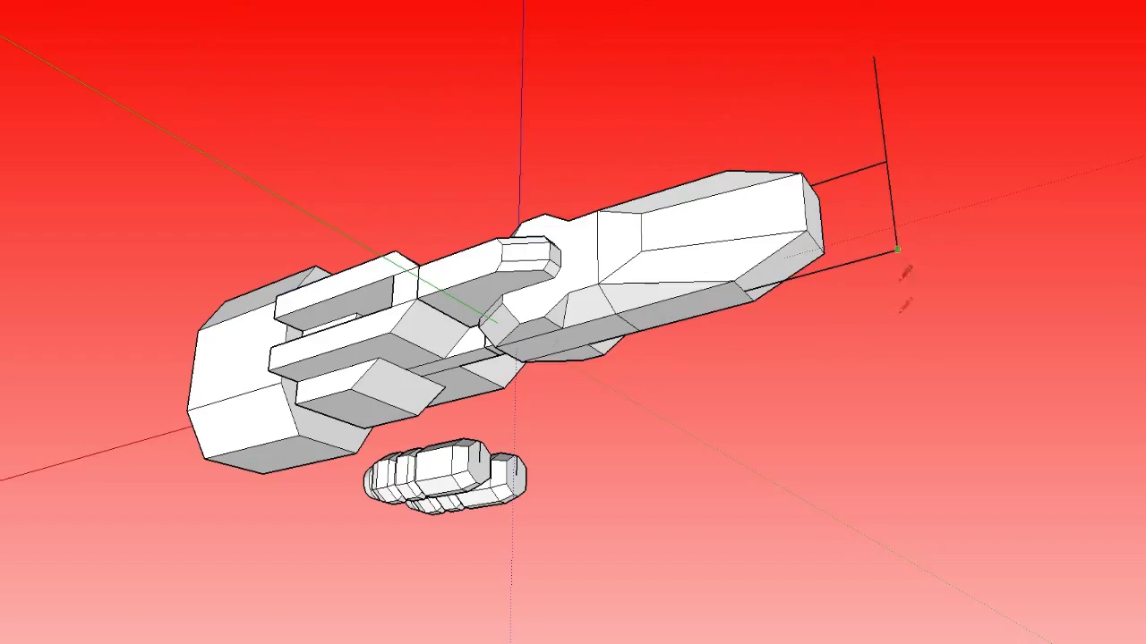
left_click(913, 387)
left_click(874, 56)
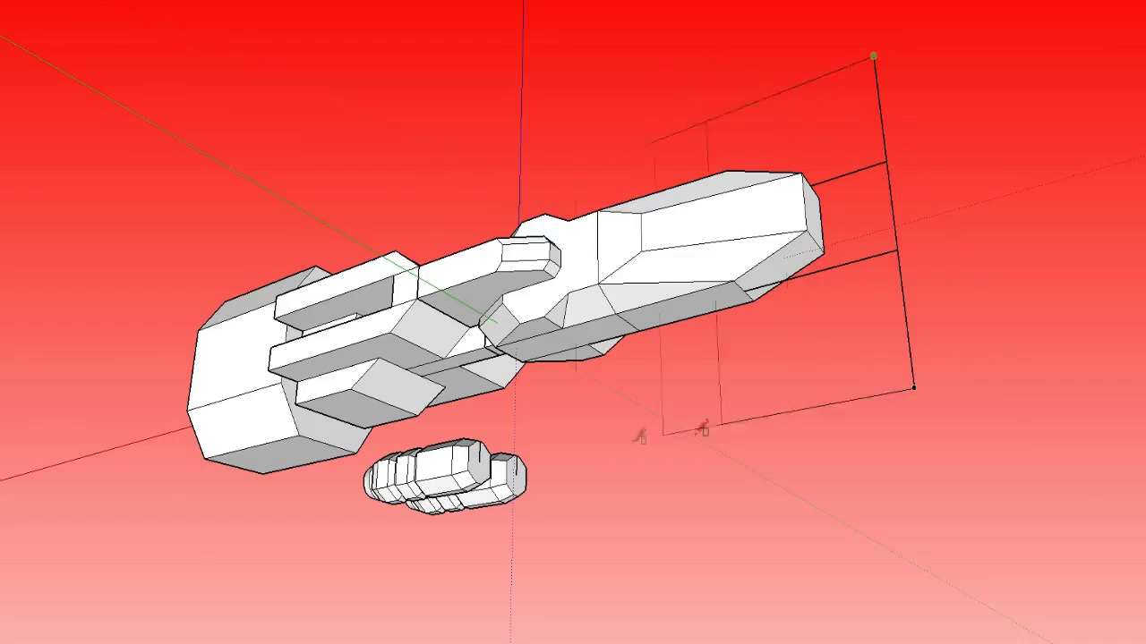
left_click(166, 527)
Erase the guide lines at the nose and retrace the rectangle's rear edge to form a vertical centre plane
mouse_move(375, 173)
middle_mouse_down()
mouse_move(427, 256)
mouse_move(736, 491)
mouse_move(235, 331)
middle_mouse_up()
key("e")
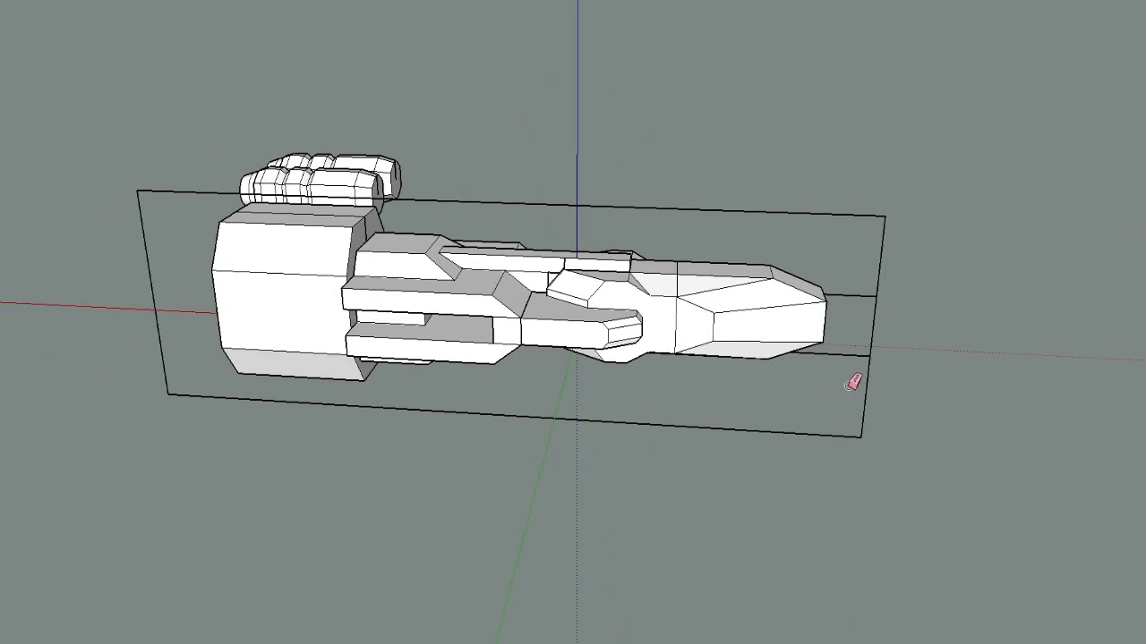
left_click_drag(849, 385, 850, 292)
key("l")
left_click(137, 191)
left_click(167, 395)
Examine the nose hull, tail section and side arm components beside the centre plane, selecting them in turn
middle_click_drag(203, 243, 529, 326)
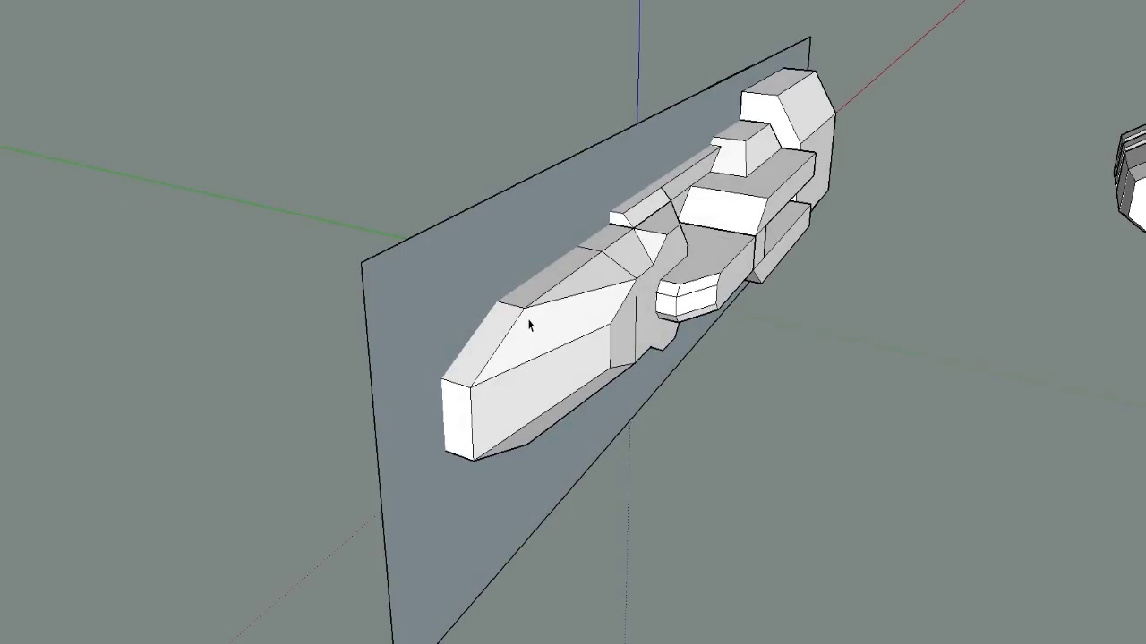
middle_click_drag(529, 325, 525, 332)
left_click(524, 332)
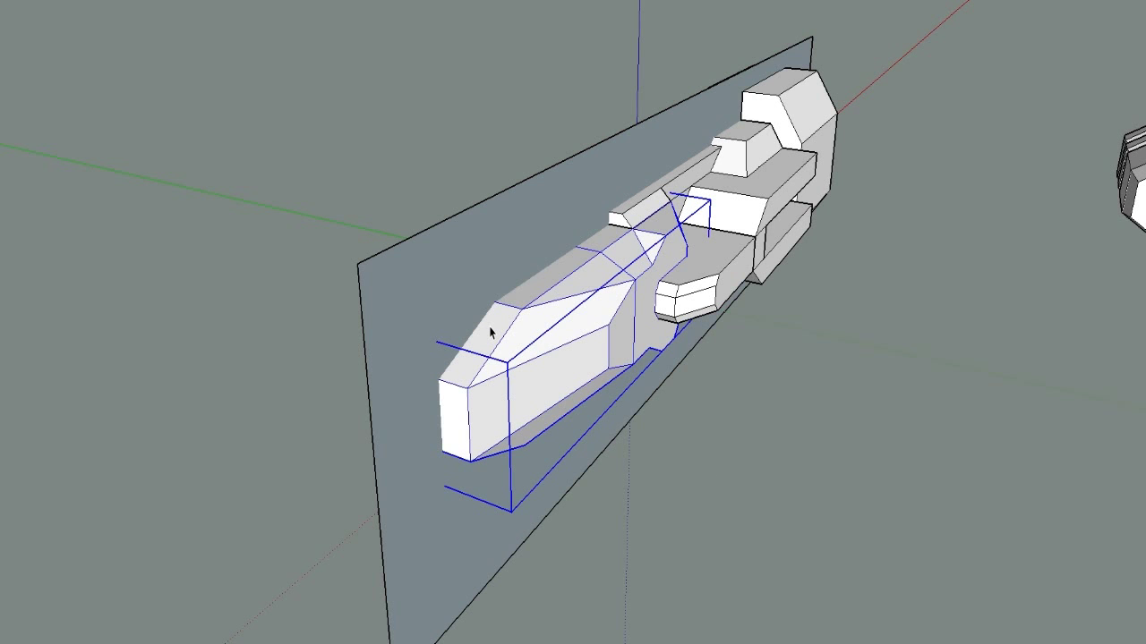
middle_click_drag(490, 333, 499, 450)
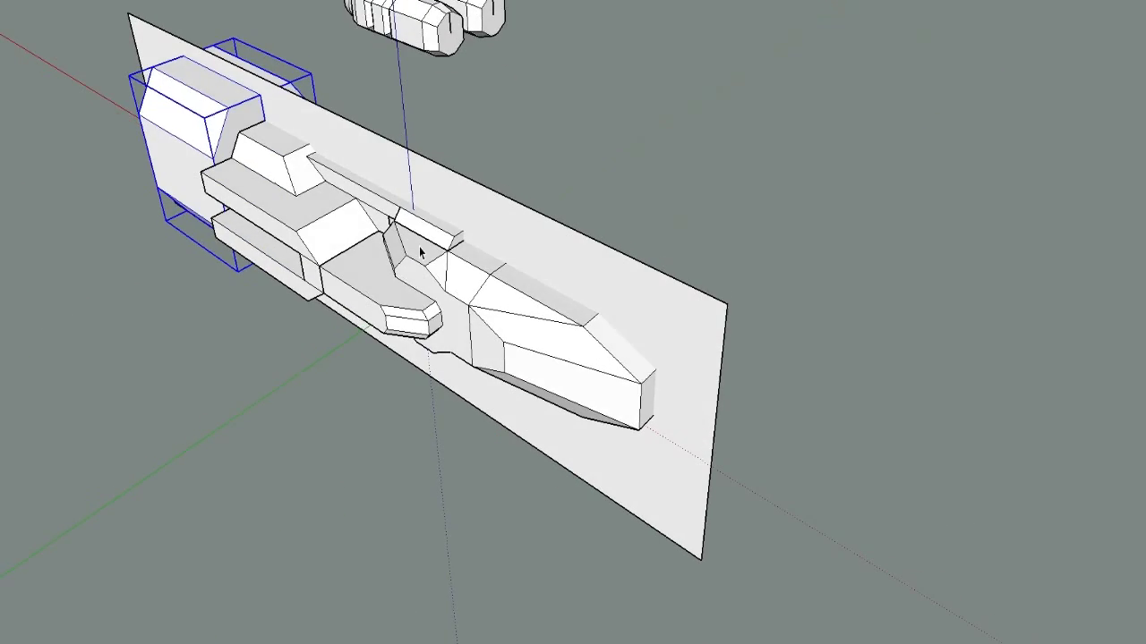
scroll(420, 252, "up", 1)
left_click(416, 257)
left_click(382, 295)
middle_click_drag(382, 295, 571, 359)
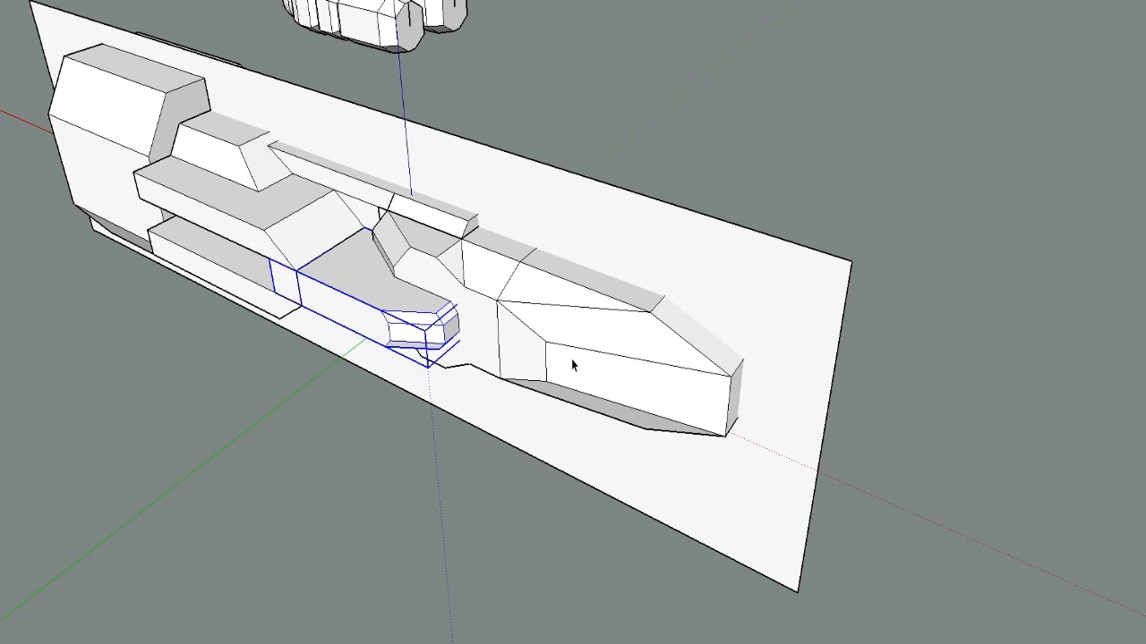
Open the nose hull group and draw its centreline along the top, front and underside where the plane crosses it
left_click(571, 359)
middle_click_drag(571, 359, 520, 338)
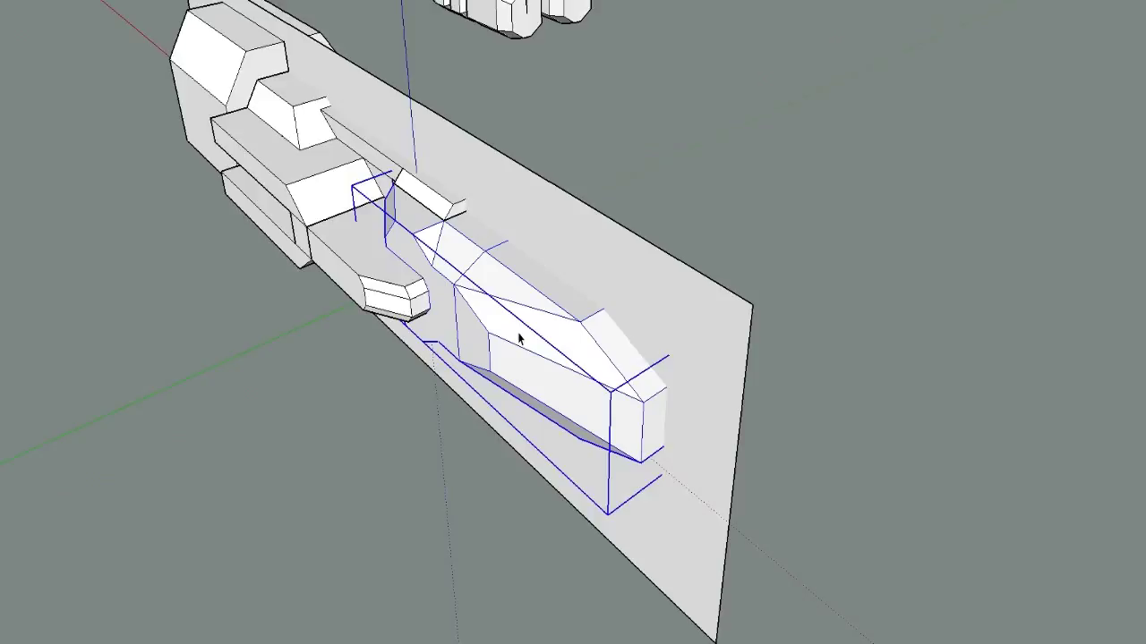
double_click(519, 337)
key("l")
left_click(466, 211)
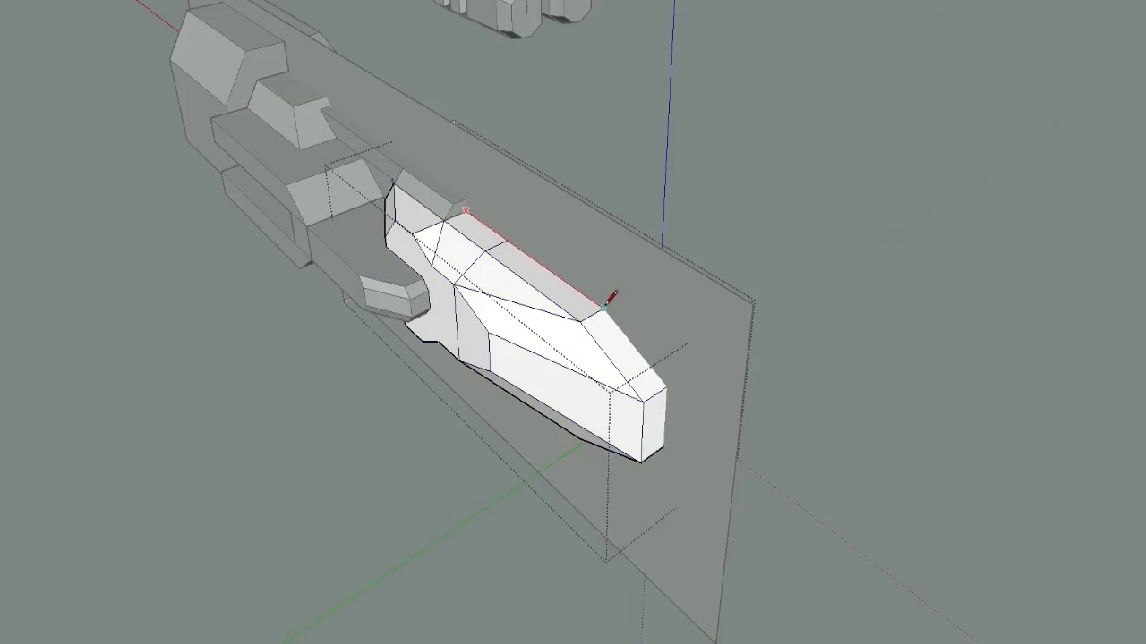
left_click(605, 307)
left_click(666, 388)
left_click(663, 446)
mouse_move(530, 466)
middle_mouse_down()
mouse_move(665, 84)
mouse_move(747, 113)
middle_mouse_up()
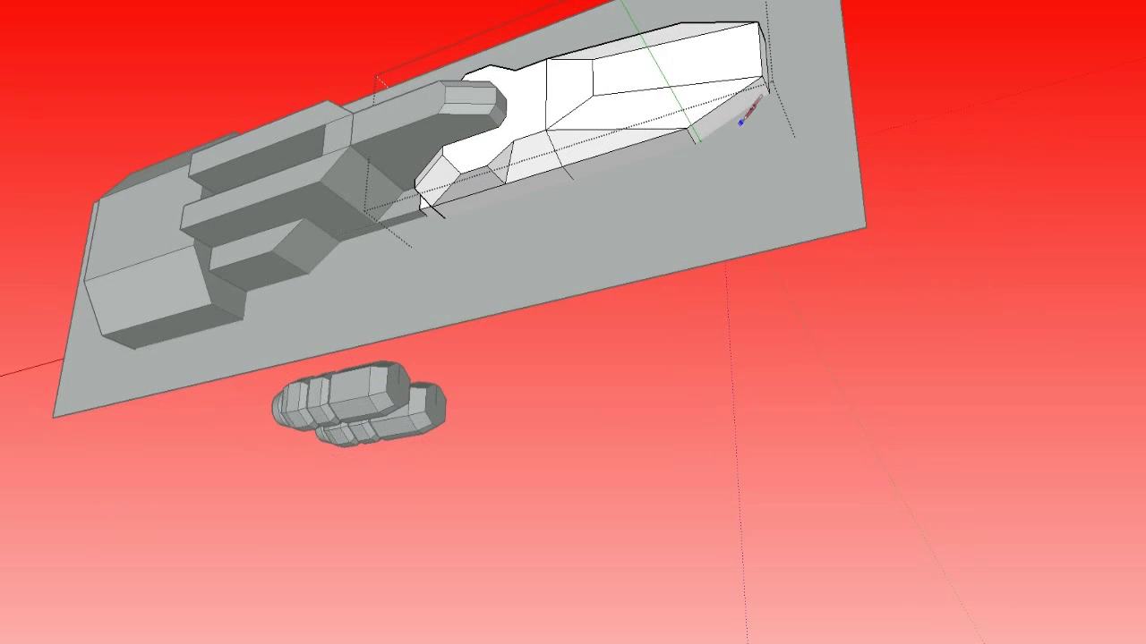
left_click(695, 143)
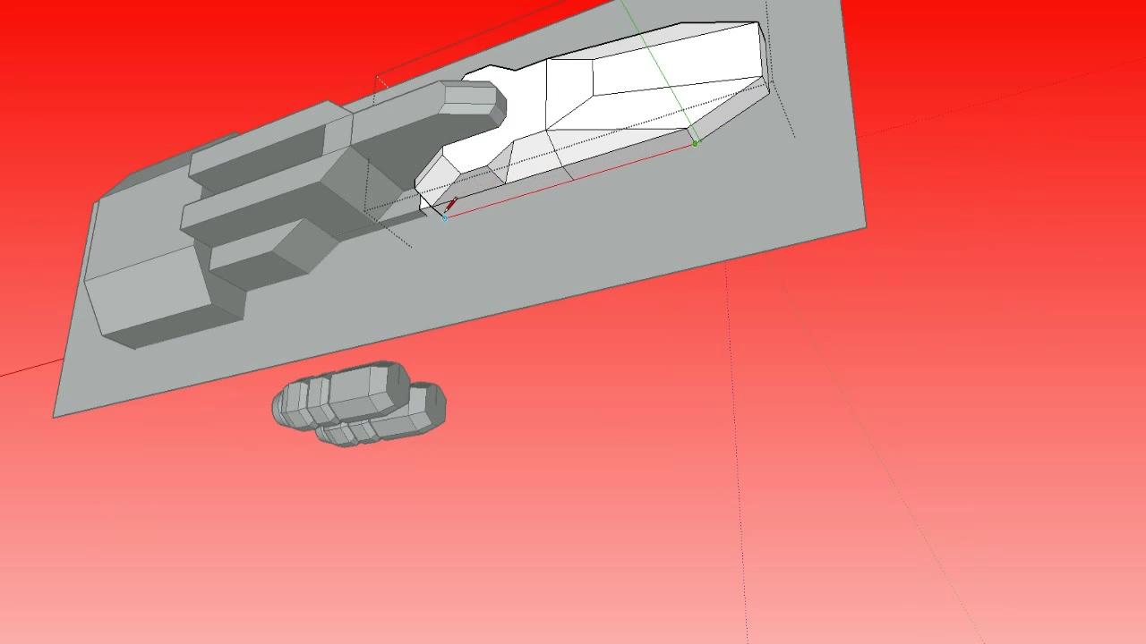
scroll(591, 184, "up", 8)
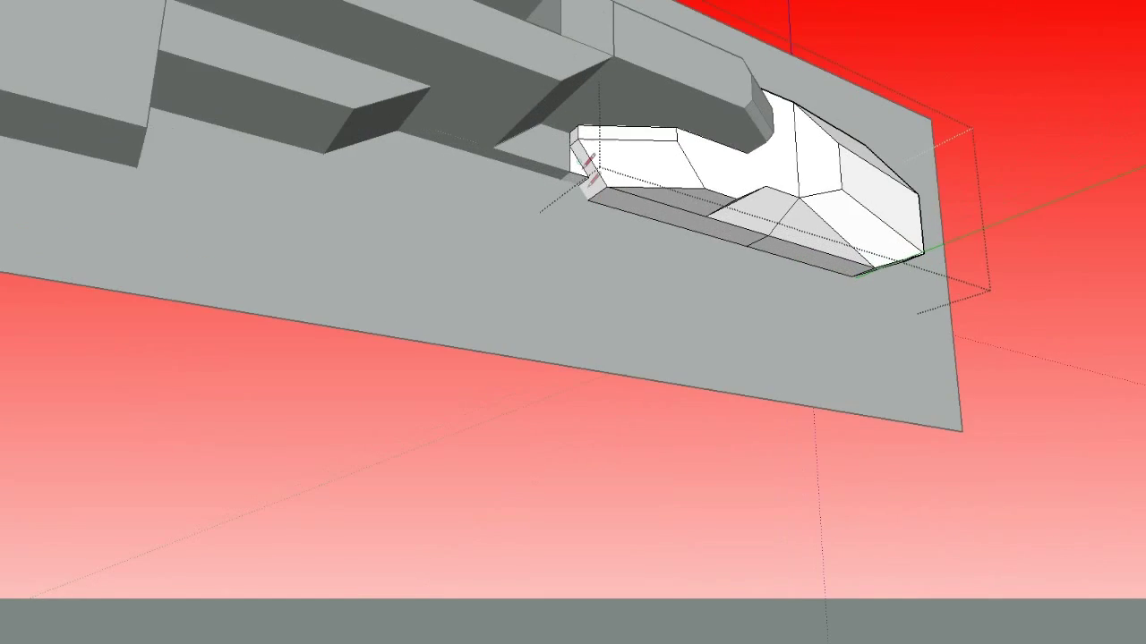
left_click(543, 166)
Leave the nose hull group and place a copy of it beside the ship, clear of the centre plane
middle_click_drag(647, 234, 511, 343)
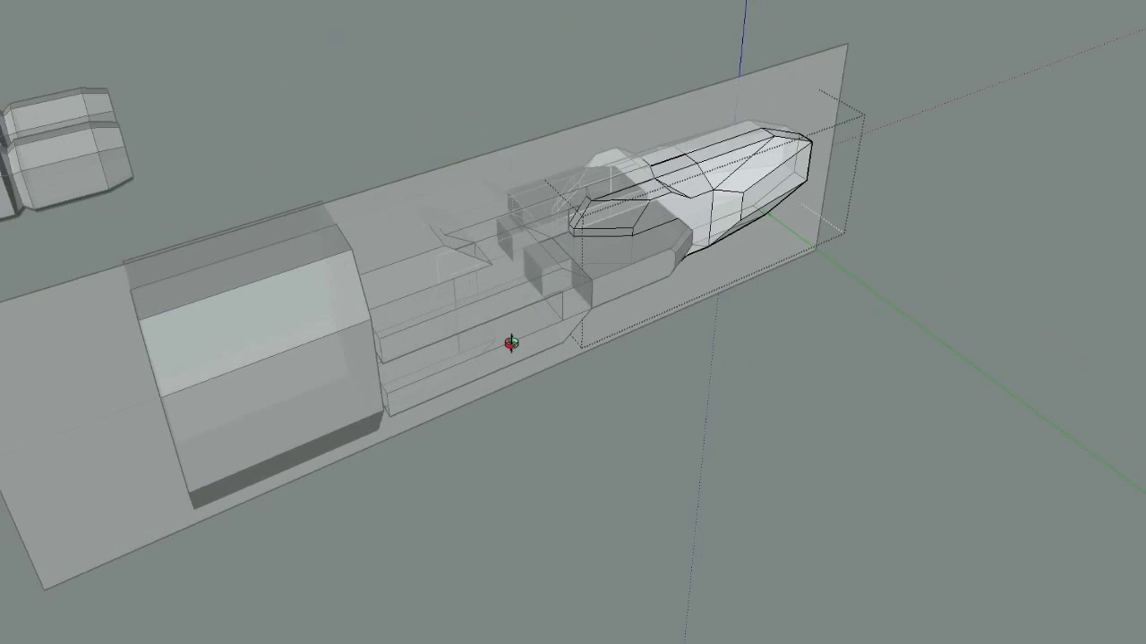
scroll(680, 353, "down", 3)
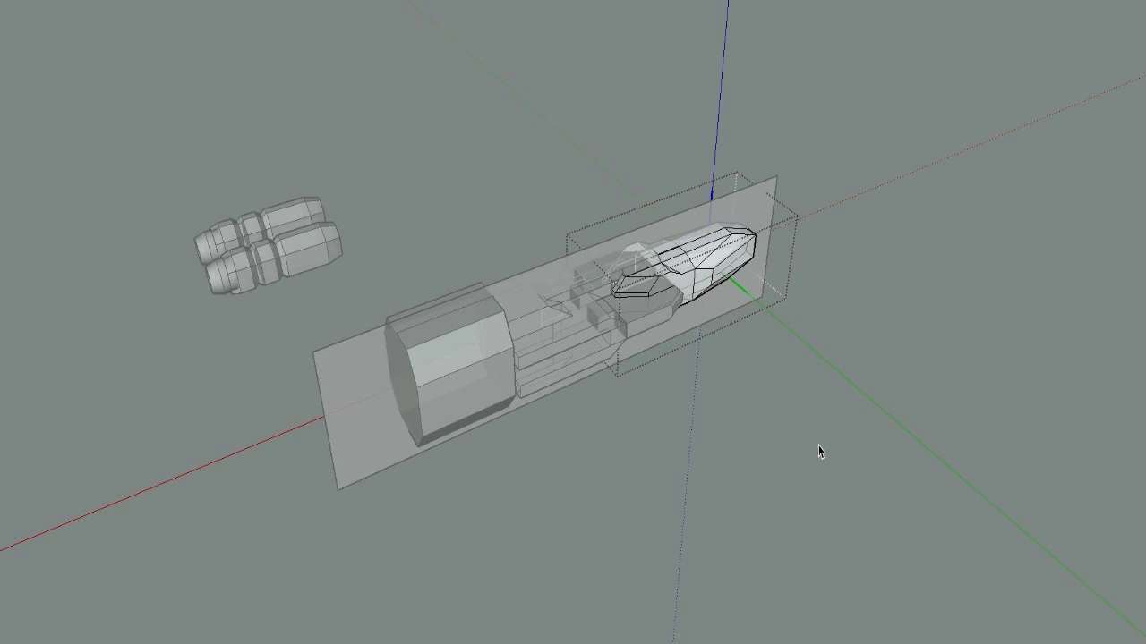
scroll(818, 447, "down", 1)
left_click(818, 447)
left_click(717, 284)
key("m")
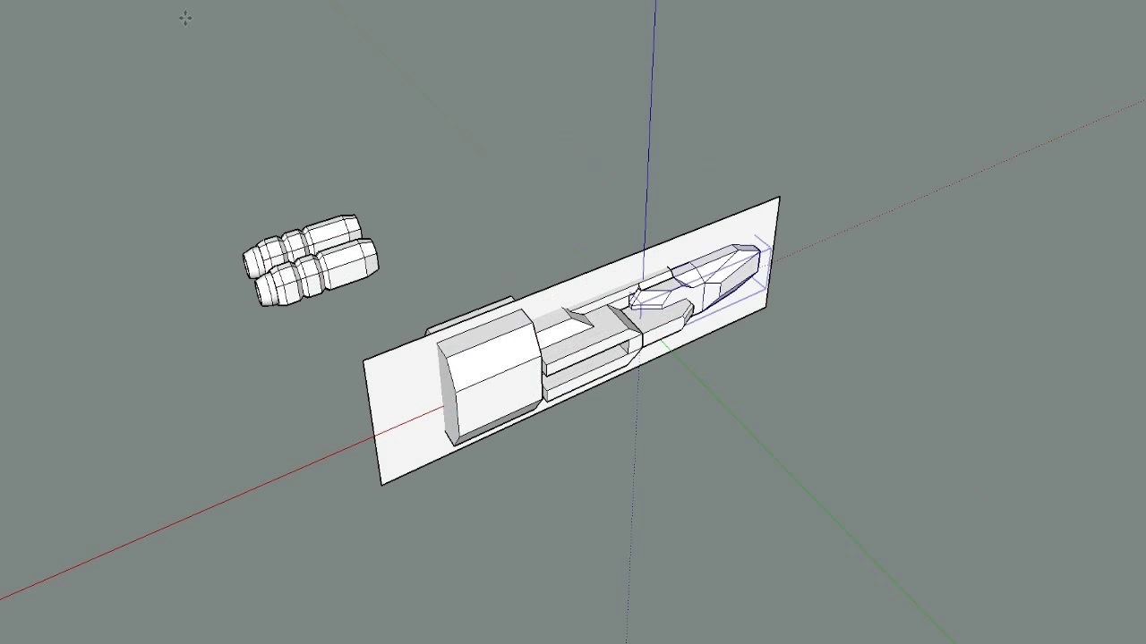
left_click_drag(567, 141, 700, 257)
key("ctrl")
Open the copied nose hull and add the missing centreline segments between its top and the rear spine
scroll(844, 388, "up", 6)
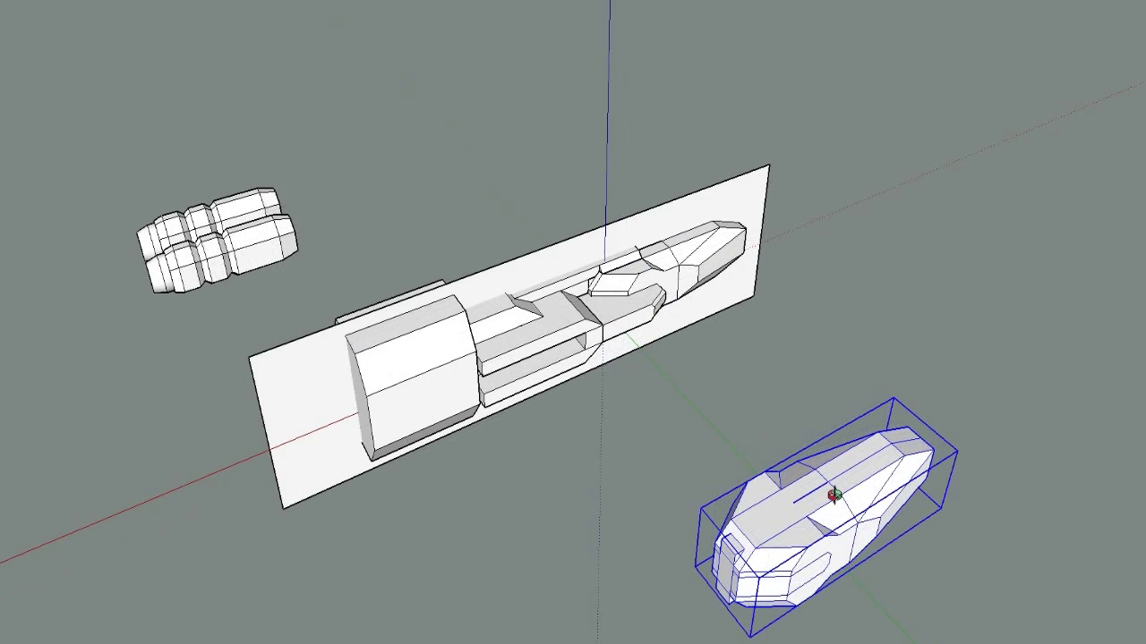
middle_click_drag(625, 411, 642, 392)
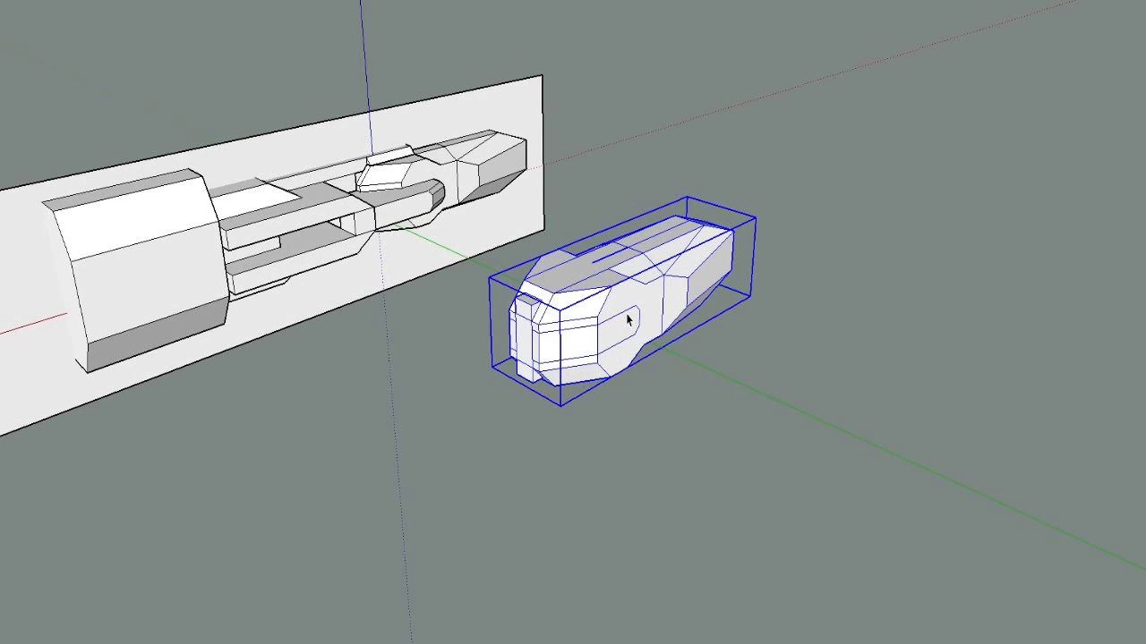
double_click(627, 319)
key("l")
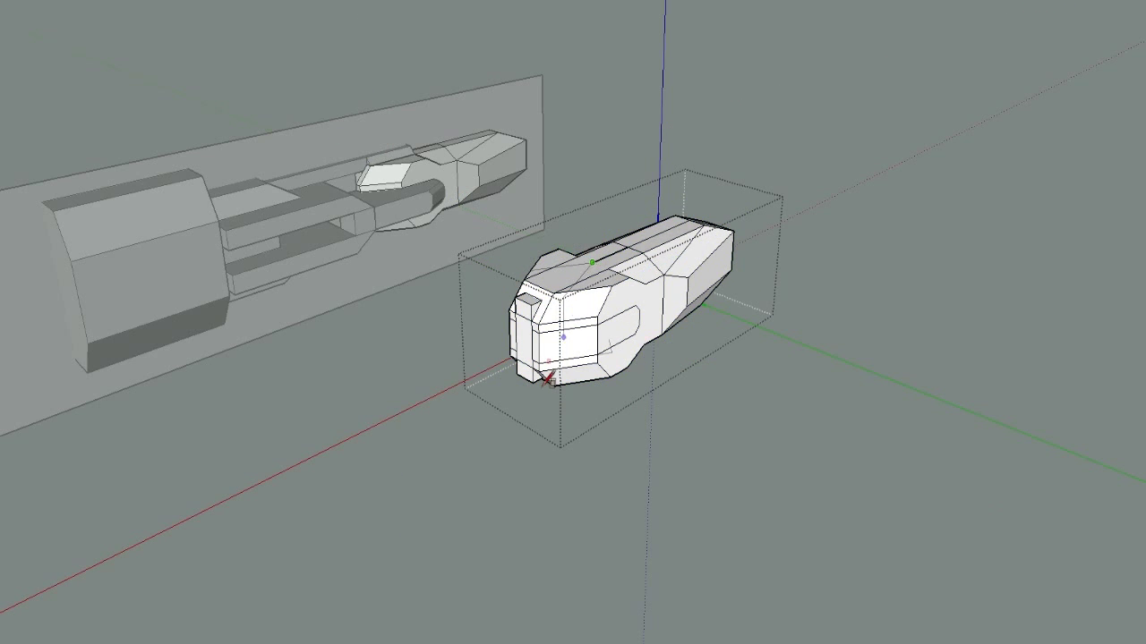
scroll(541, 385, "up", 4)
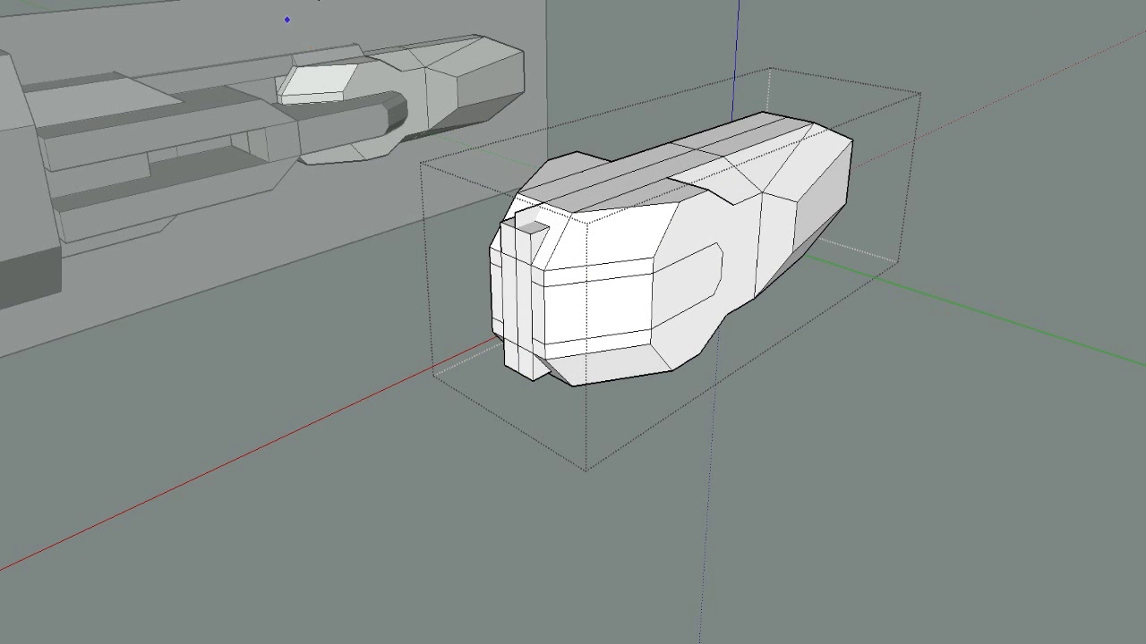
scroll(578, 237, "up", 3)
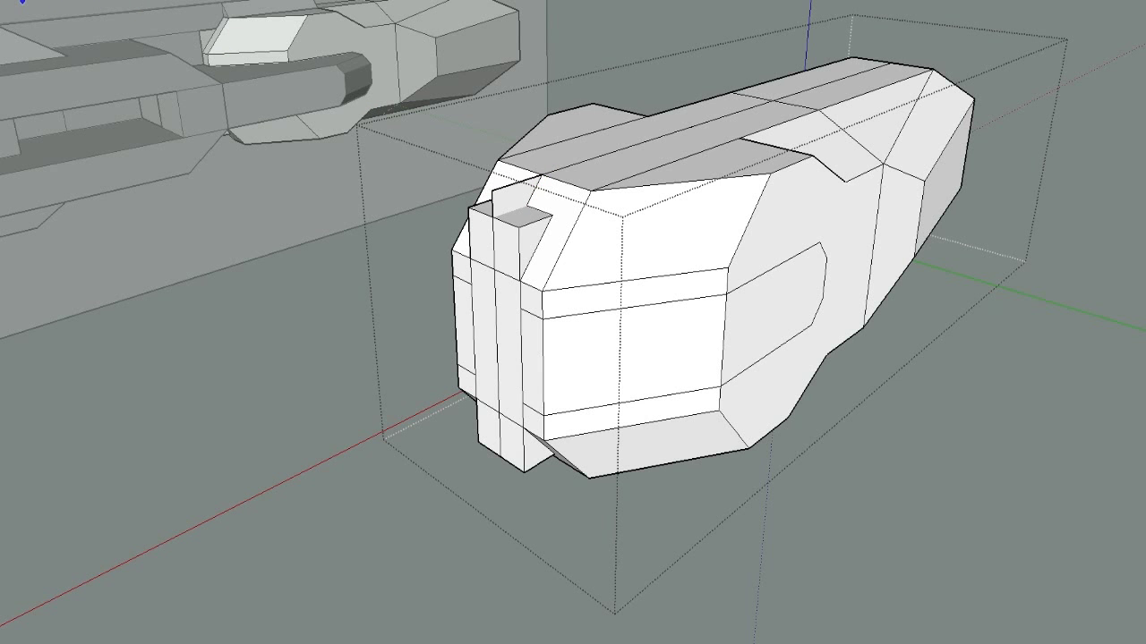
middle_click_drag(499, 187, 568, 225)
left_click(570, 225)
left_click(548, 239)
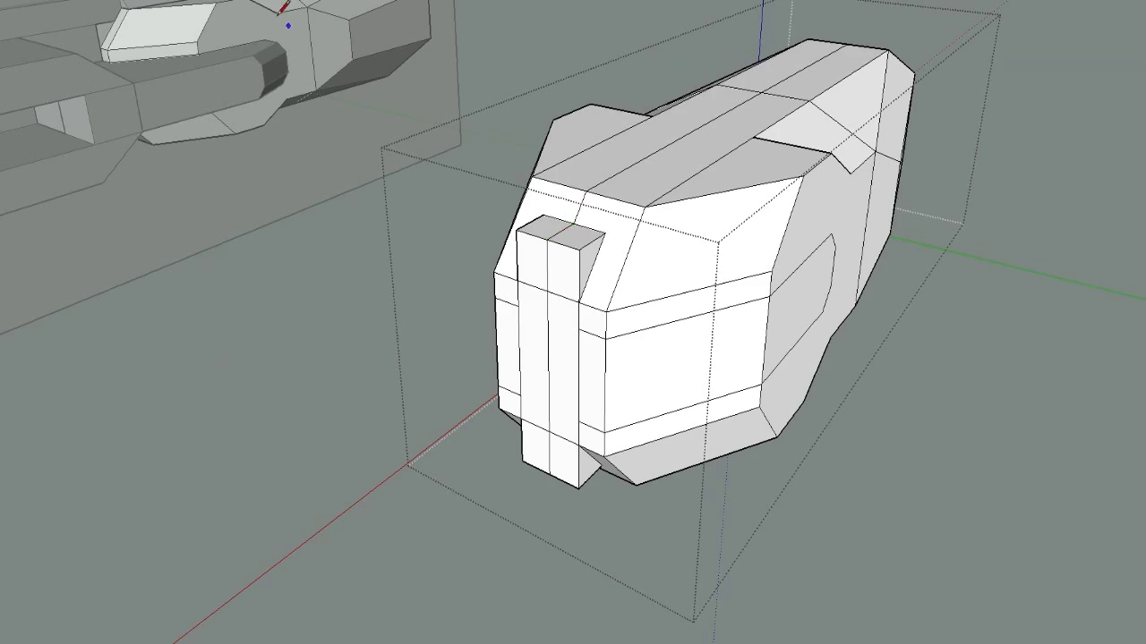
Delete the faces and edges on one side of the copied nose hull's centreline
middle_click_drag(743, 54, 832, 374)
middle_click_drag(562, 566, 460, 444)
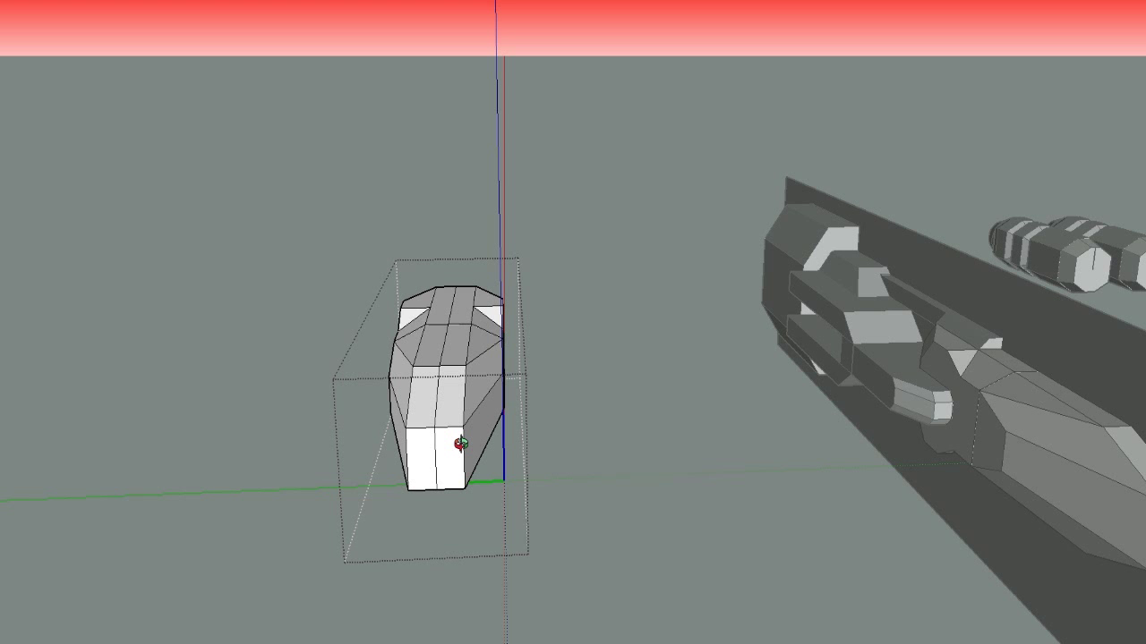
middle_click_drag(462, 448, 457, 342)
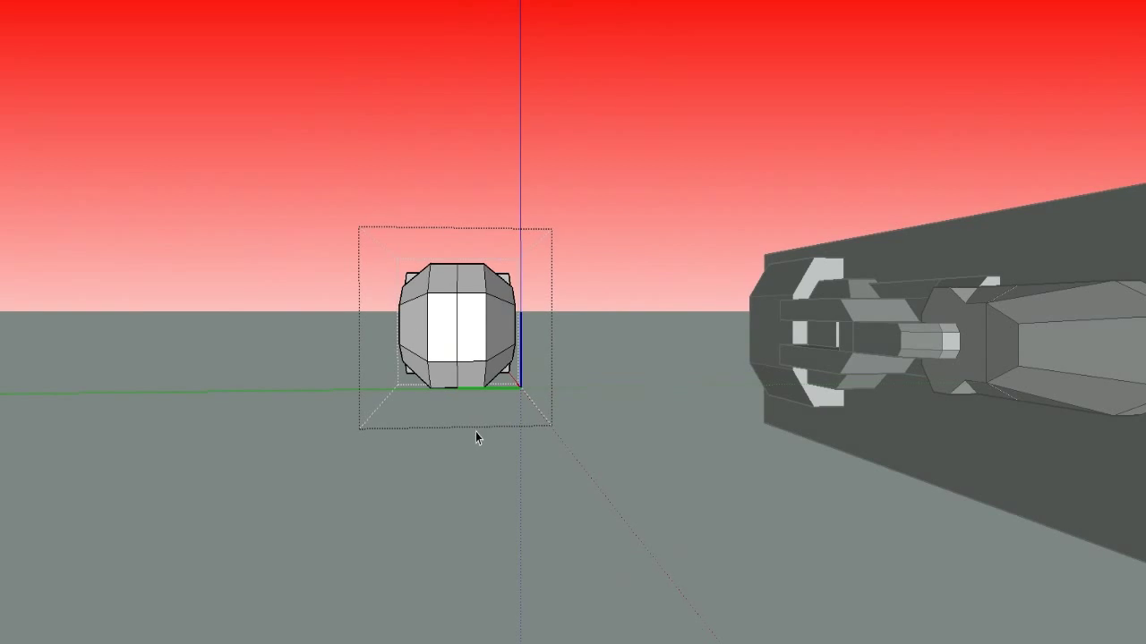
mouse_move(475, 435)
middle_mouse_down()
mouse_move(371, 417)
mouse_move(374, 460)
mouse_move(366, 118)
mouse_move(391, 187)
mouse_move(465, 314)
mouse_move(492, 320)
middle_mouse_up()
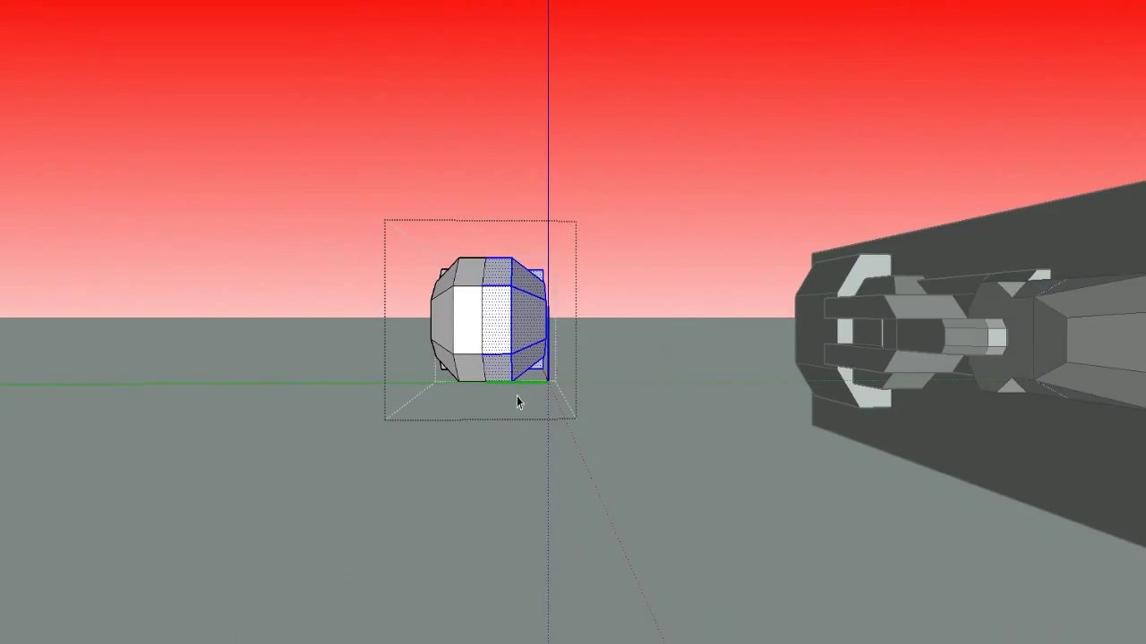
left_click_drag(517, 396, 600, 281)
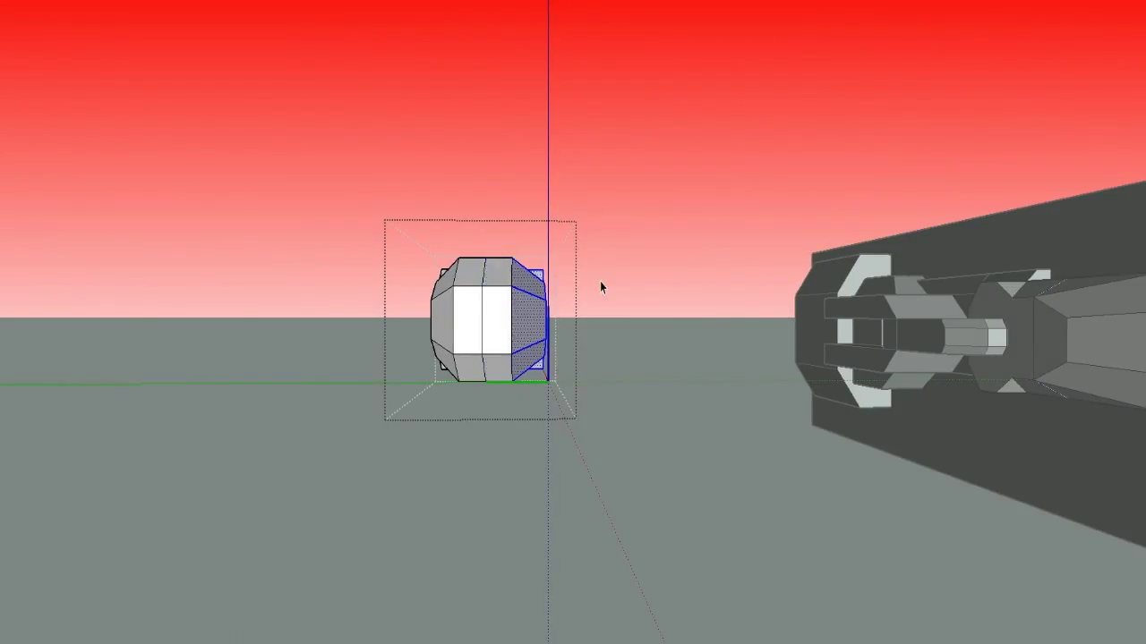
key("Delete")
middle_click_drag(376, 84, 384, 86)
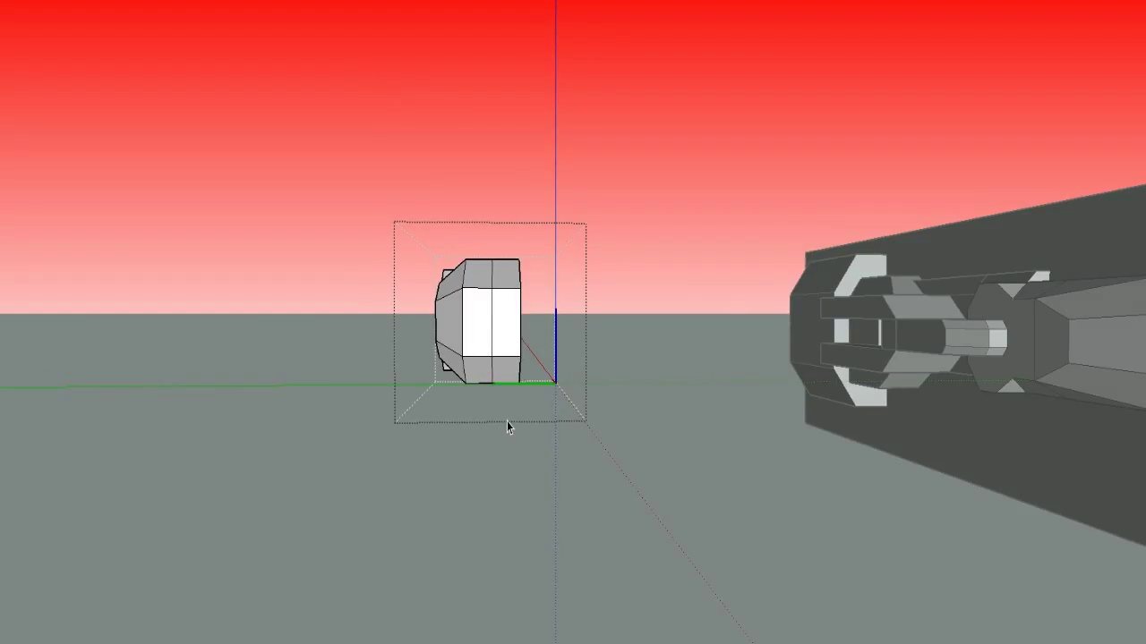
left_click_drag(536, 243, 502, 392)
key("Delete")
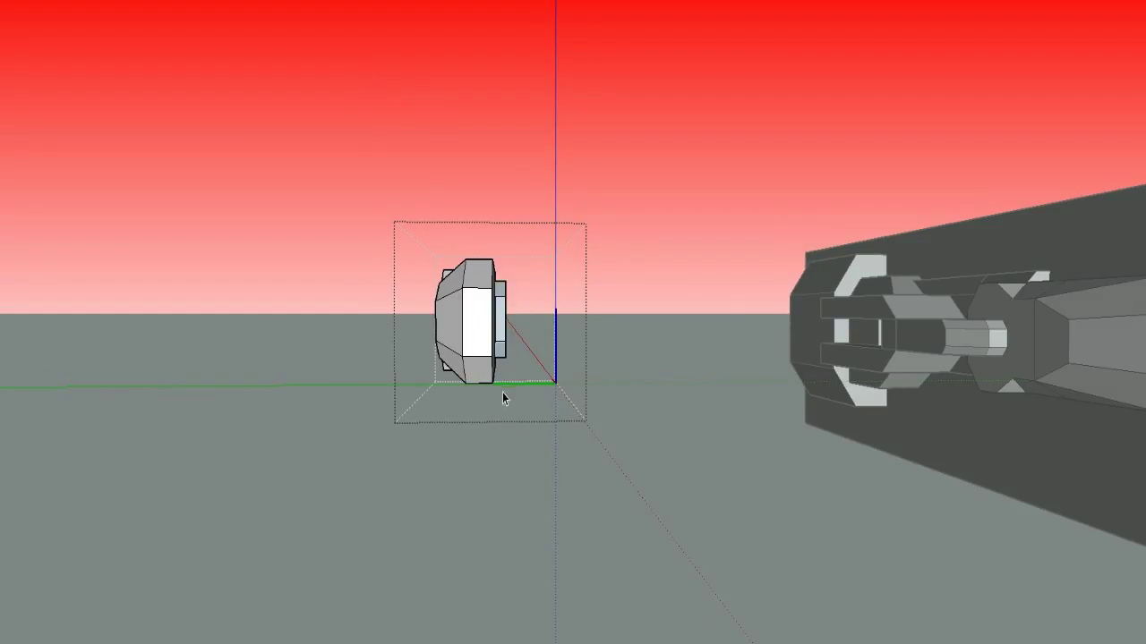